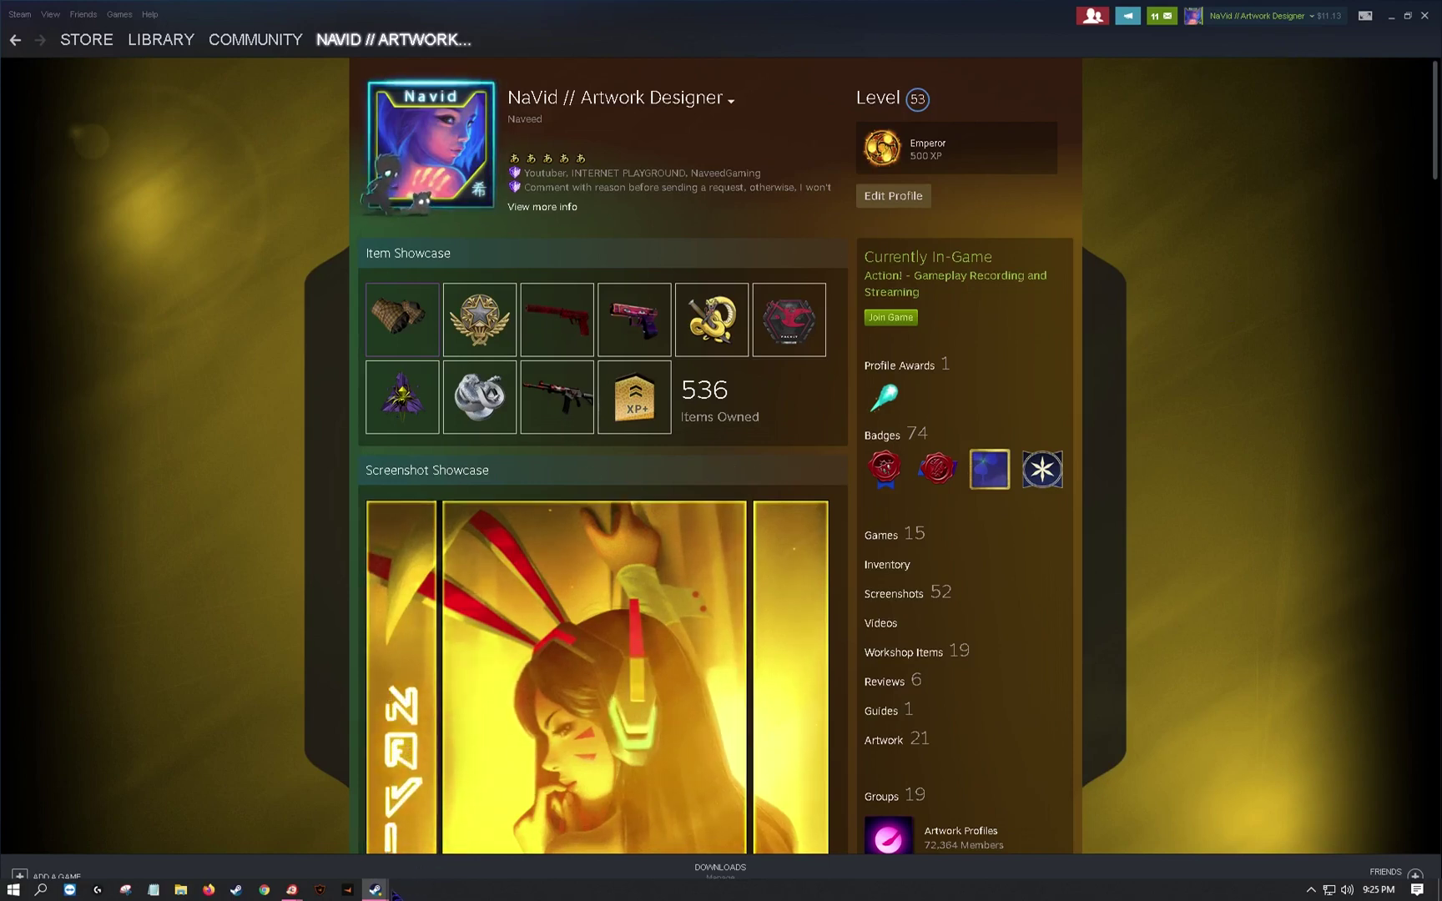
- Bring up and maximize Chrome, then show the Community Market tab with 12 active listings
mouse_move(291, 889)
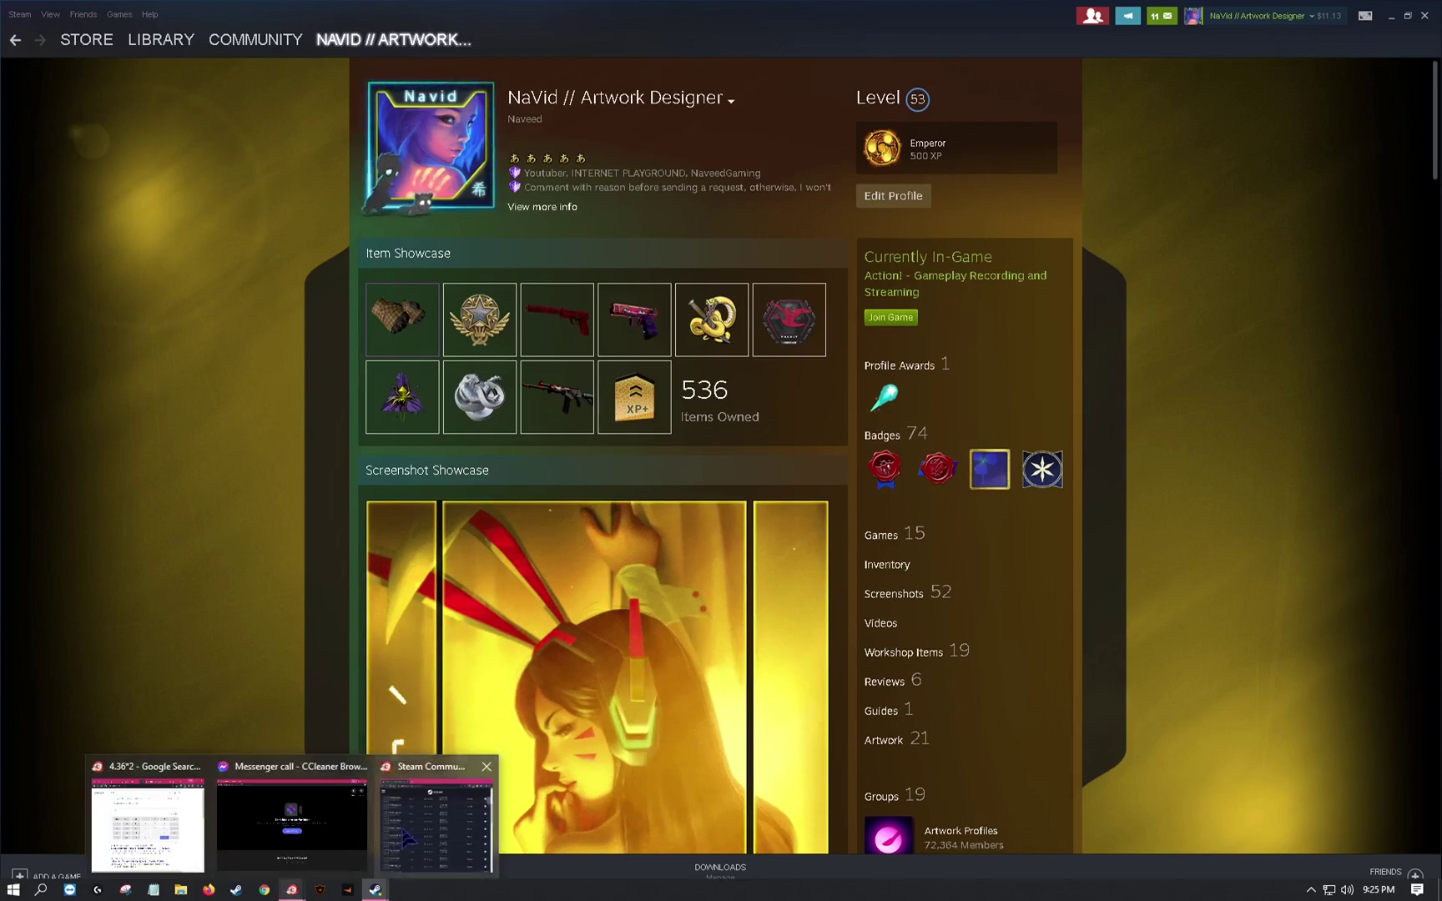
left_click(437, 813)
left_click(781, 228)
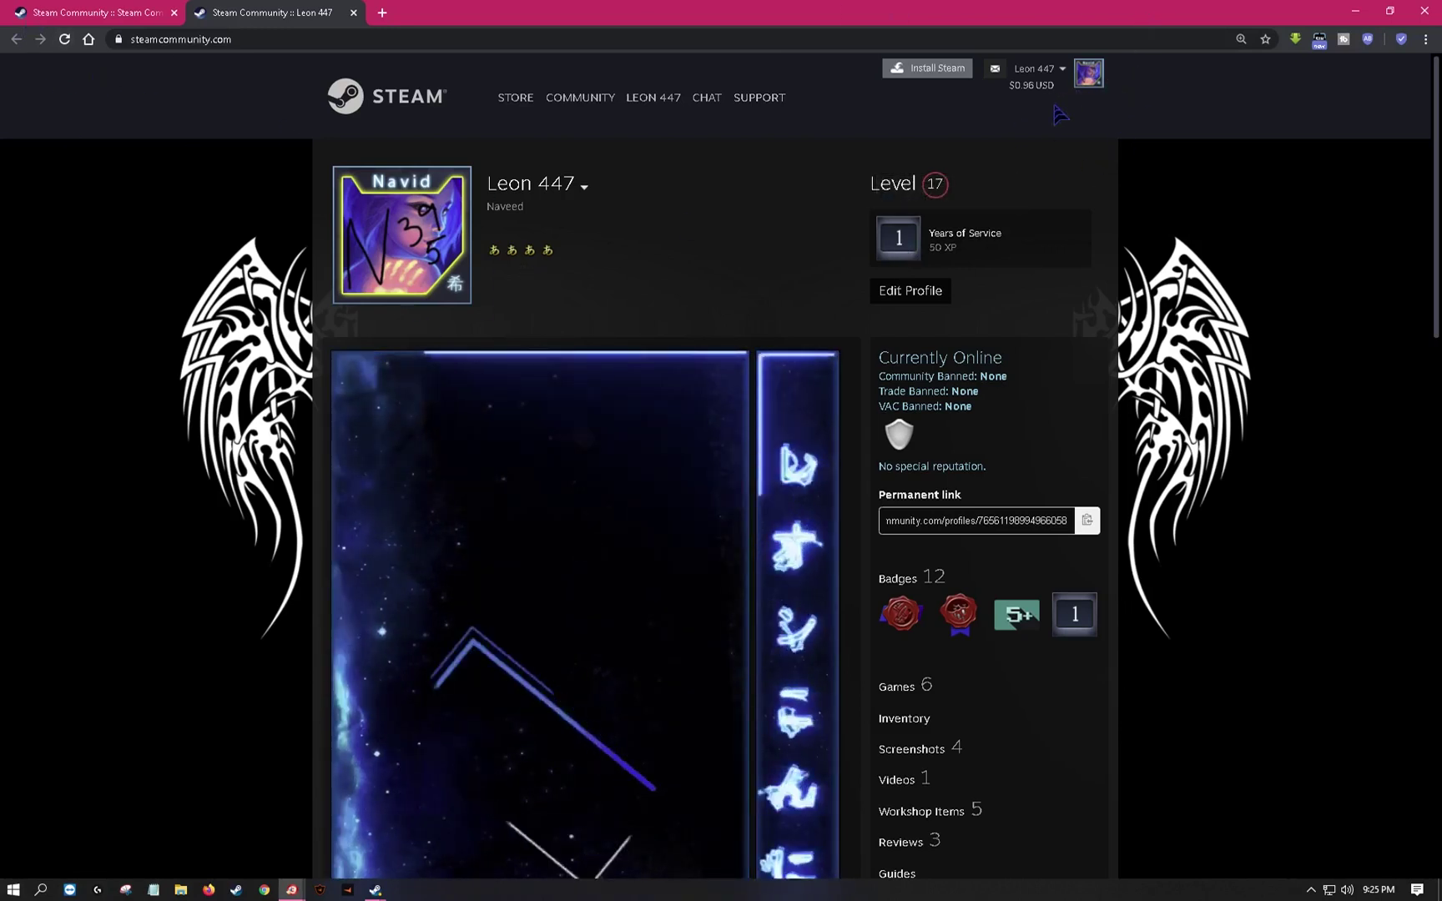
left_click(32, 15)
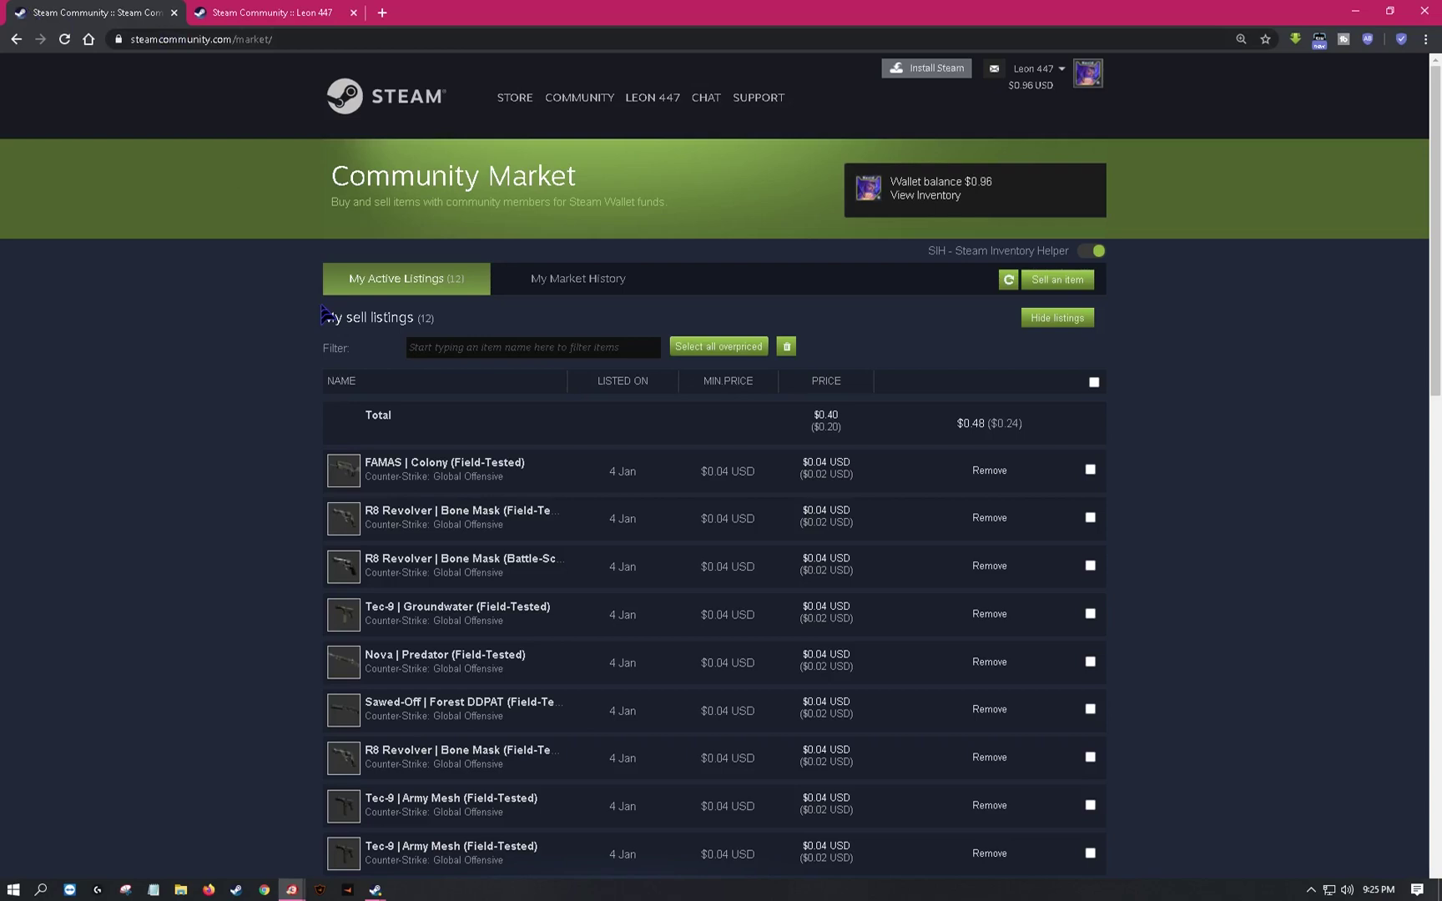
- Scroll through the market listings and open the Steam Support page
scroll(722, 368, "down", 8)
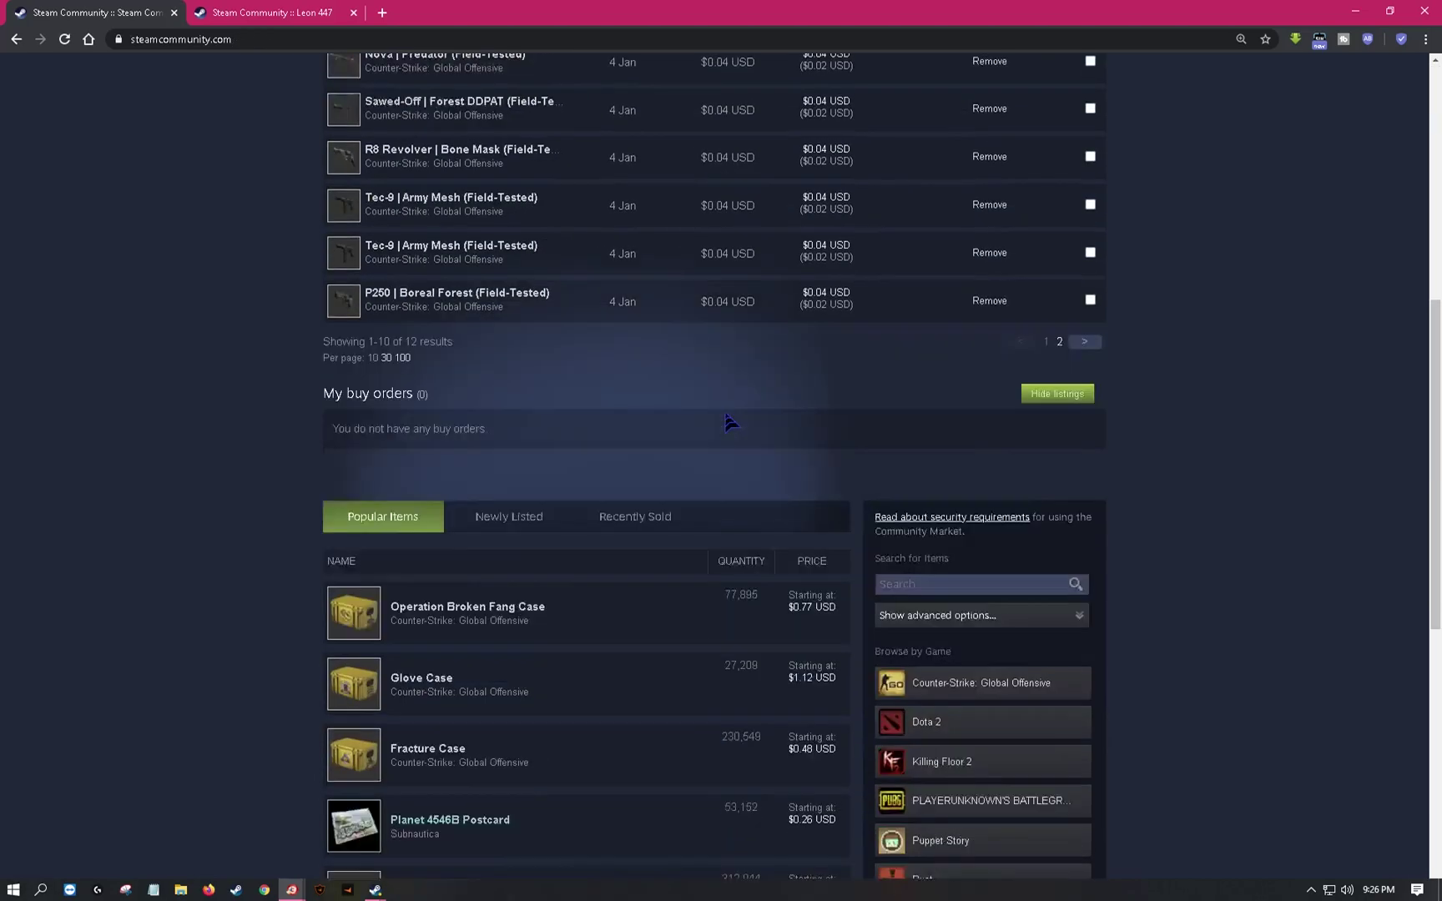
scroll(718, 415, "up", 8)
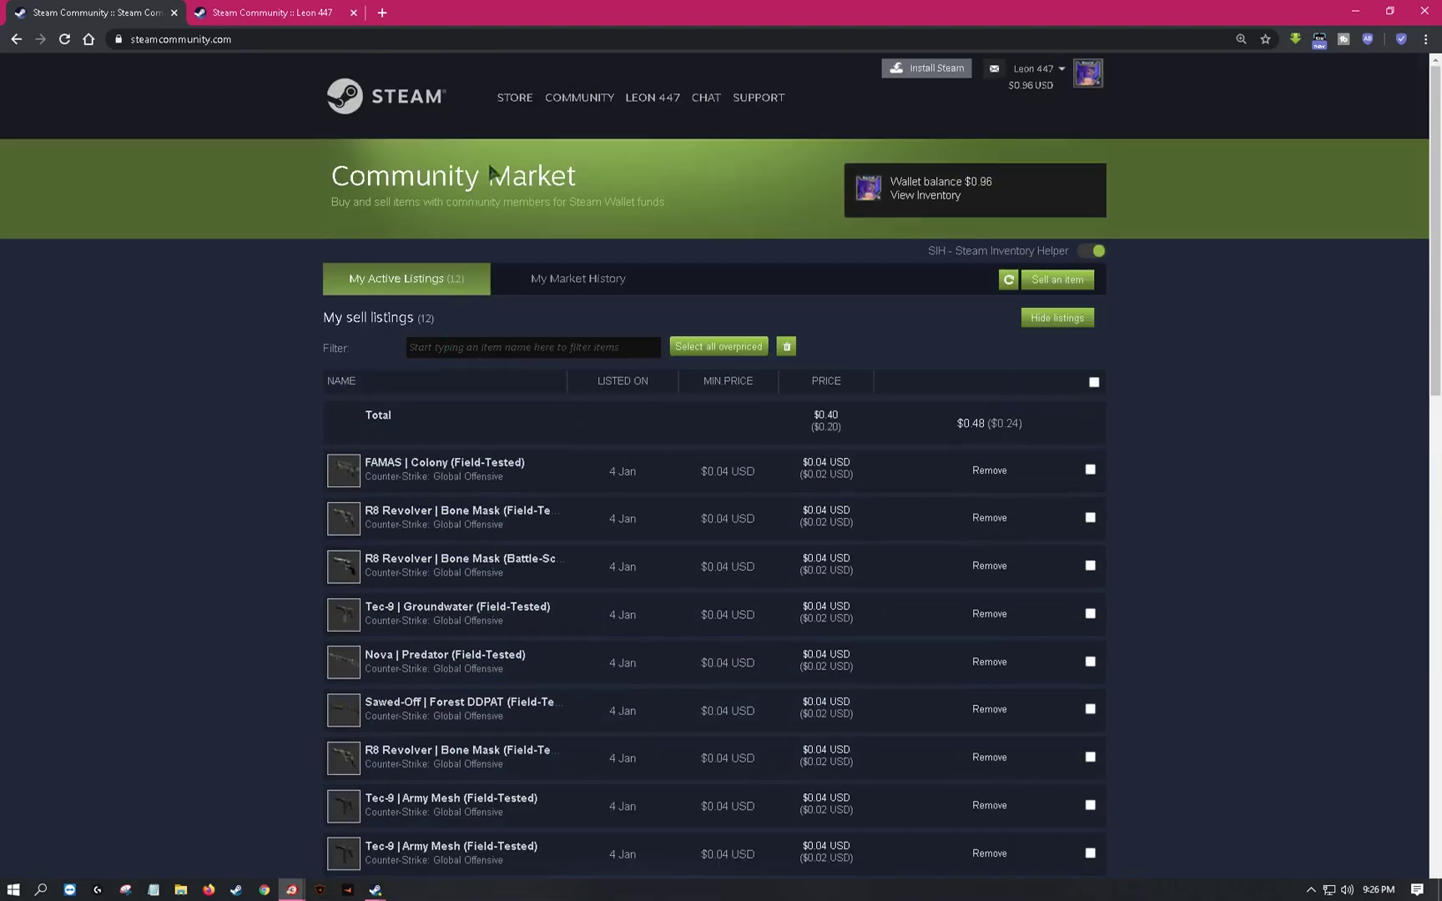
scroll(559, 544, "down", 5)
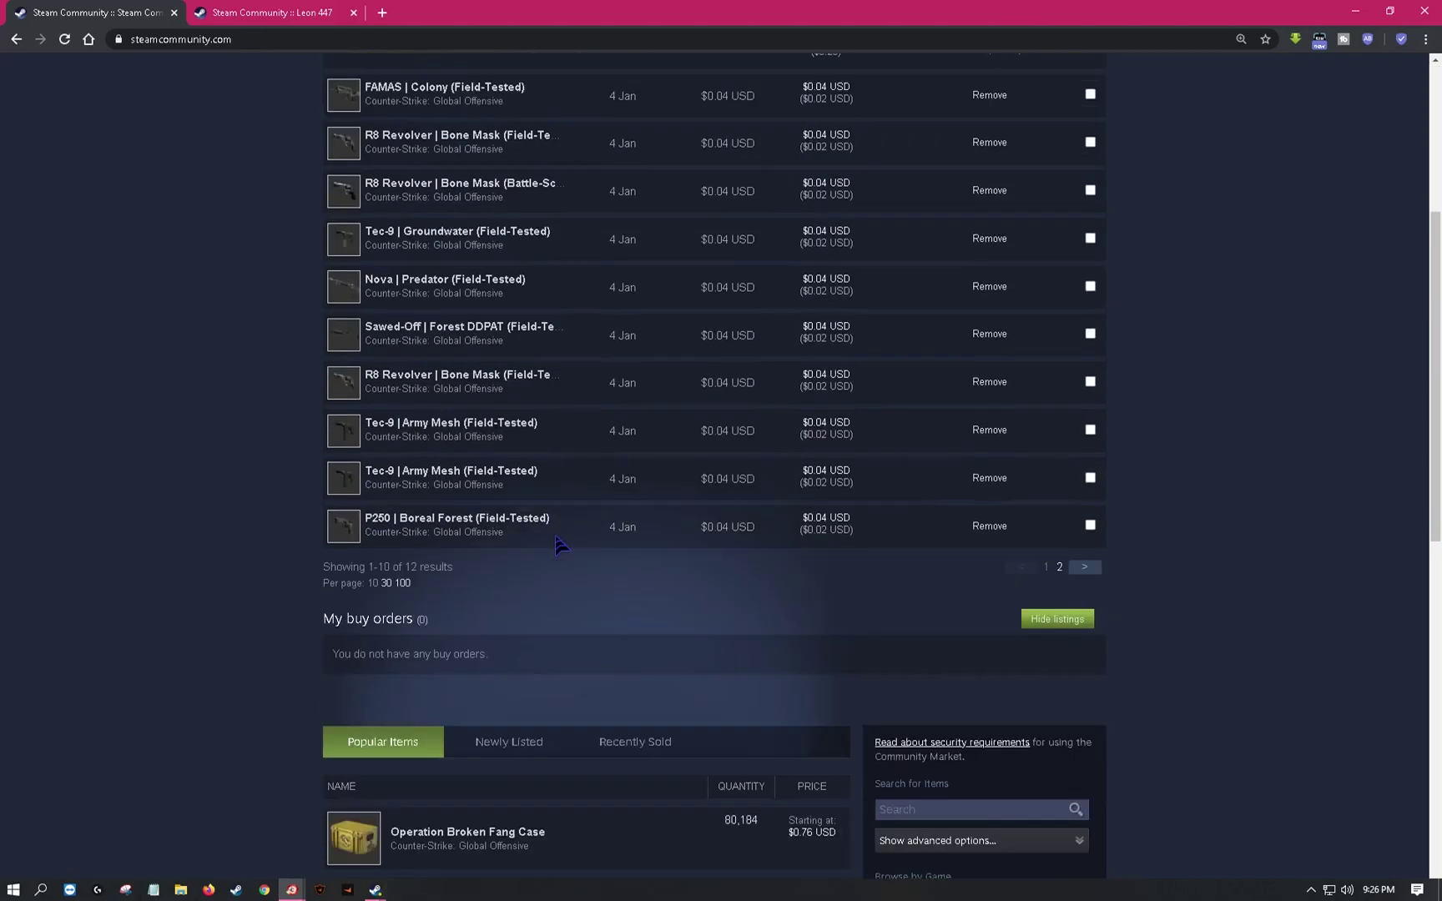
scroll(559, 545, "up", 5)
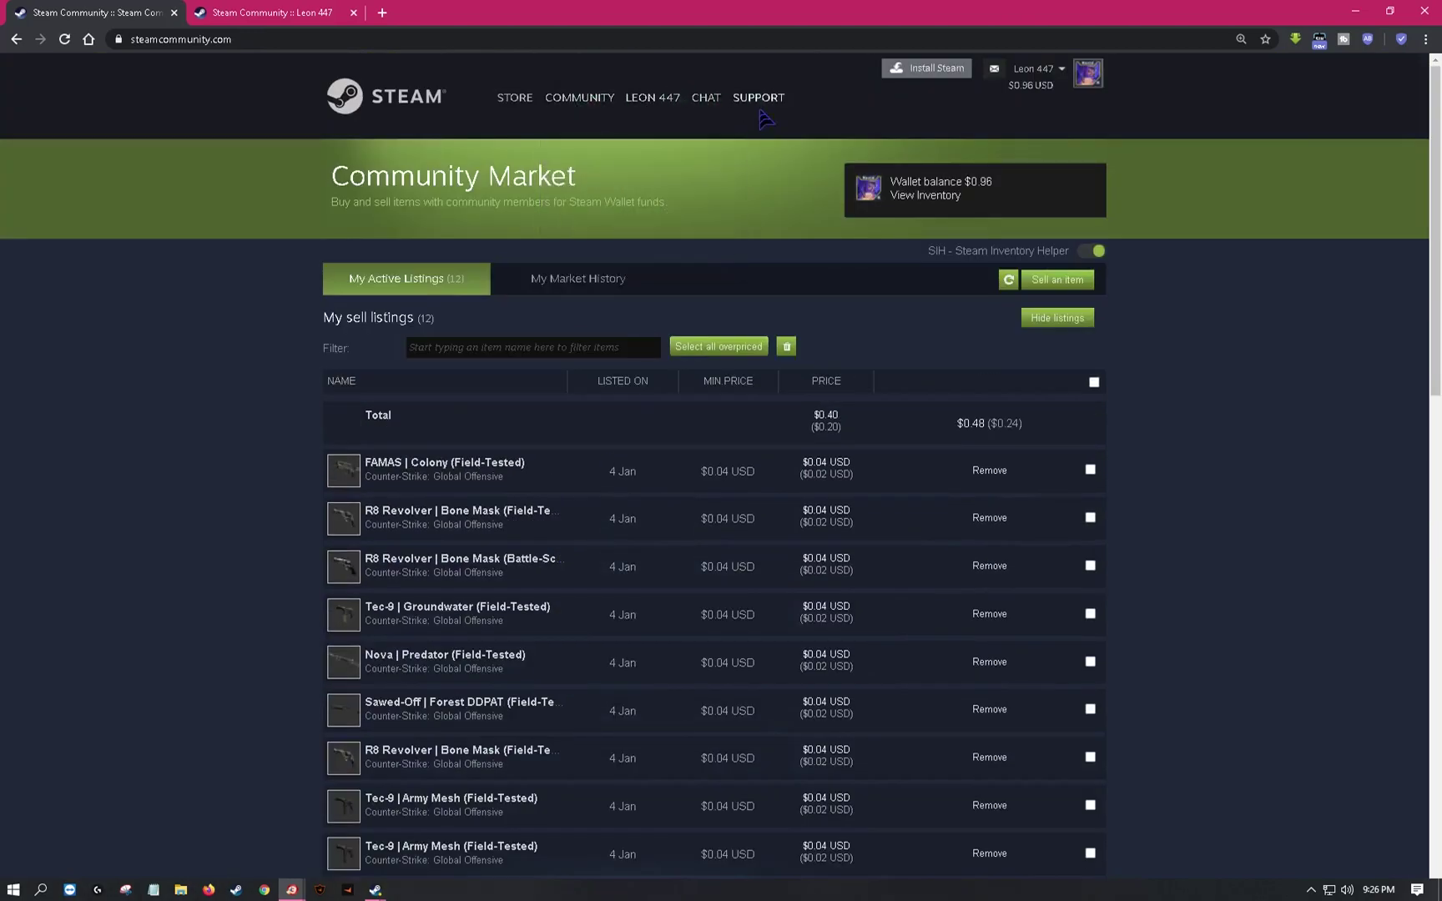
mouse_move(521, 105)
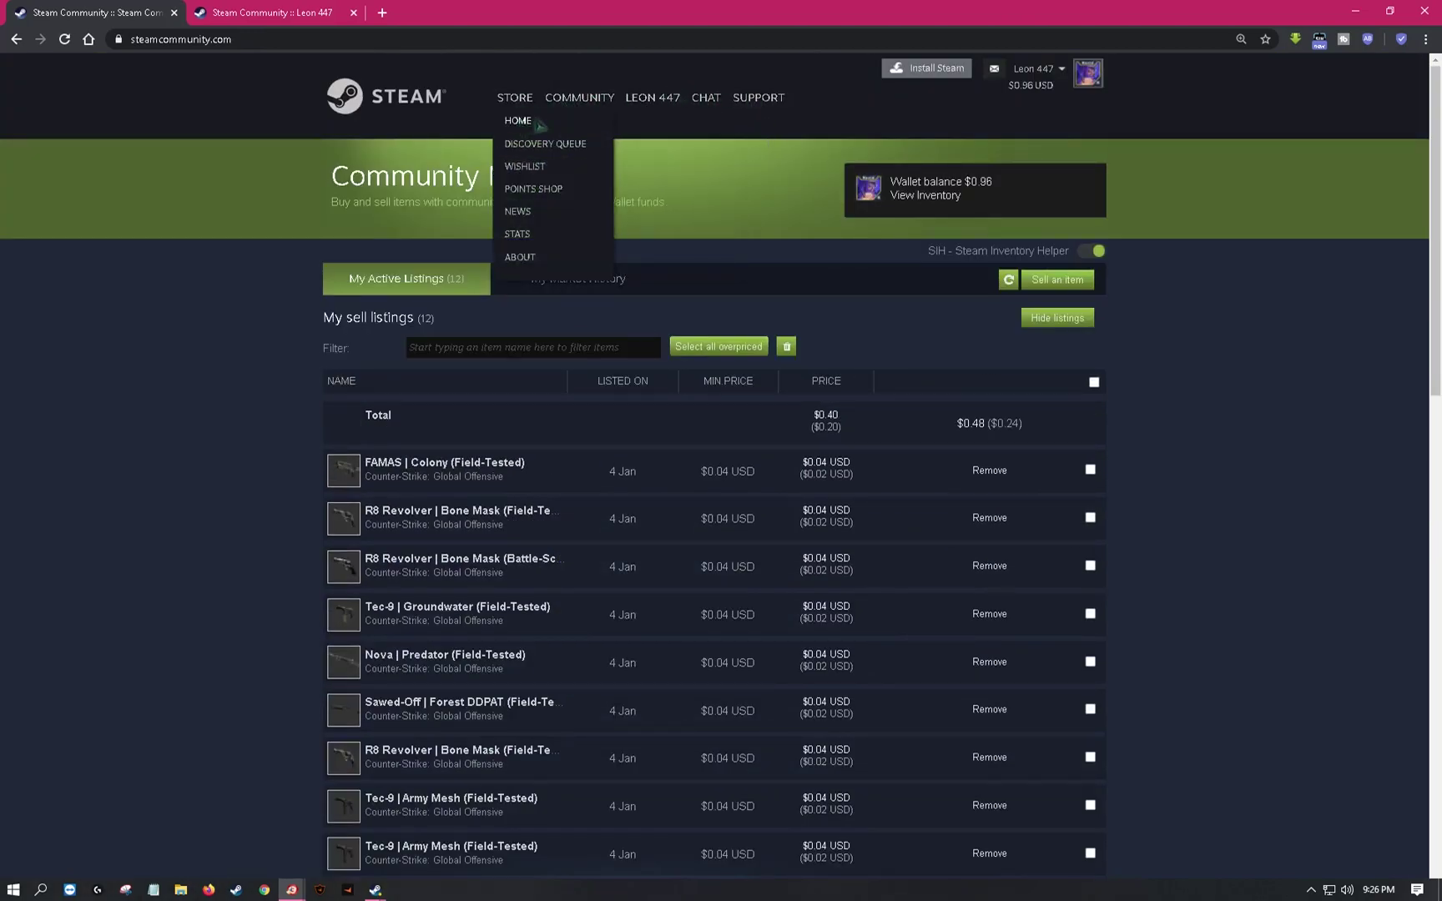
left_click(755, 104)
- Move between the profile, Support and Market tabs, ending on the 41-item CS:GO inventory
mouse_move(636, 109)
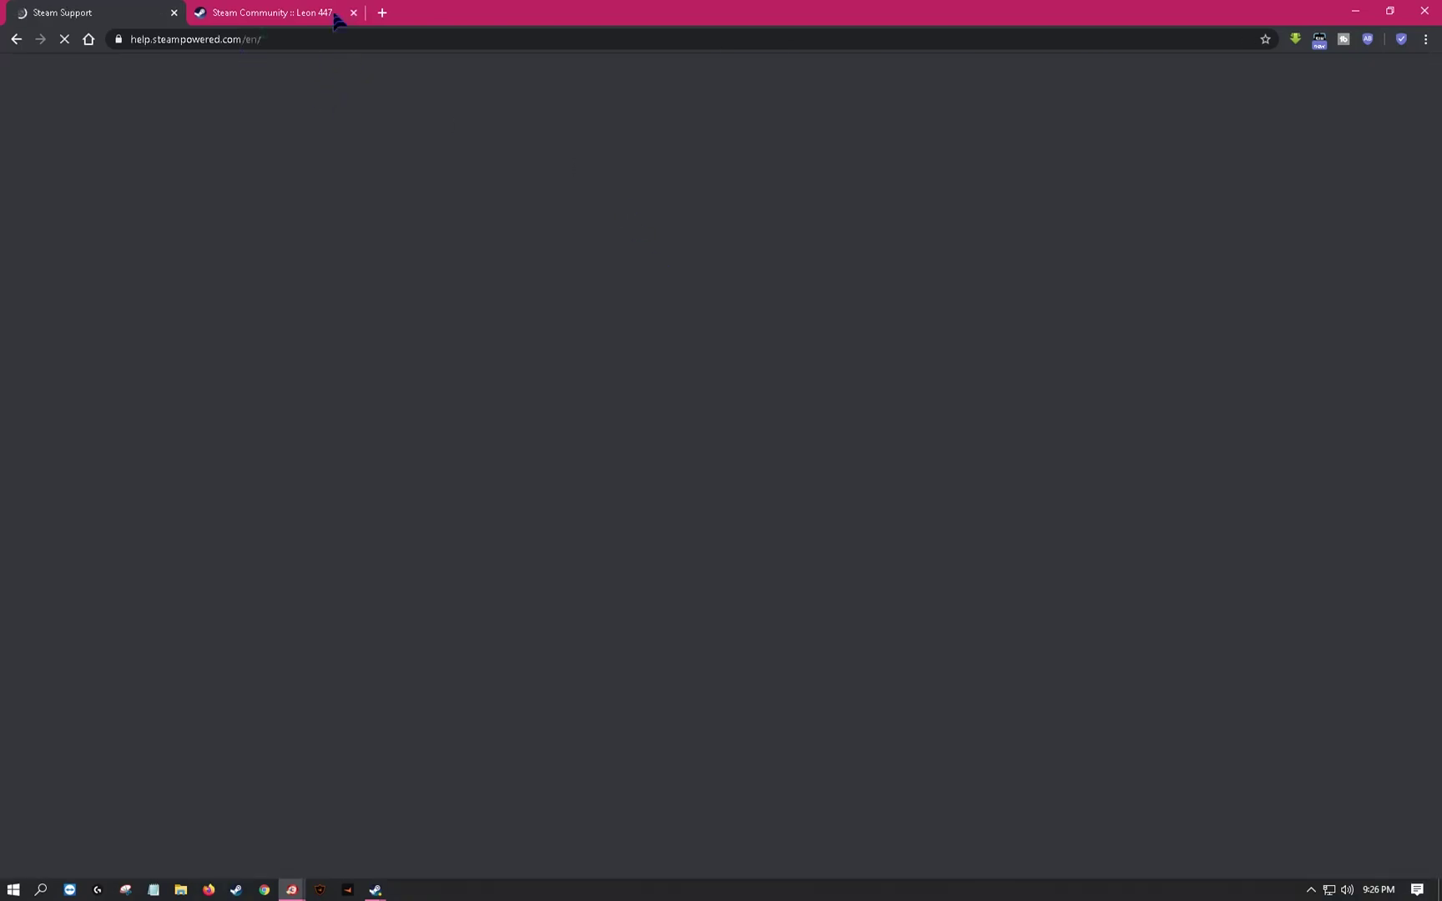
left_click(336, 18)
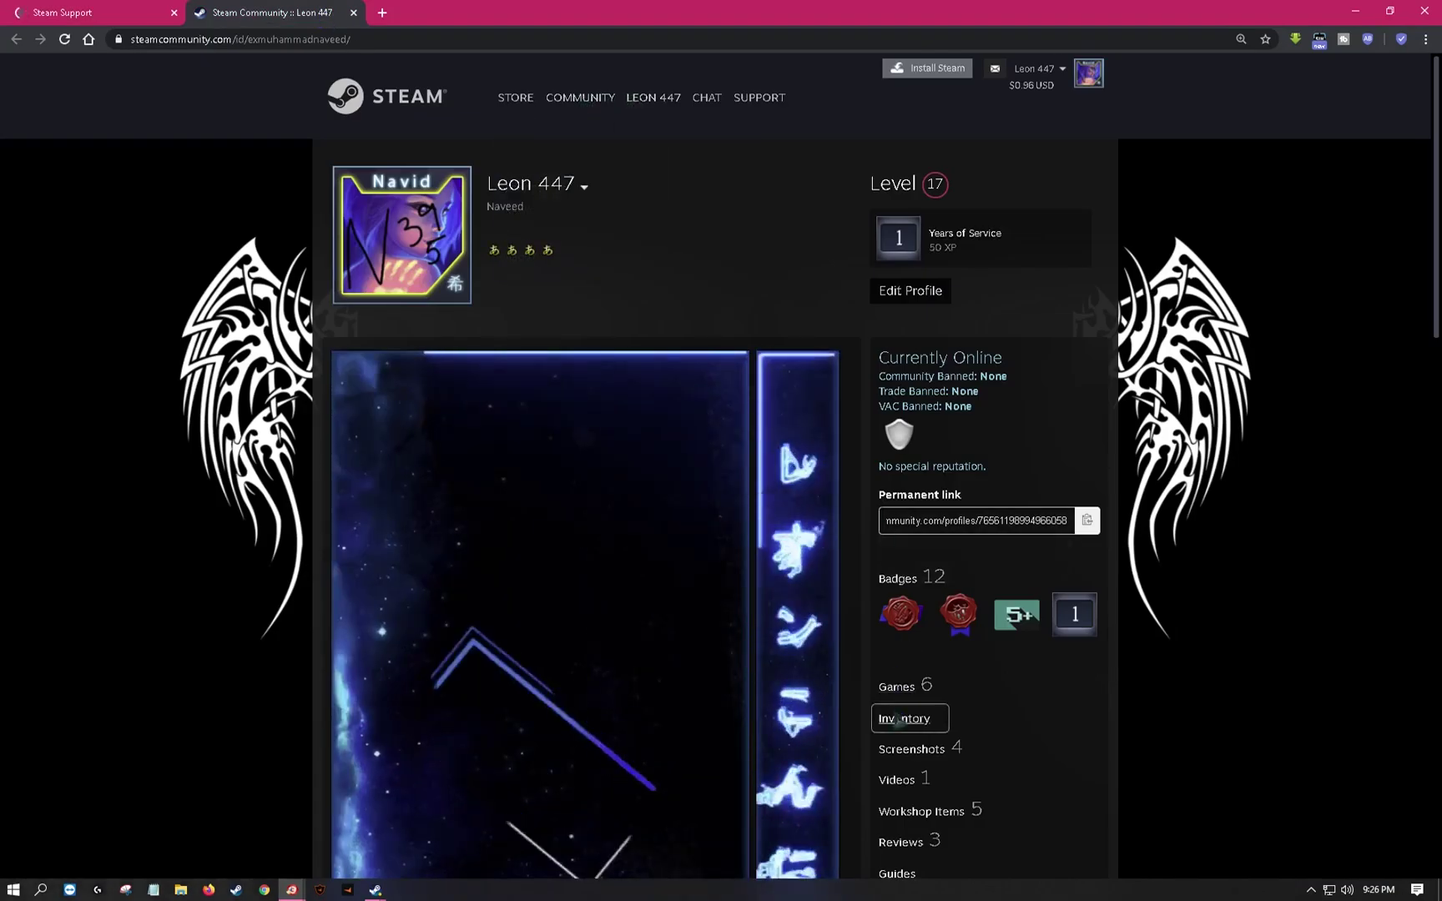
key("ctrl+Tab")
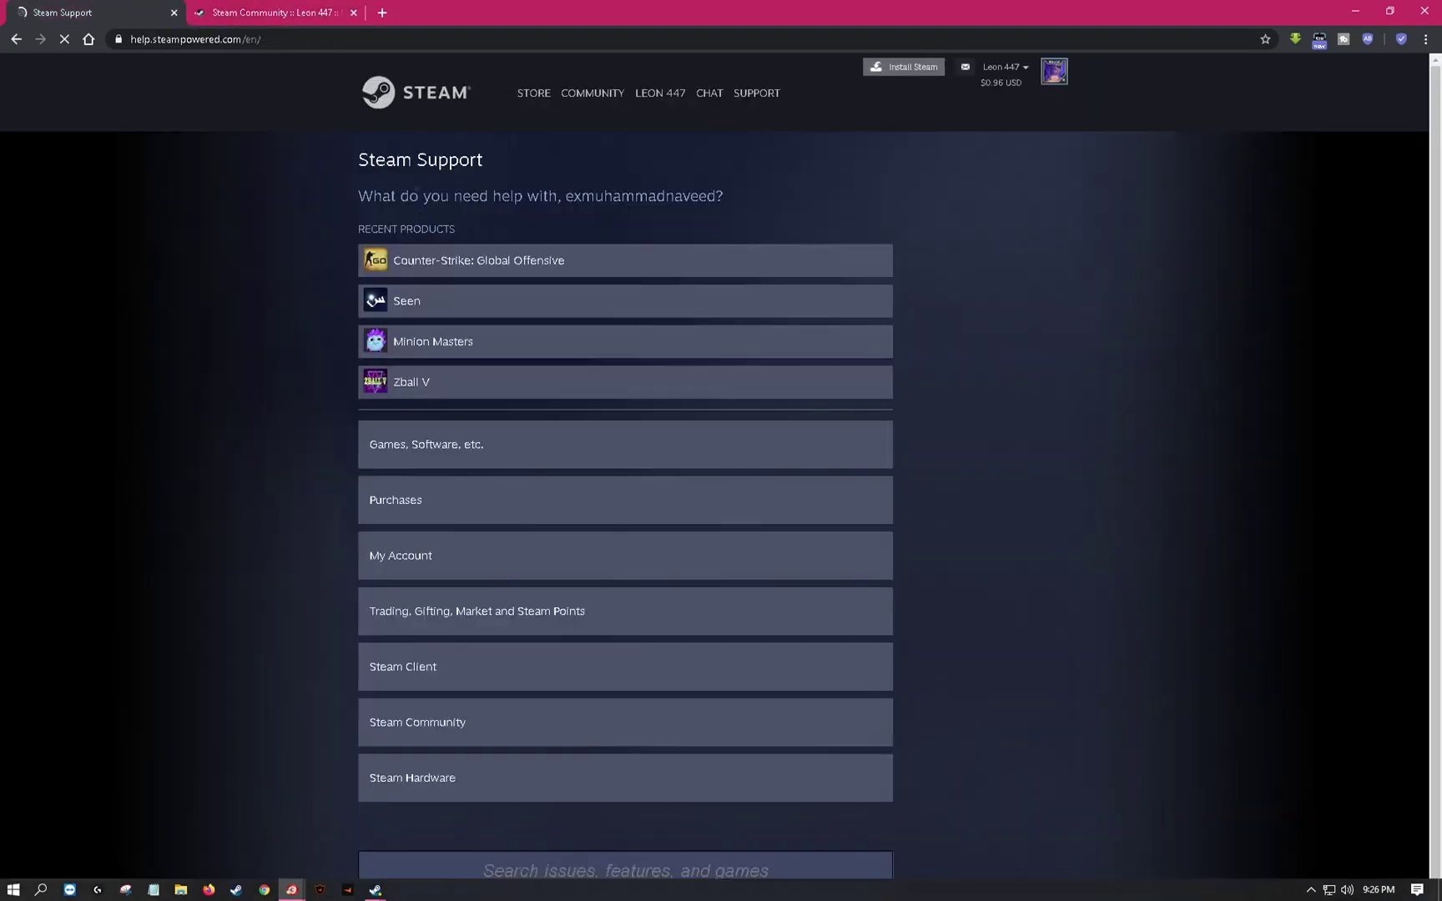
mouse_move(592, 96)
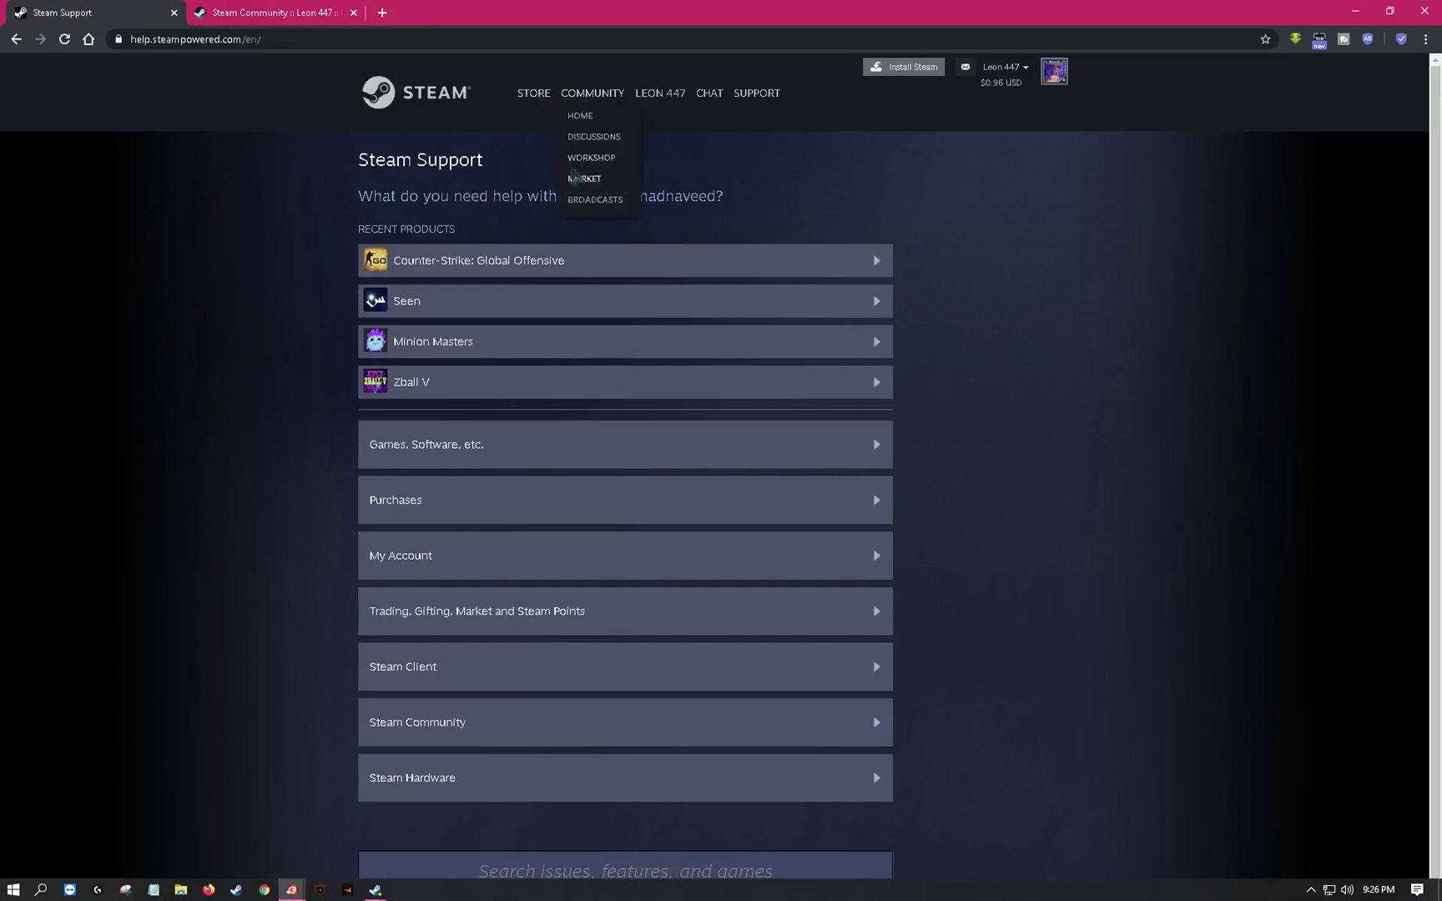
left_click(574, 177)
key("ctrl+Tab")
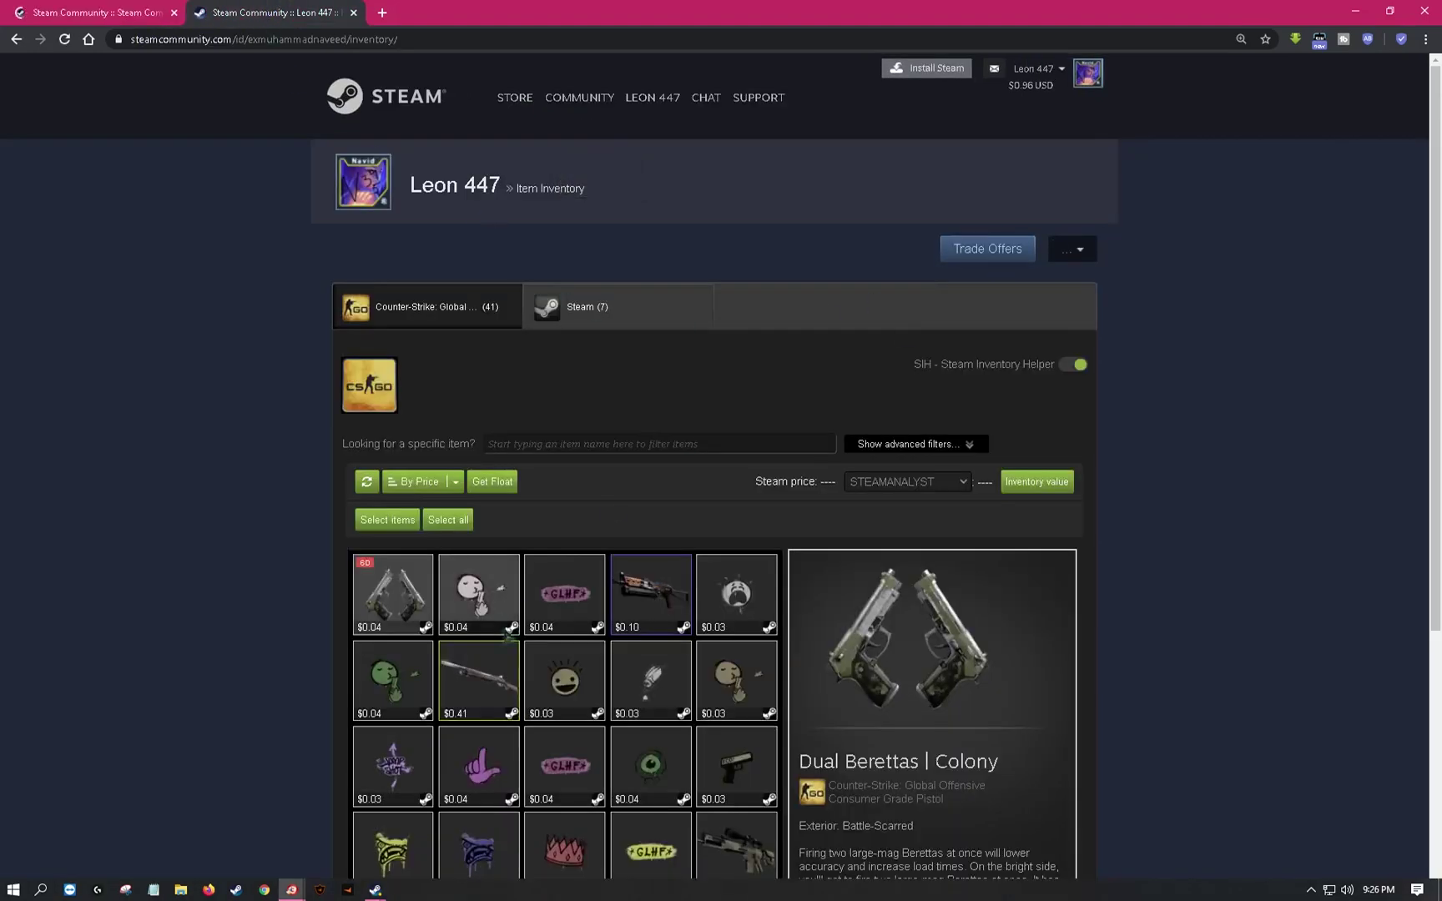
- Select the Souvenir Nova | Walnut and mark its 43 sold-in-24-hours figure
scroll(501, 567, "down", 3)
left_click(482, 455)
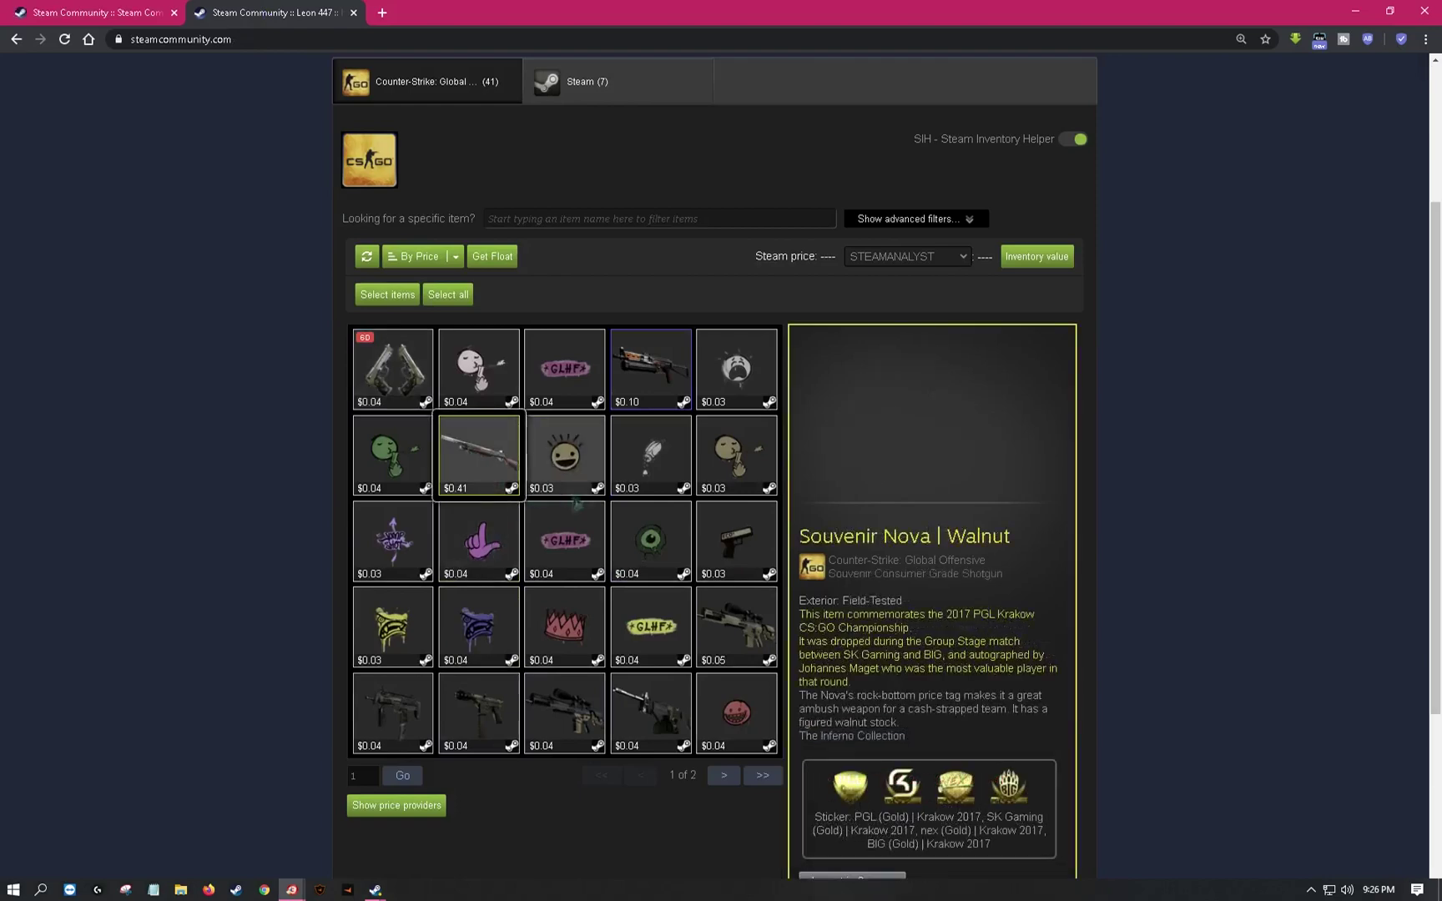
scroll(488, 450, "down", 3)
scroll(492, 429, "up", 2)
scroll(476, 438, "up", 2)
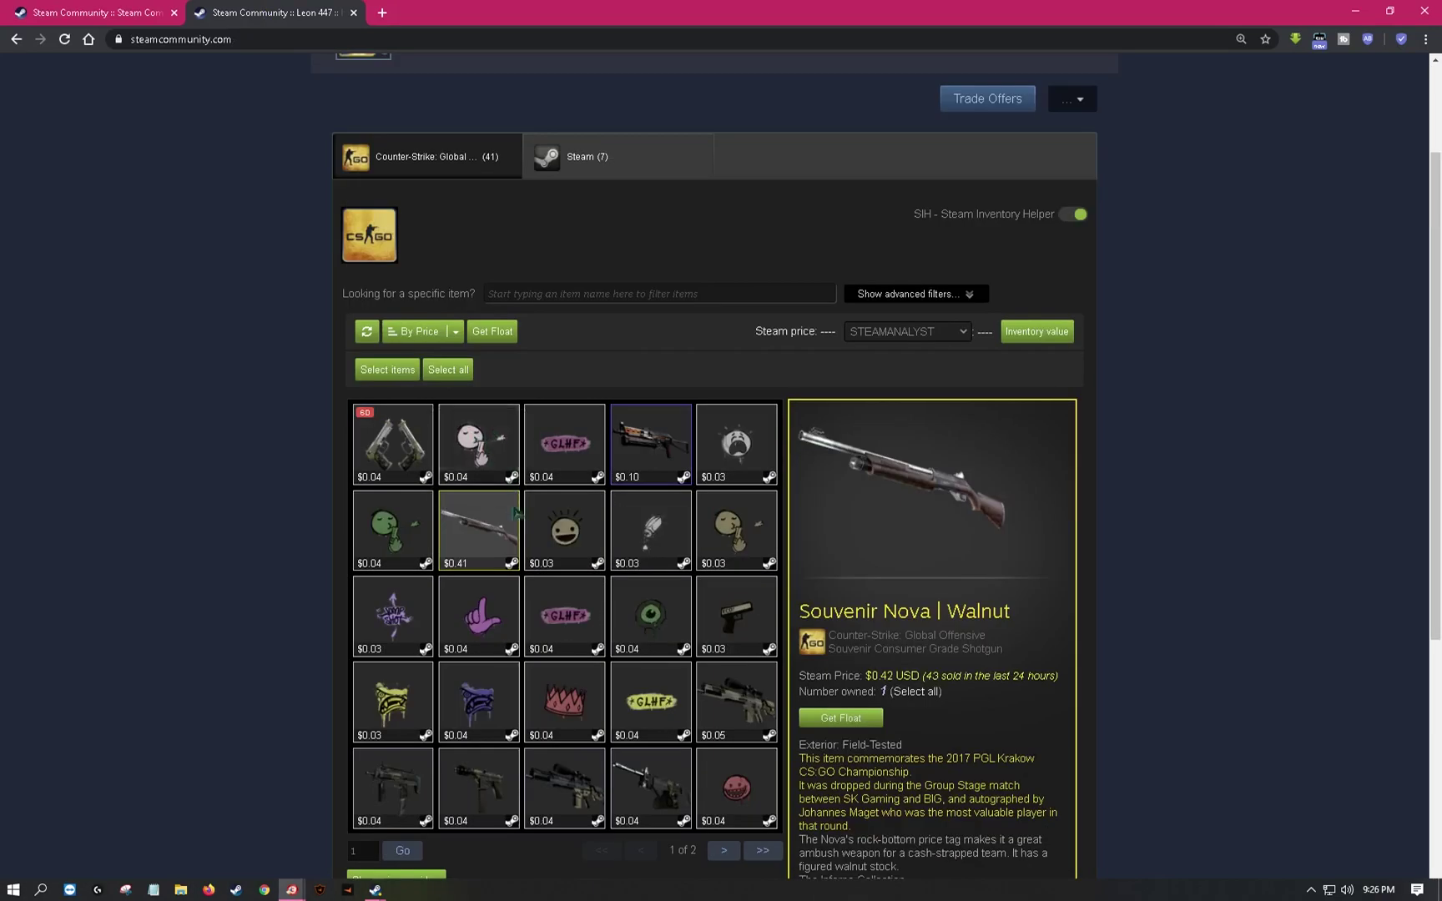
scroll(514, 501, "down", 3)
scroll(907, 680, "down", 3)
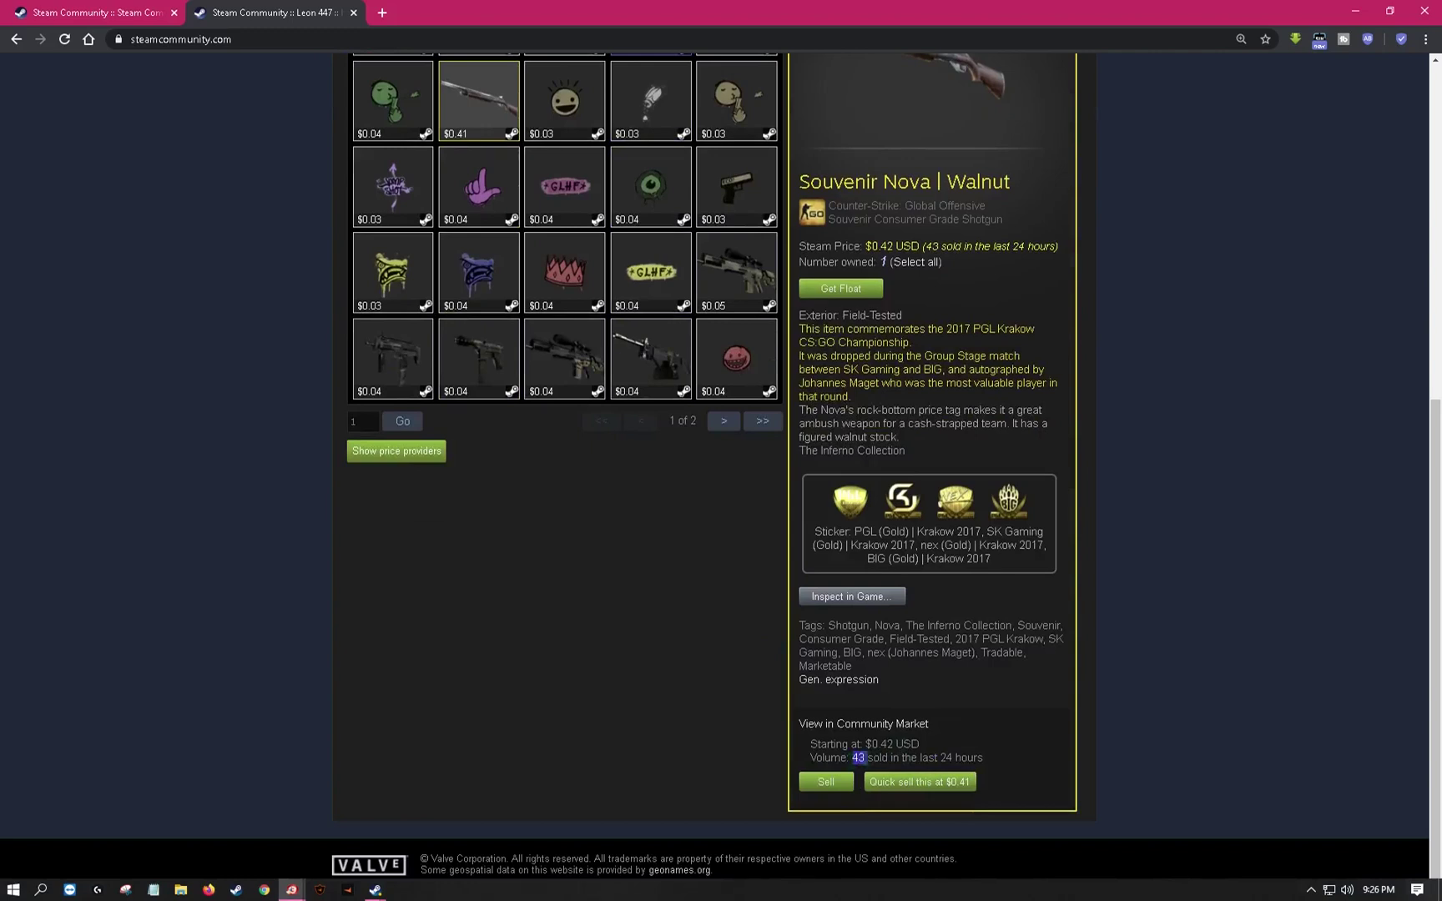
left_click(871, 766)
double_click(855, 757)
scroll(955, 693, "up", 3)
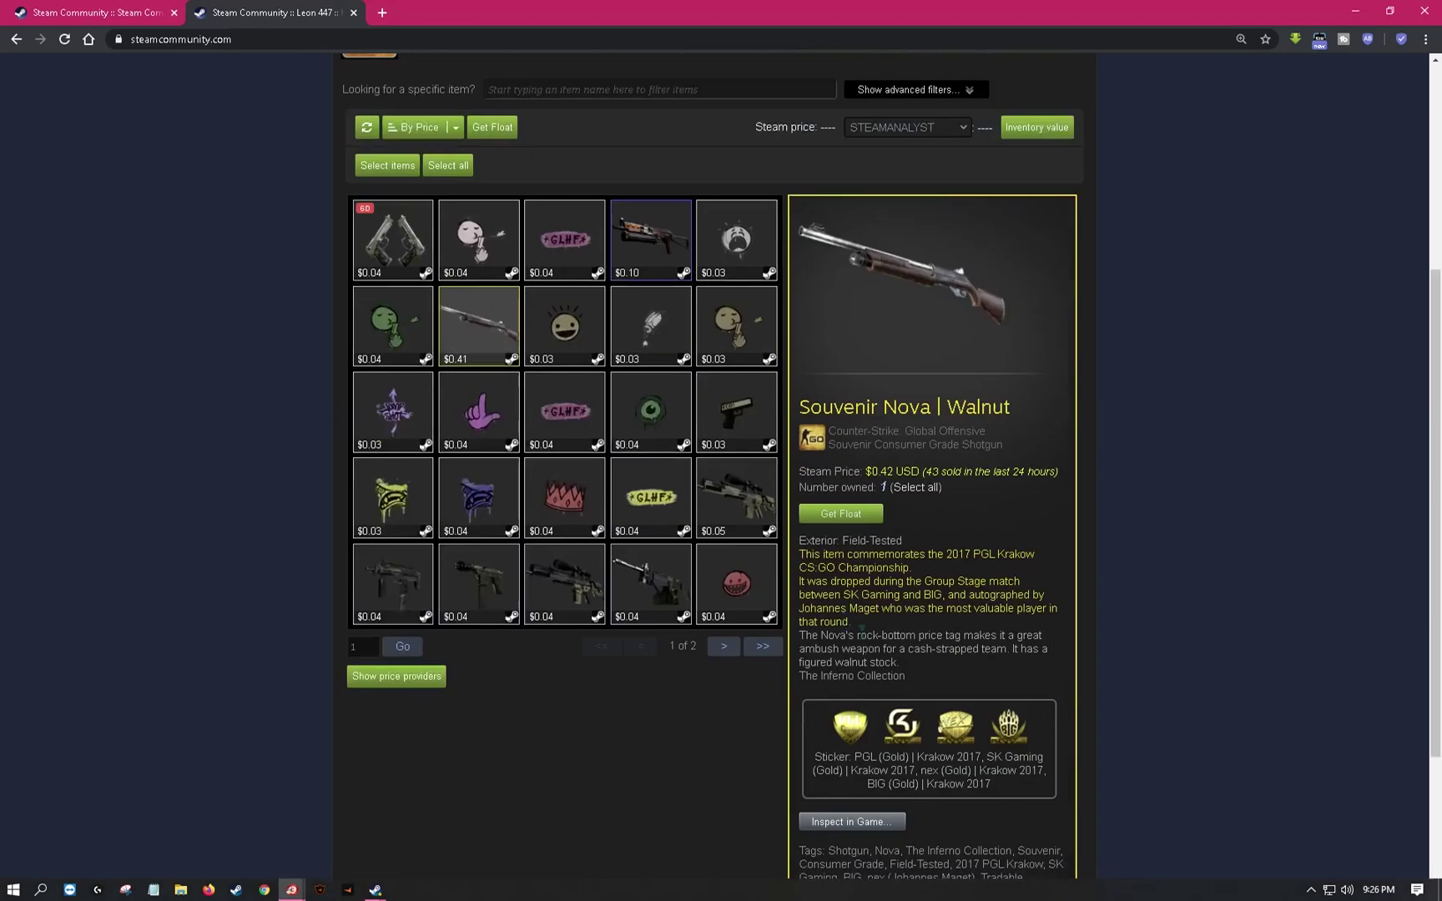
scroll(706, 564, "down", 2)
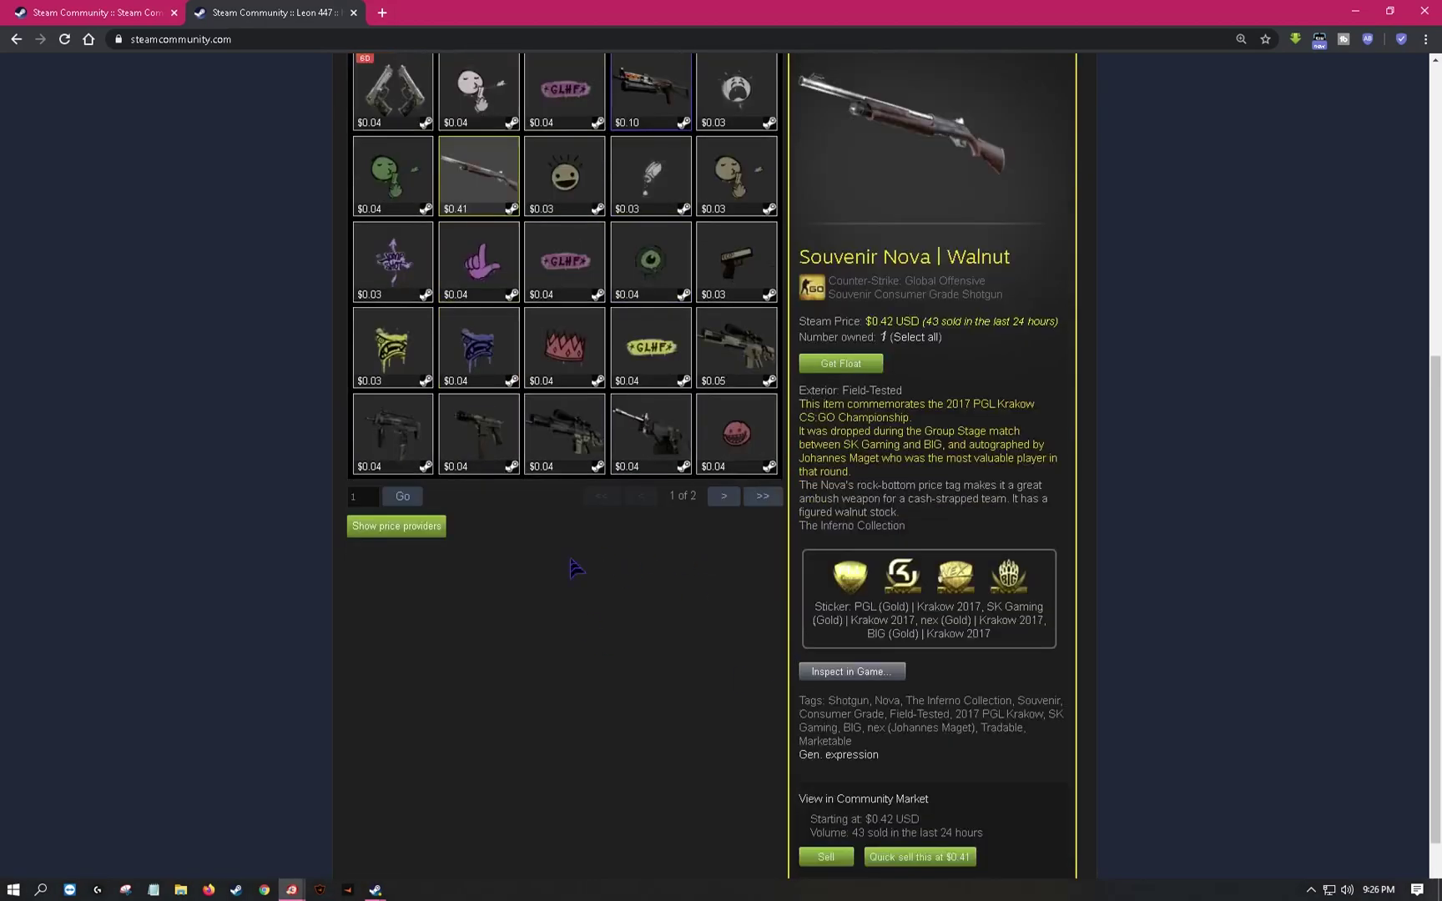
- Compare the Tec-9 | Army Mesh, MP7 | Army Recon and SCAR-20 | Contractor details
left_click(505, 463)
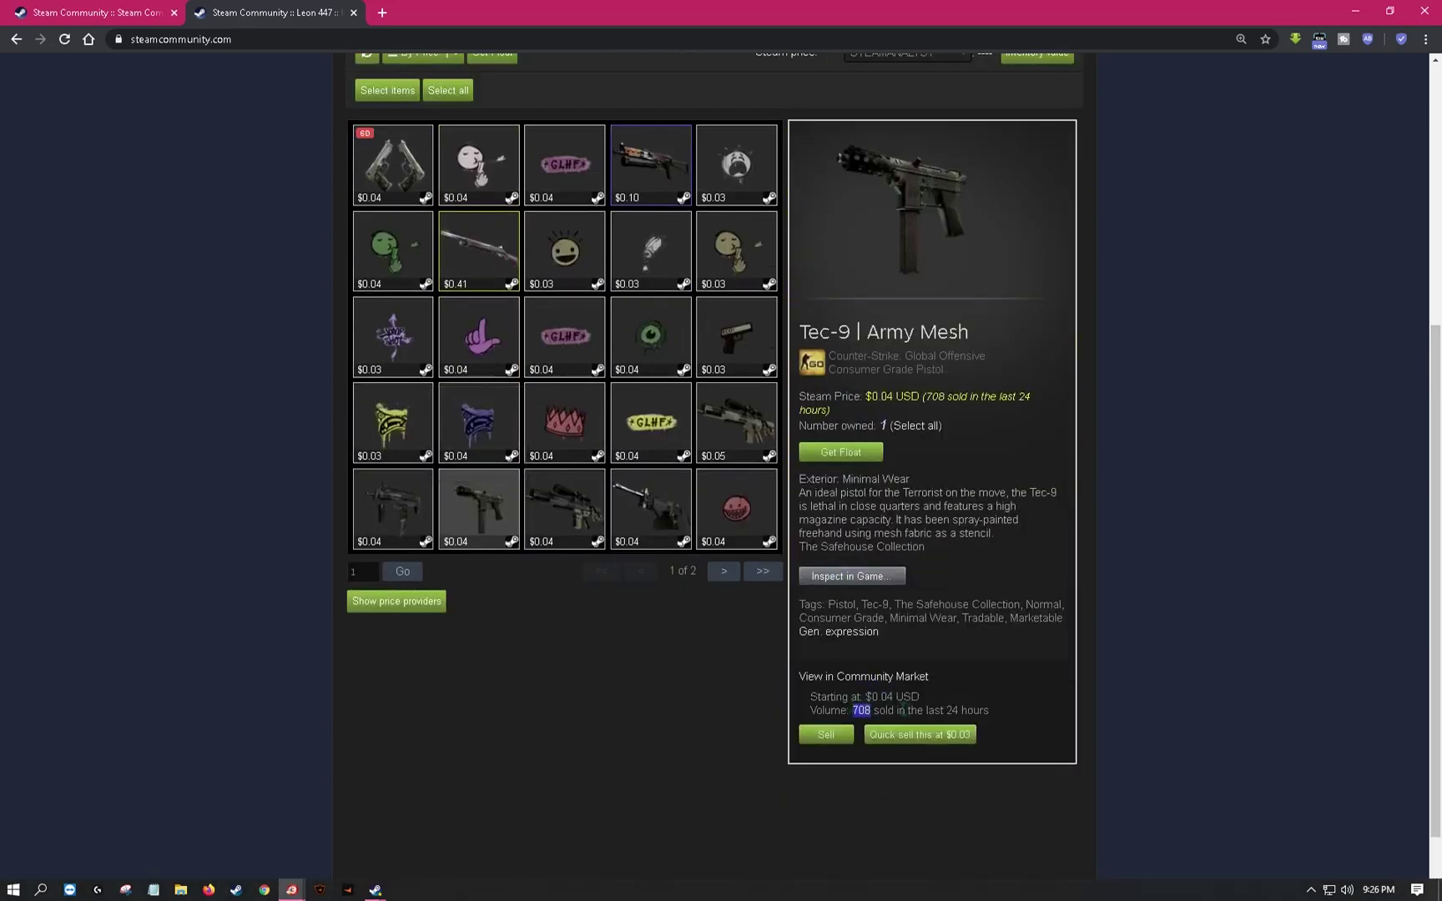
left_click(863, 710)
left_click(392, 505)
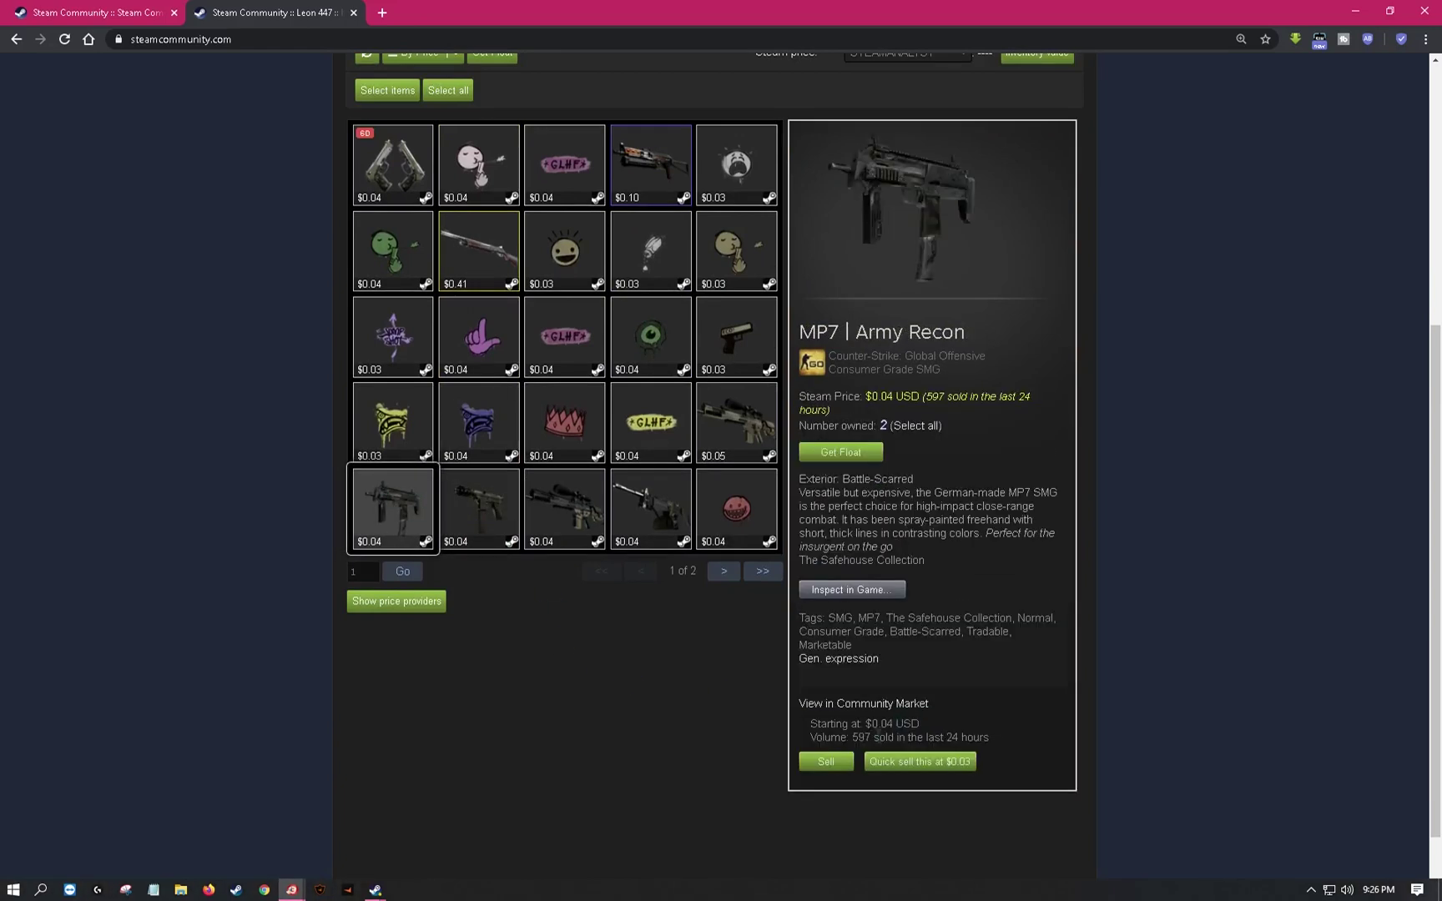
left_click(565, 508)
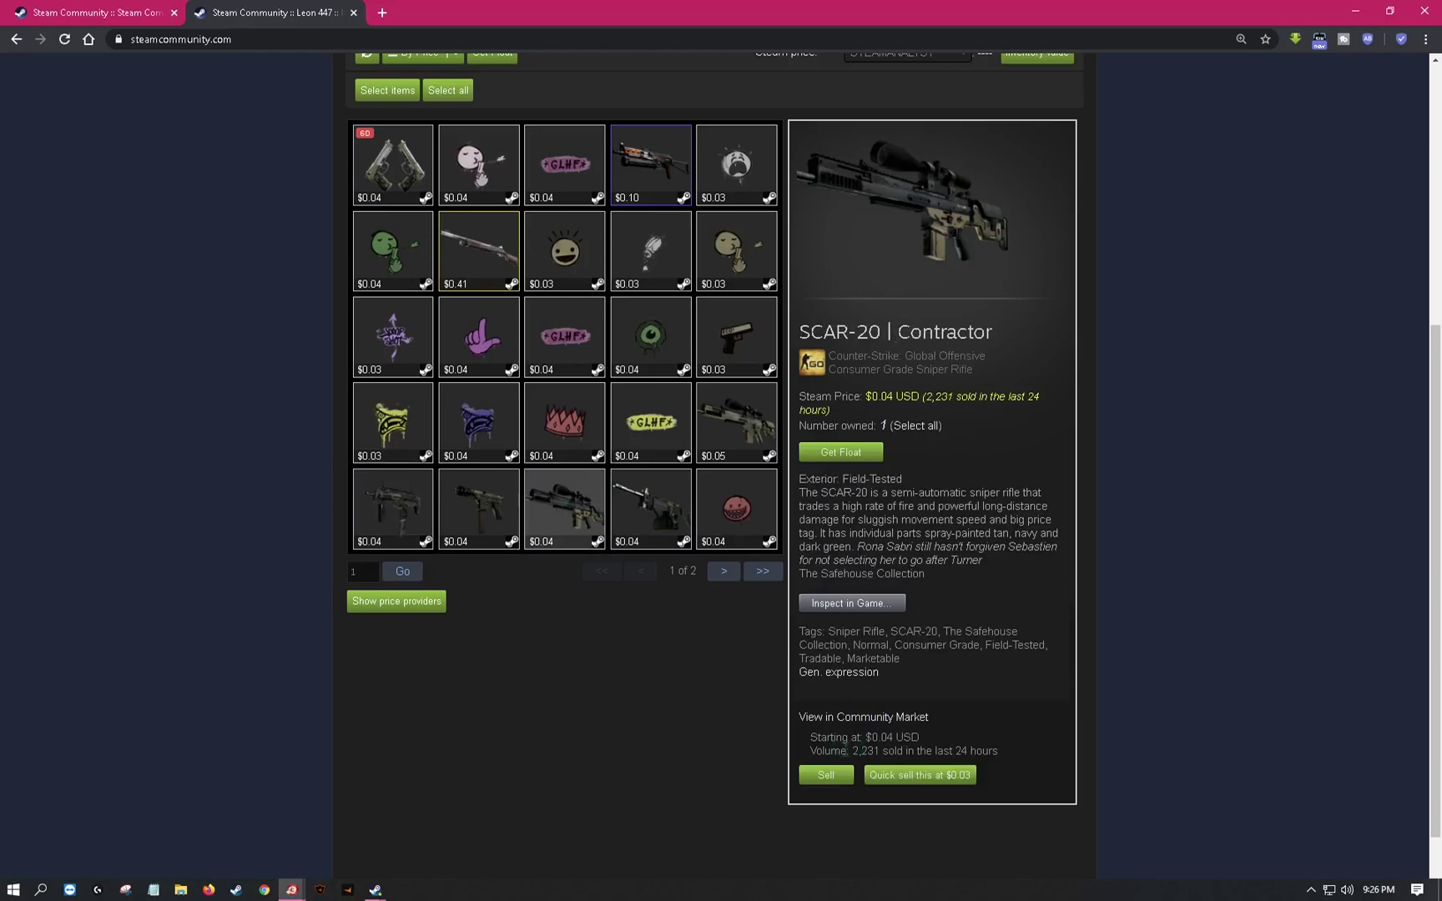
- Check the SCAR-20 | Sand Mesh, then return to the Souvenir Nova | Walnut's $0.42 sale details
scroll(584, 501, "up", 3)
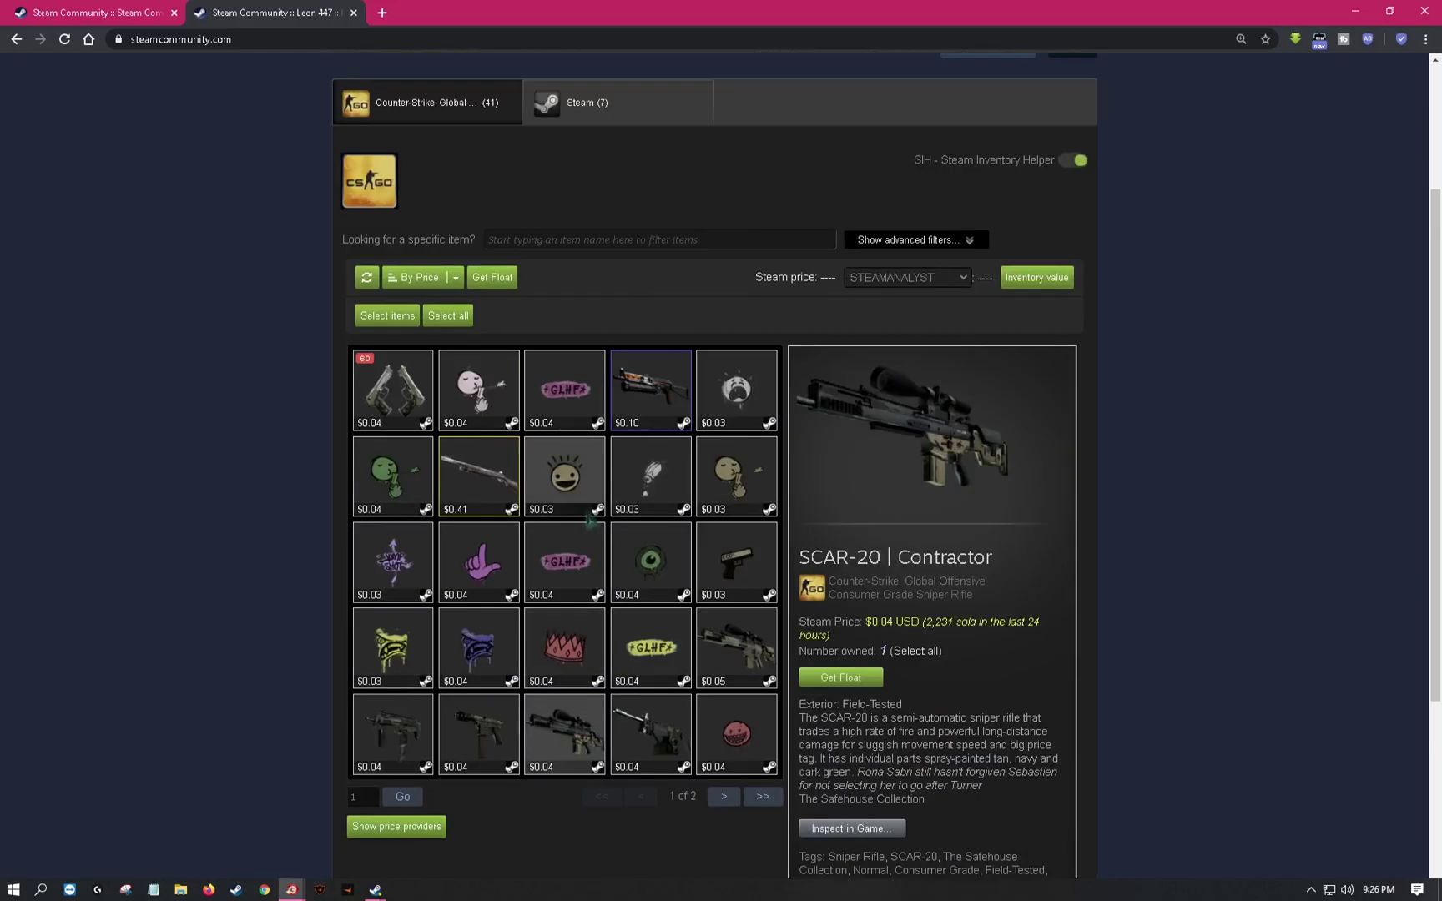
left_click(488, 500)
scroll(502, 556, "down", 3)
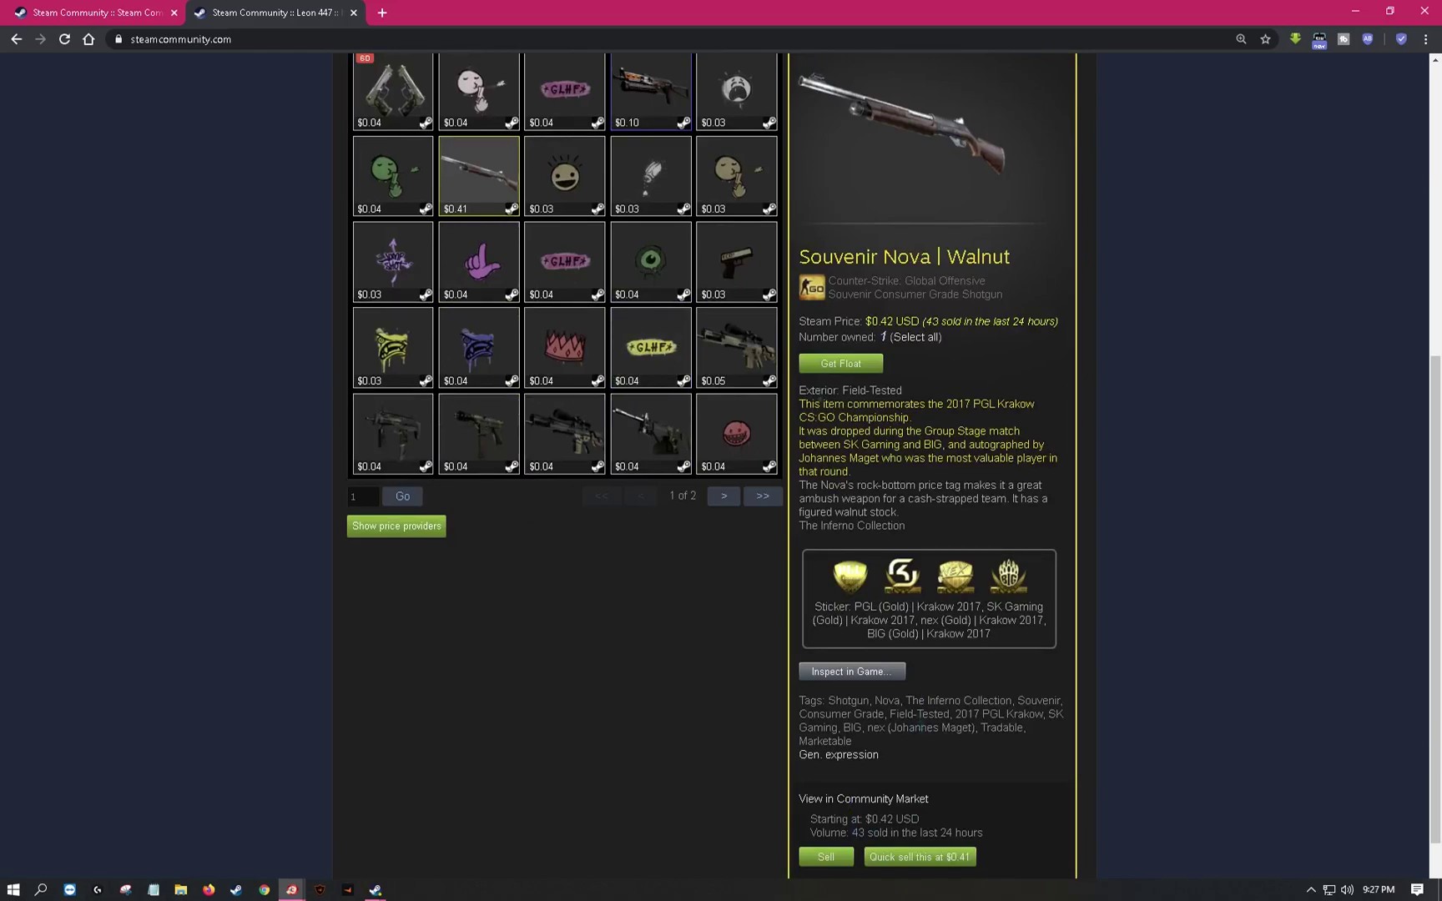
left_click(738, 350)
scroll(739, 351, "up", 1)
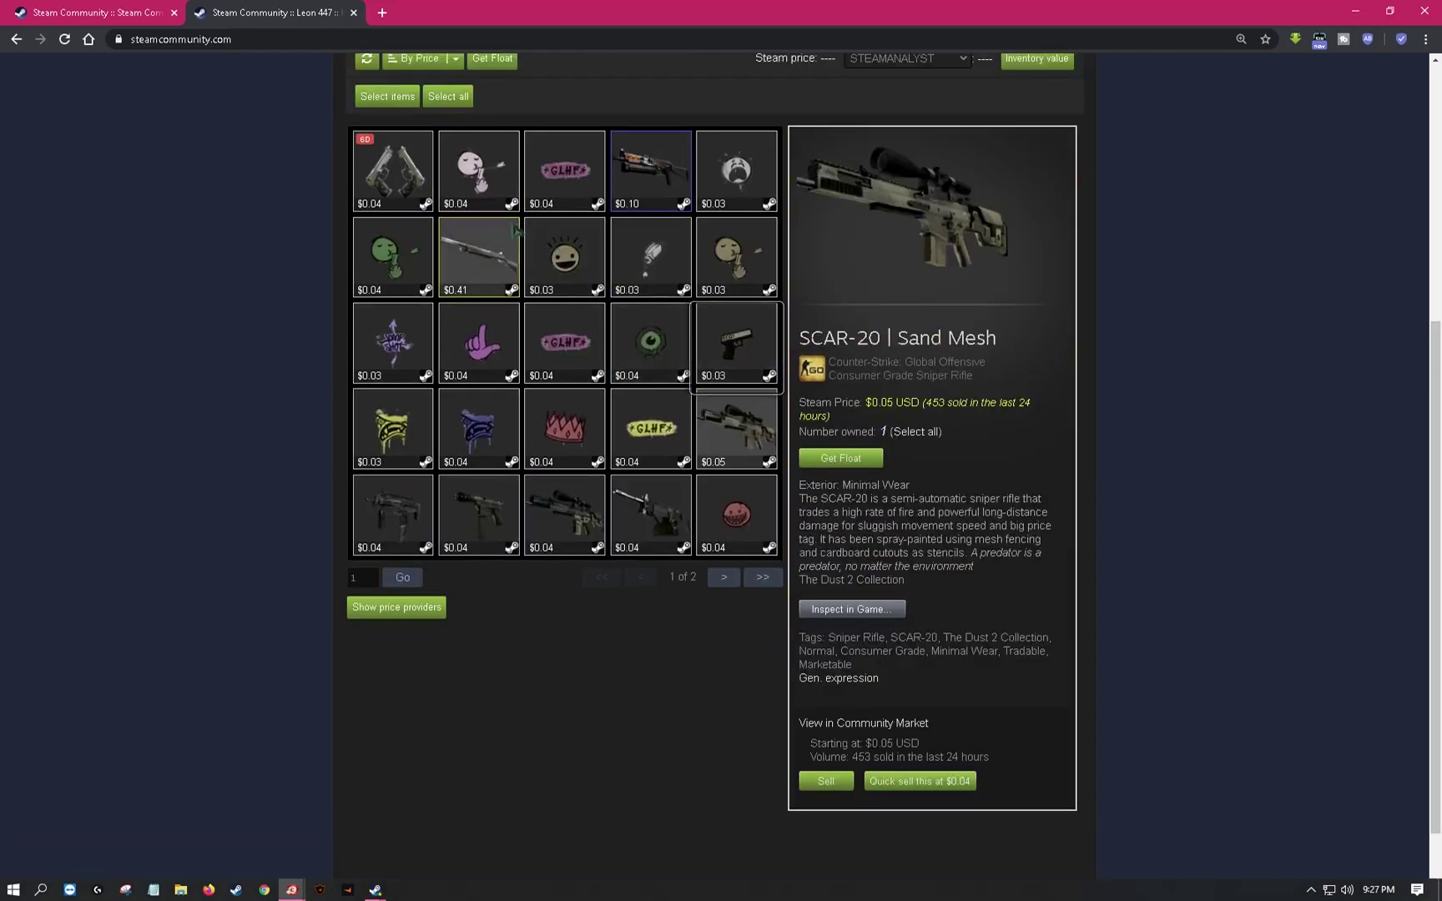
left_click(491, 264)
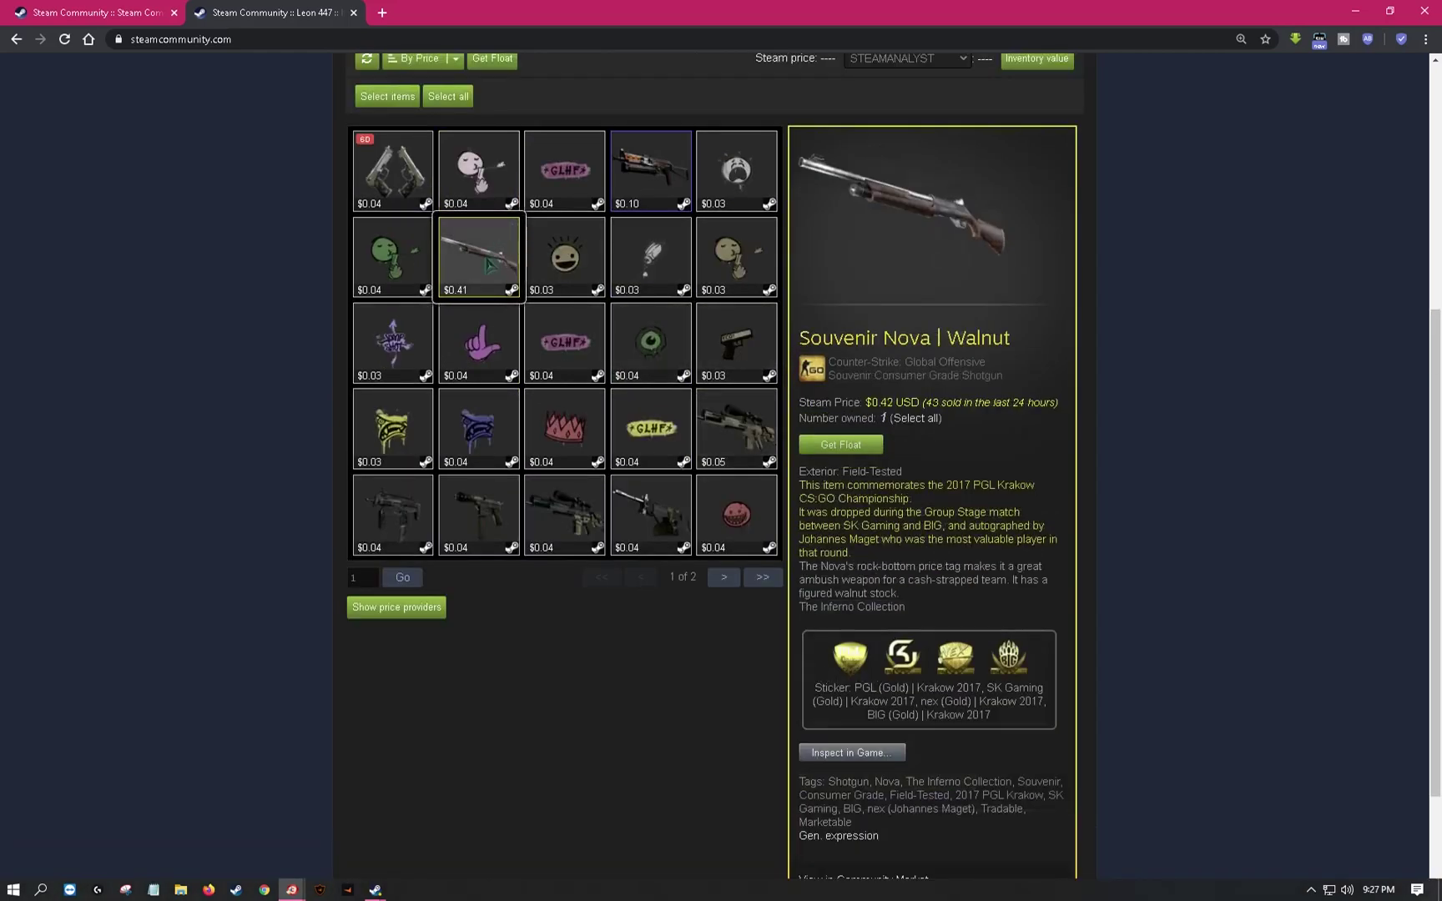
scroll(891, 591, "down", 2)
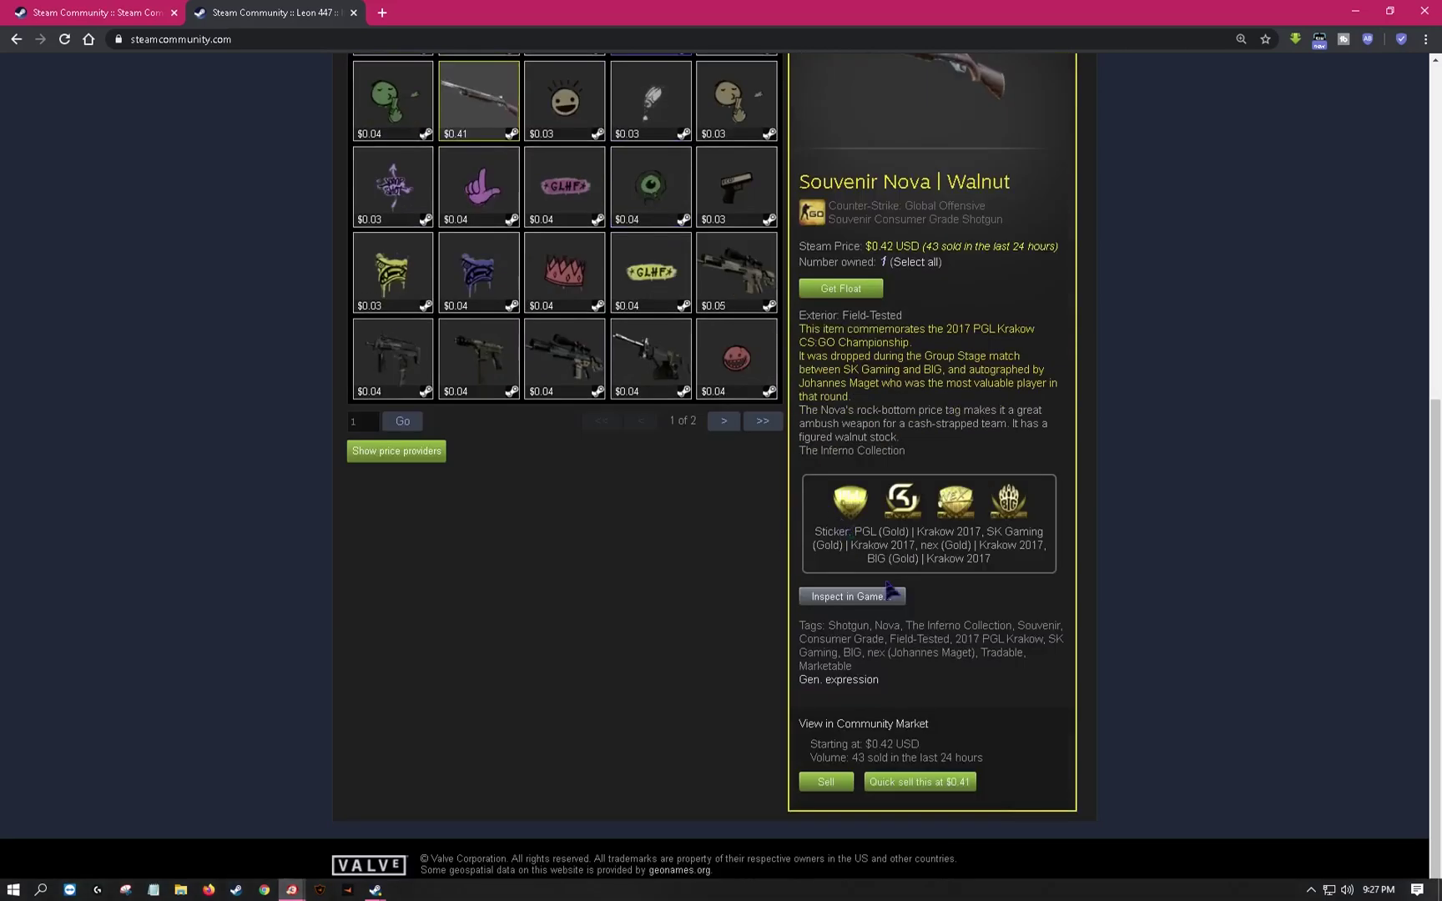
- Start selling the Souvenir Nova, enter 11.04 as buyer price and accept the Subscriber Agreement
left_click(826, 782)
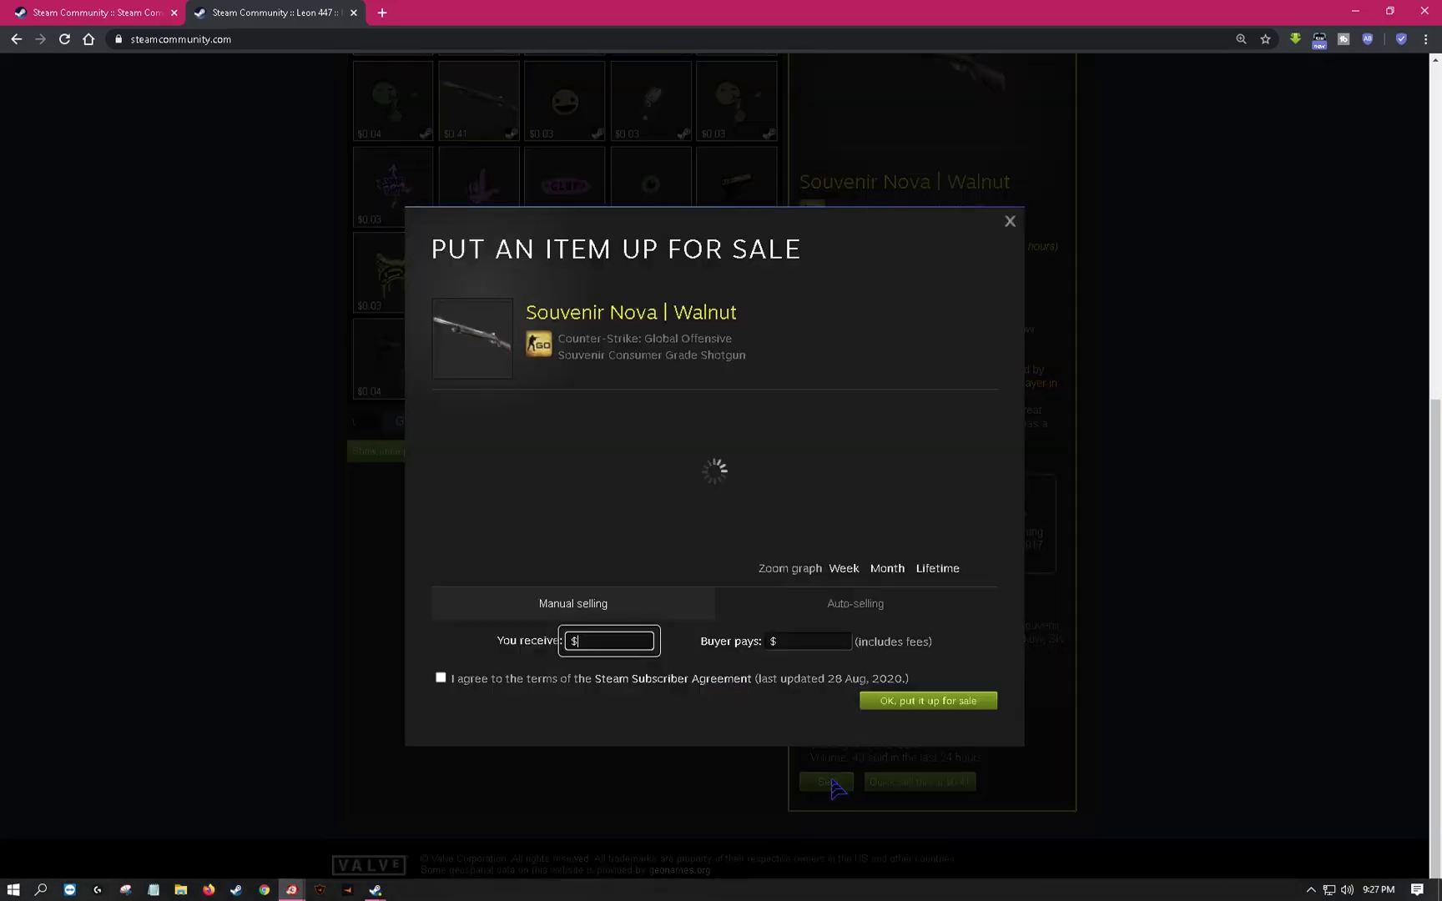
left_click(808, 641)
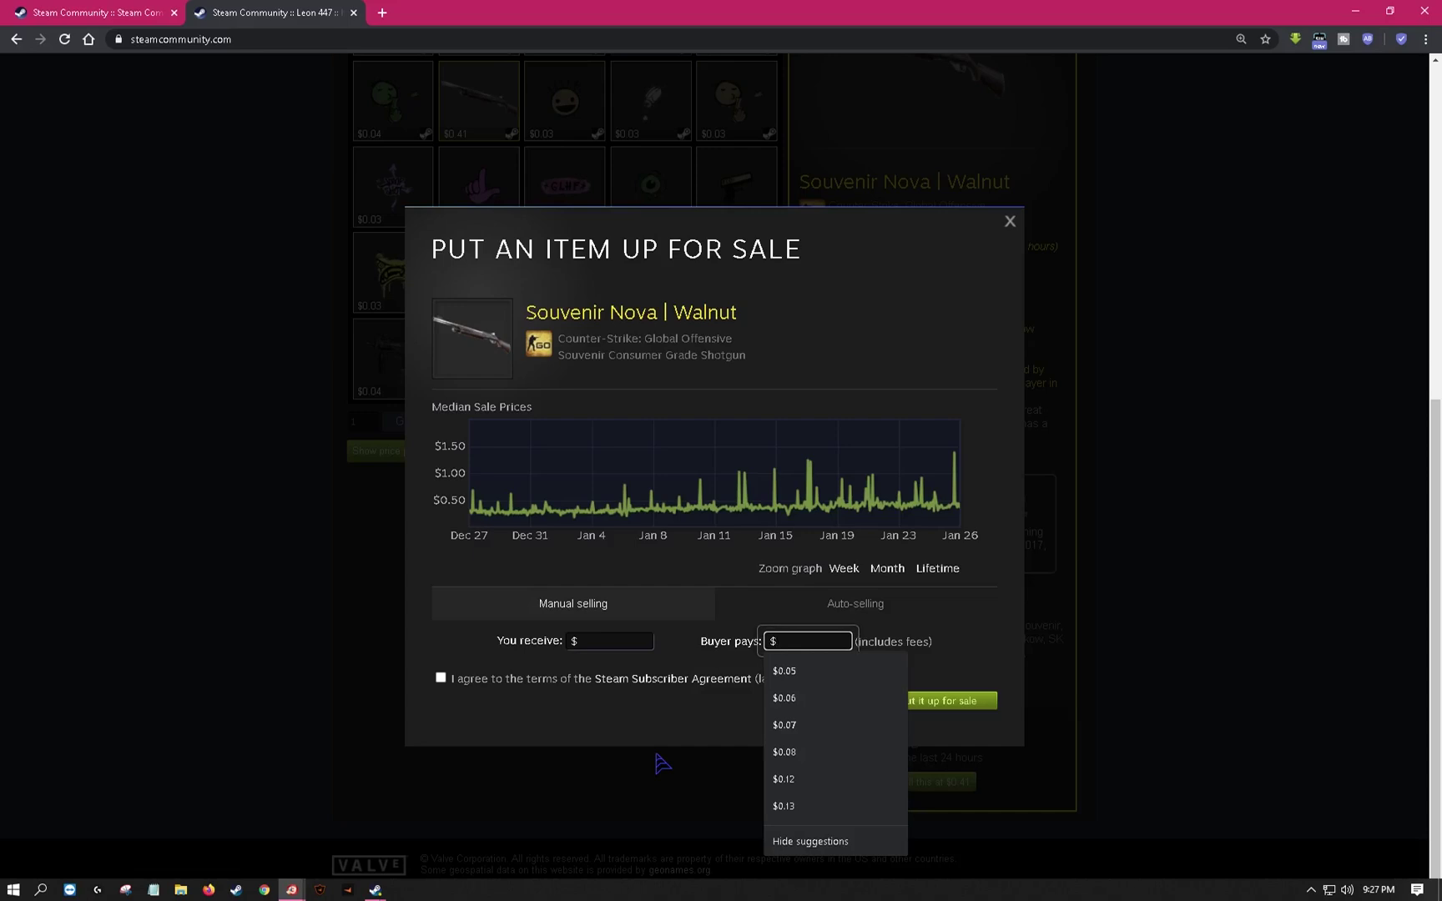
type("11.0")
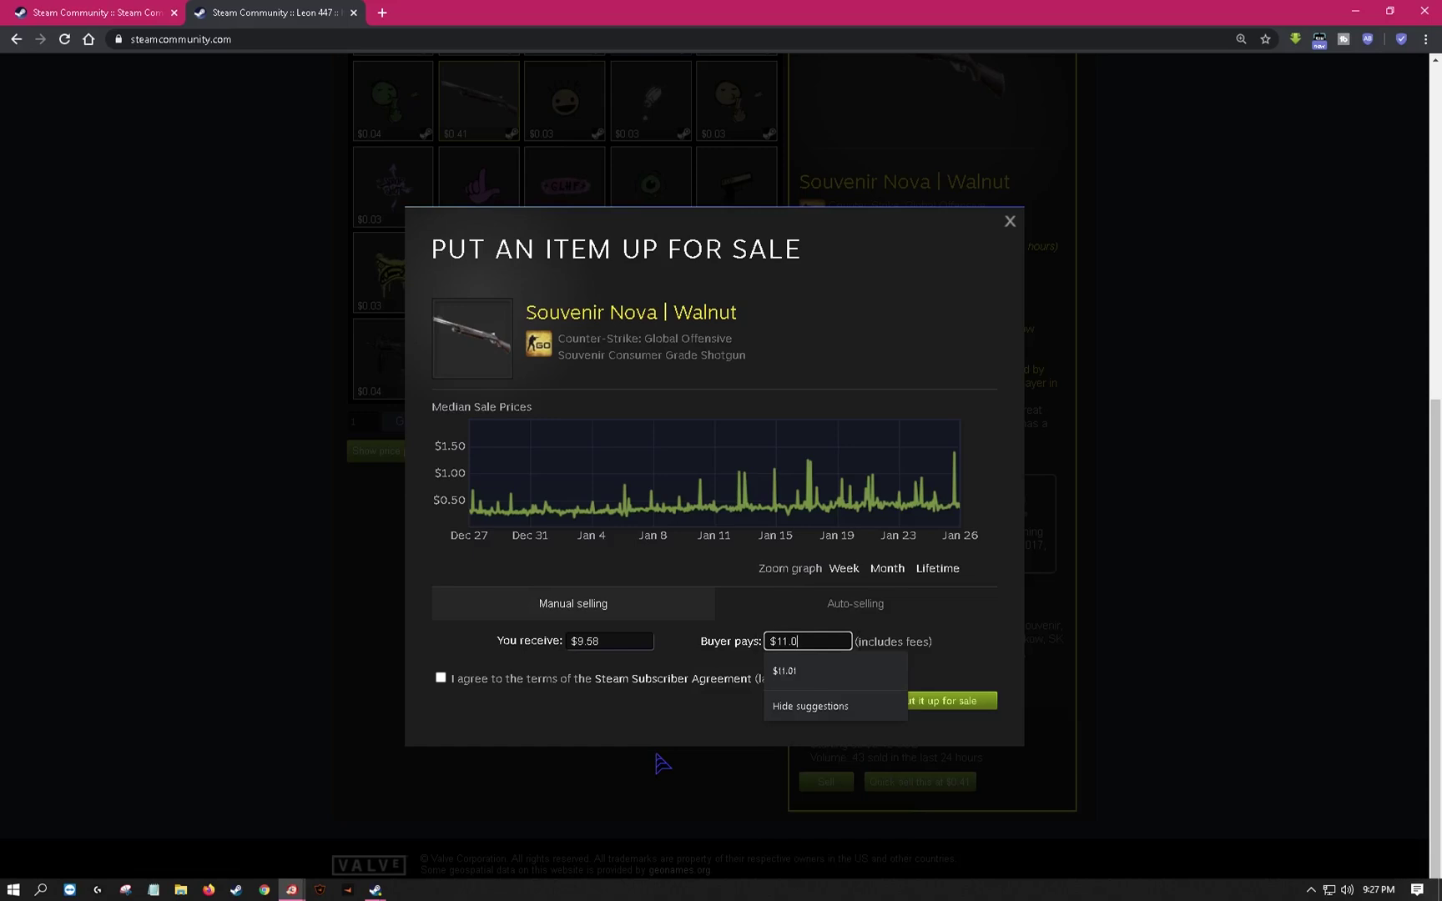
type("4")
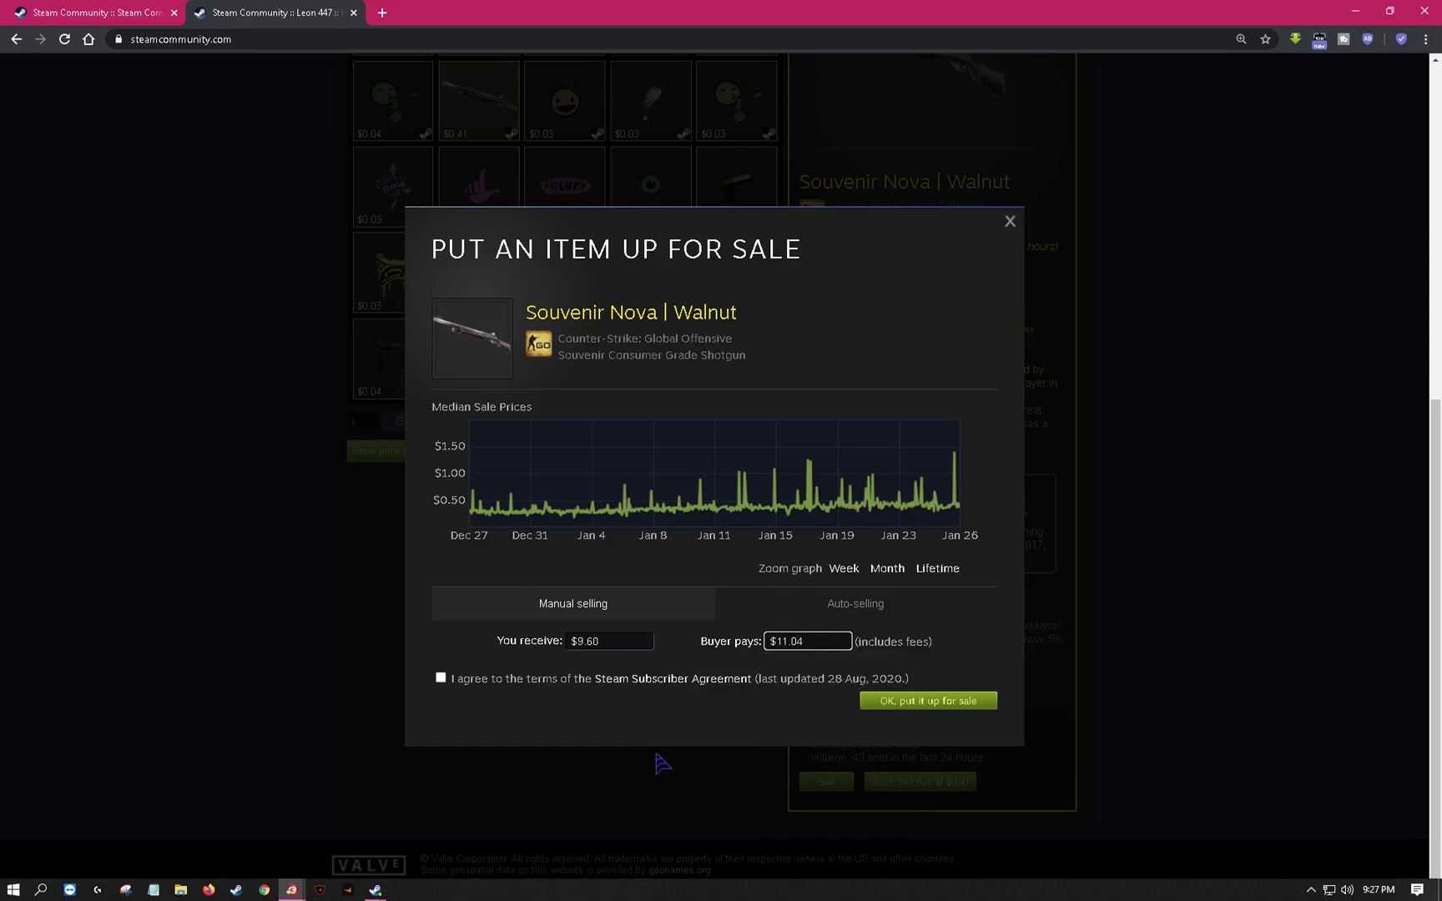
left_click(457, 676)
- Try buyer prices of 5 and 10, settling on $5.00 so the seller receives $4.36
left_click(604, 641)
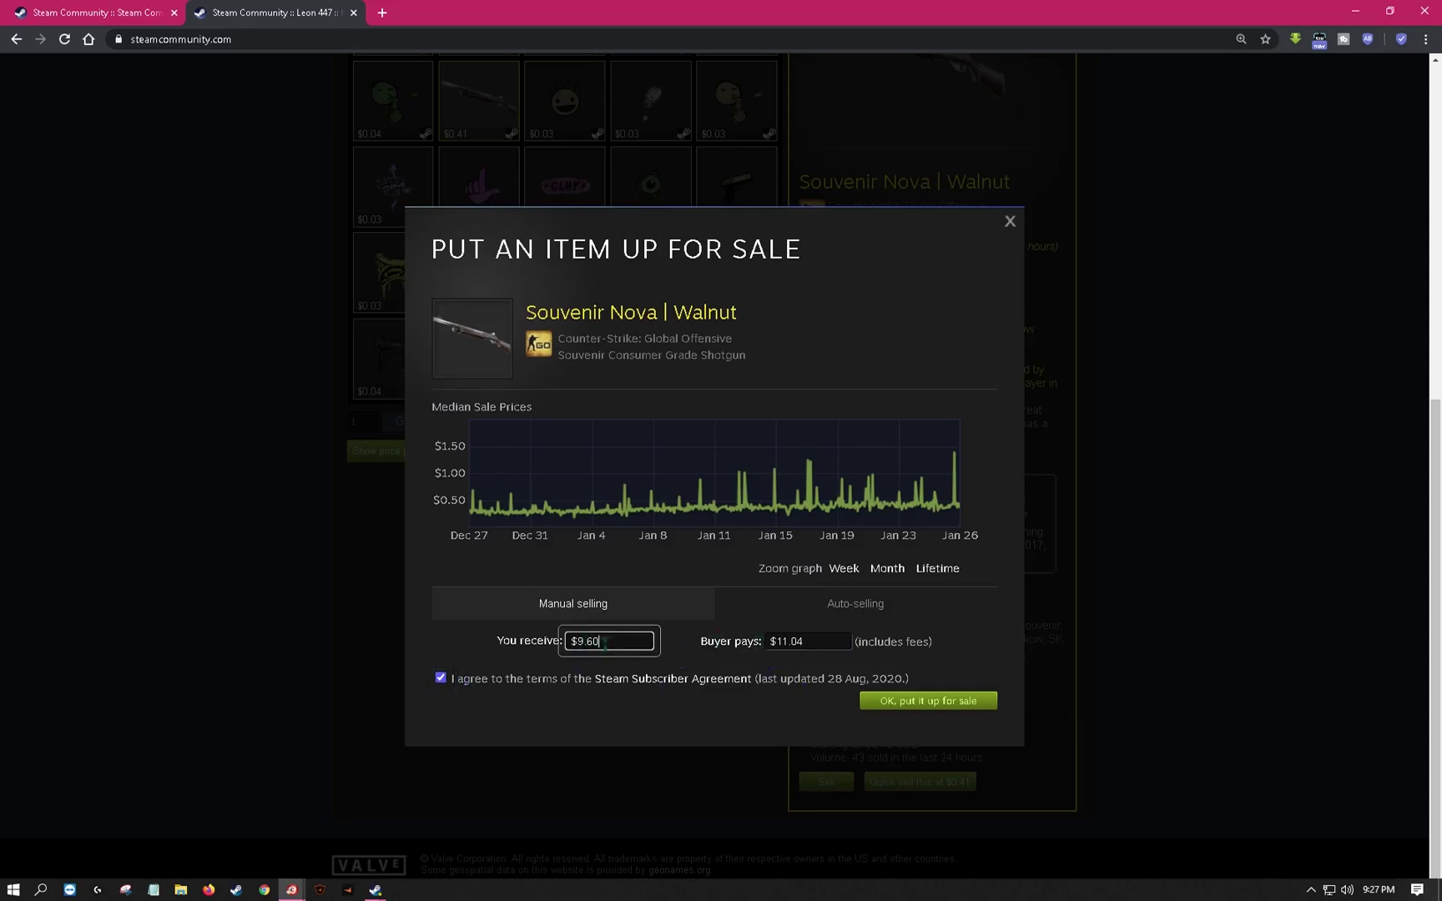
key("Tab")
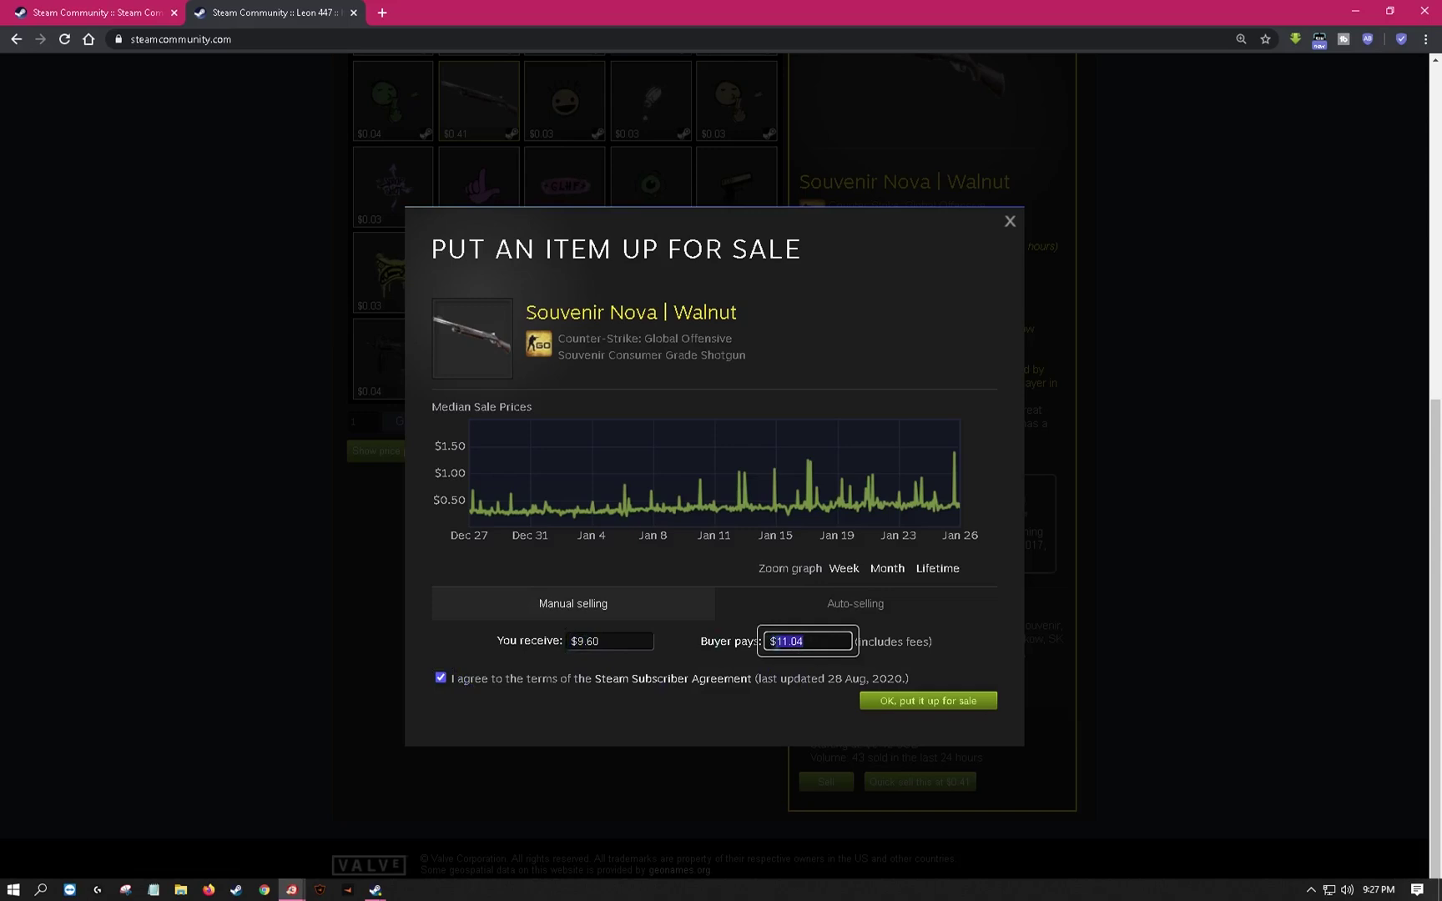
type("5")
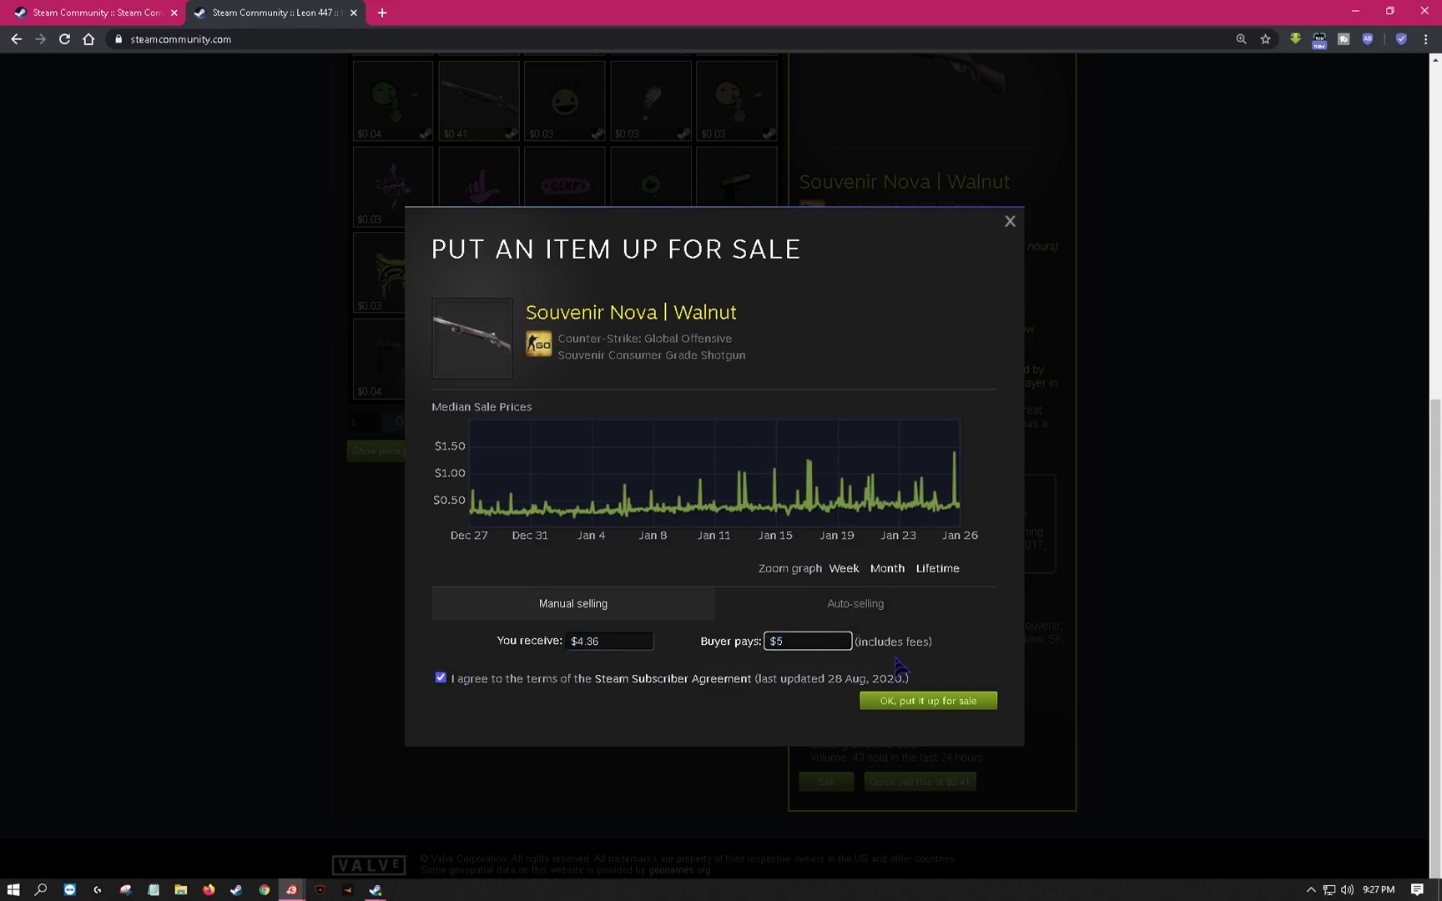
key("BackSpace")
type("1")
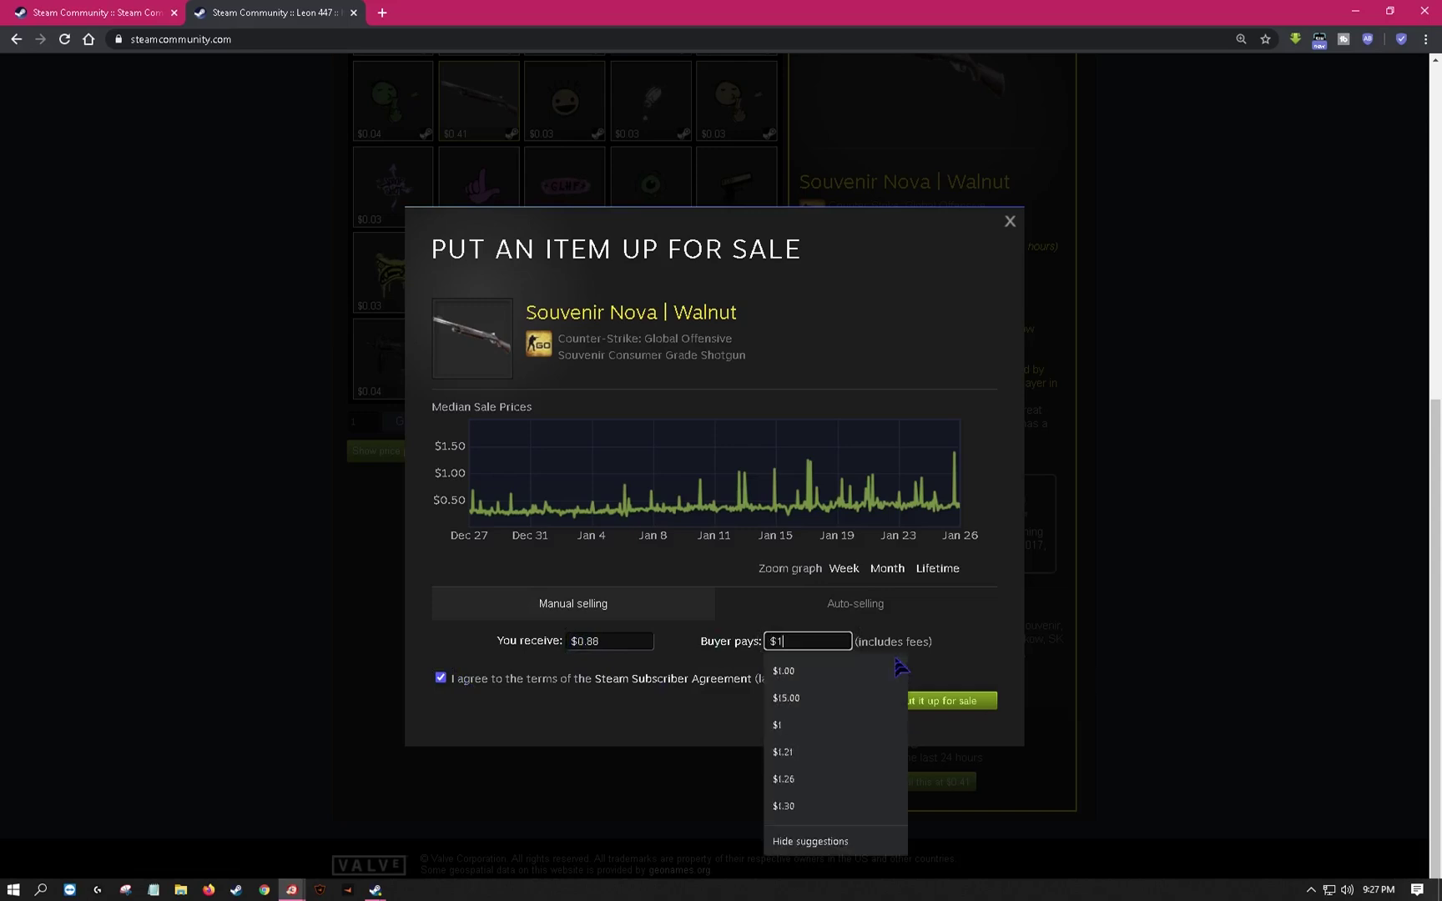
type("0")
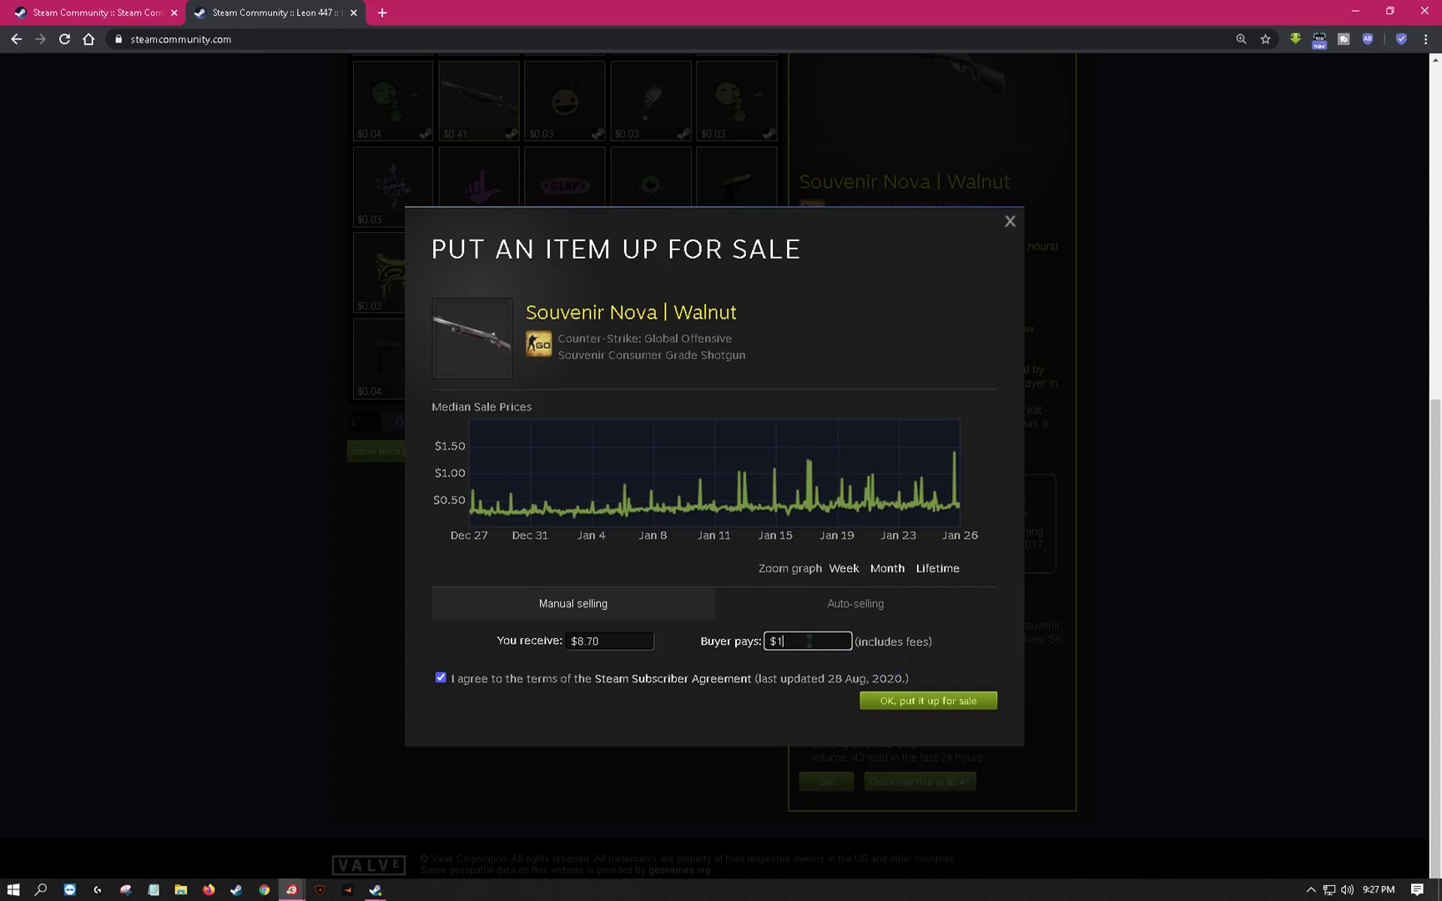
key("BackSpace")
key("BackSpace")
key("BackSpace")
type("5")
- Copy 4.36 into a new tab, compute 4.36*2 = 8.72 in Google, and return to the sale form
left_click_drag(606, 642, 576, 642)
key("ctrl+c")
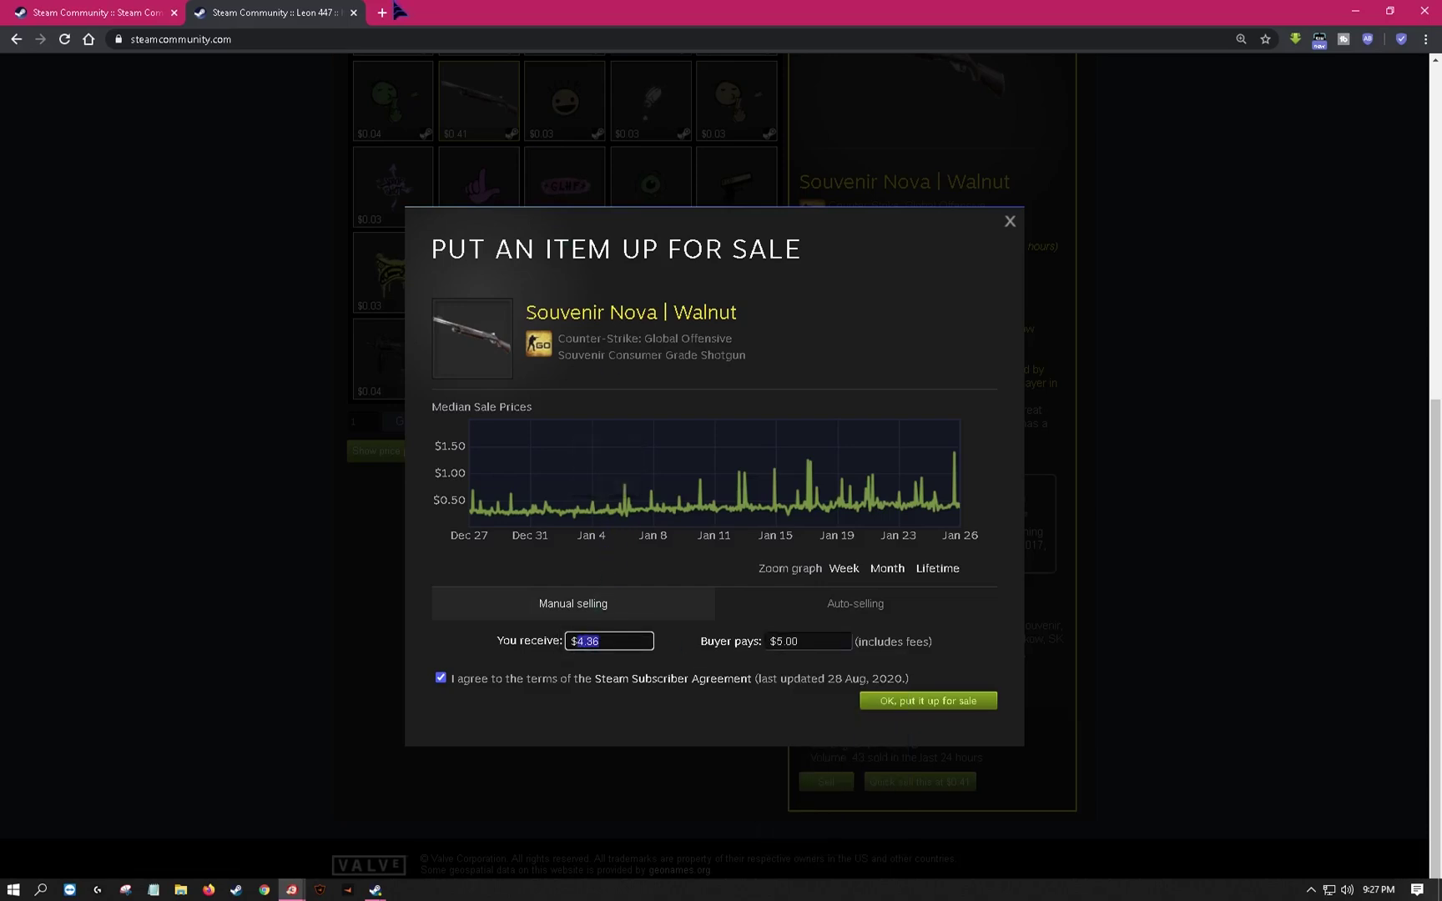
left_click(382, 12)
key("ctrl+v")
type("*2")
key("Return")
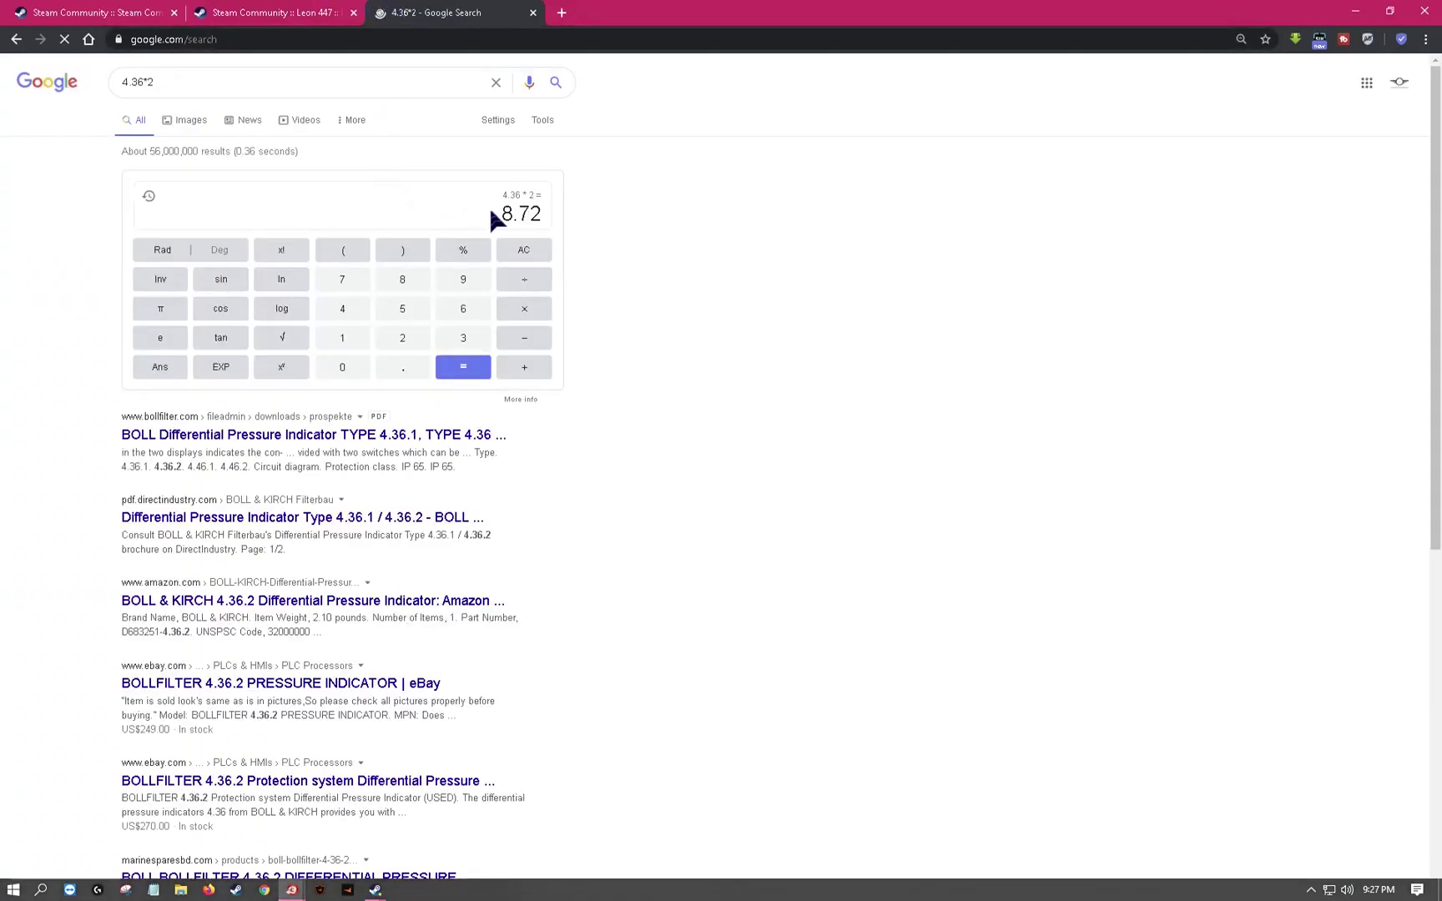
left_click(501, 216)
left_click(190, 17)
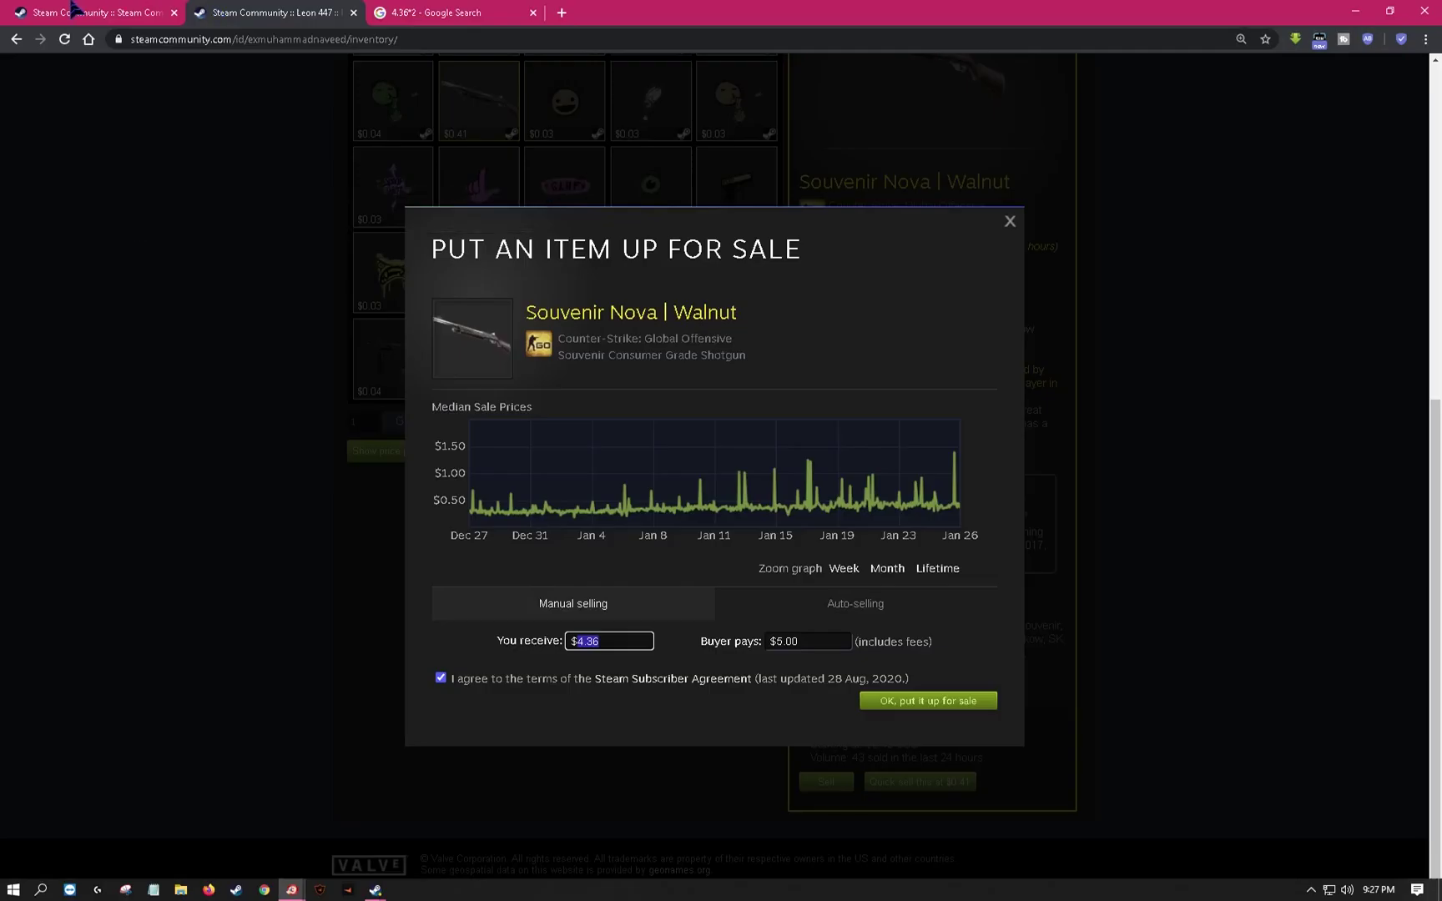
scroll(1107, 159, "up", 7)
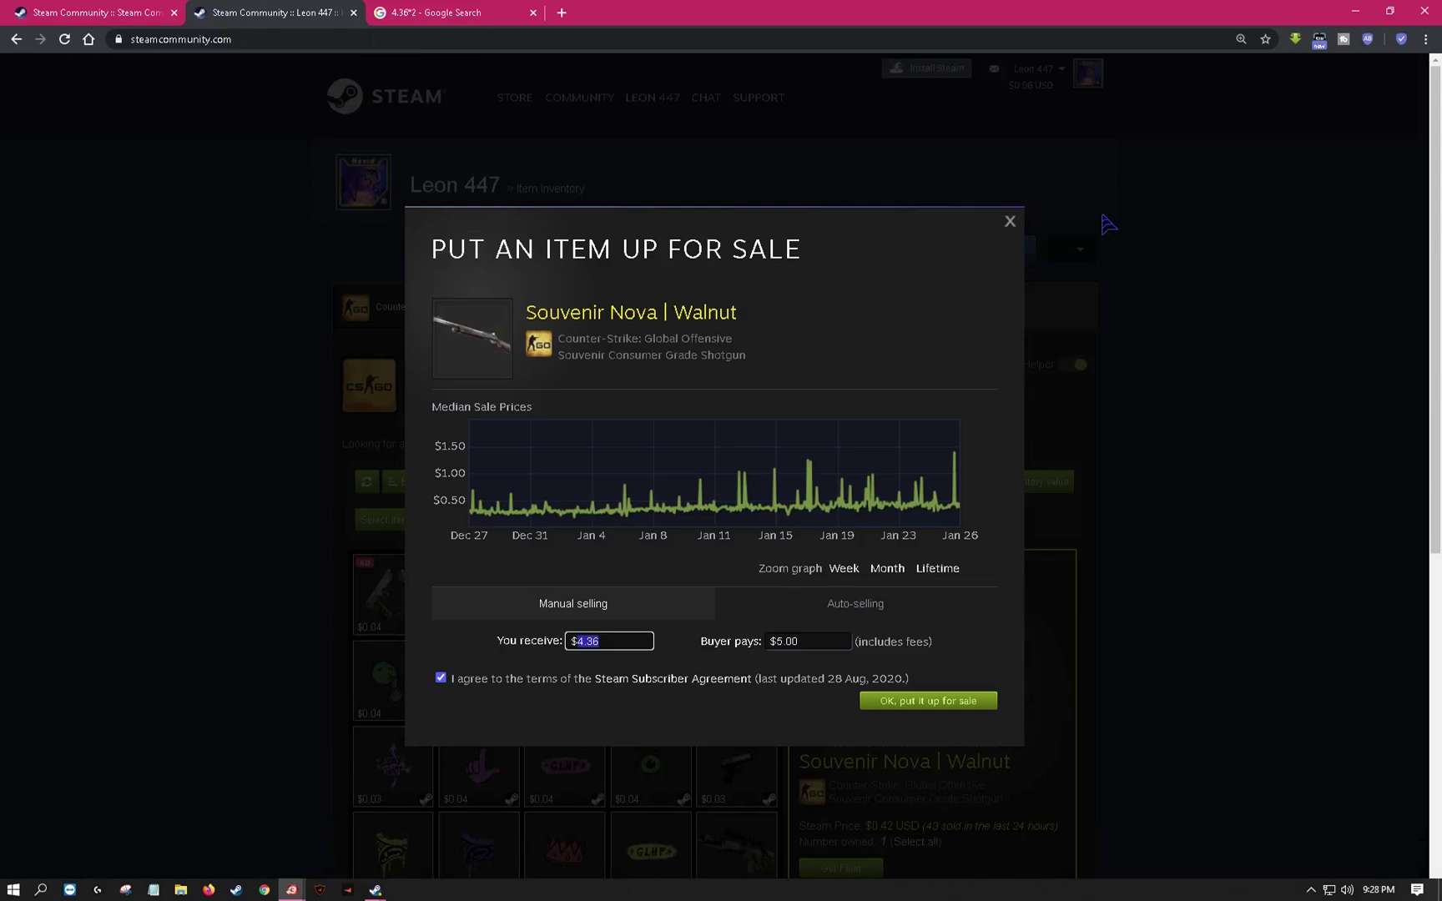
- After glancing at the Market tab, replace the $5.00 buyer price with 11.04
left_click(163, 13)
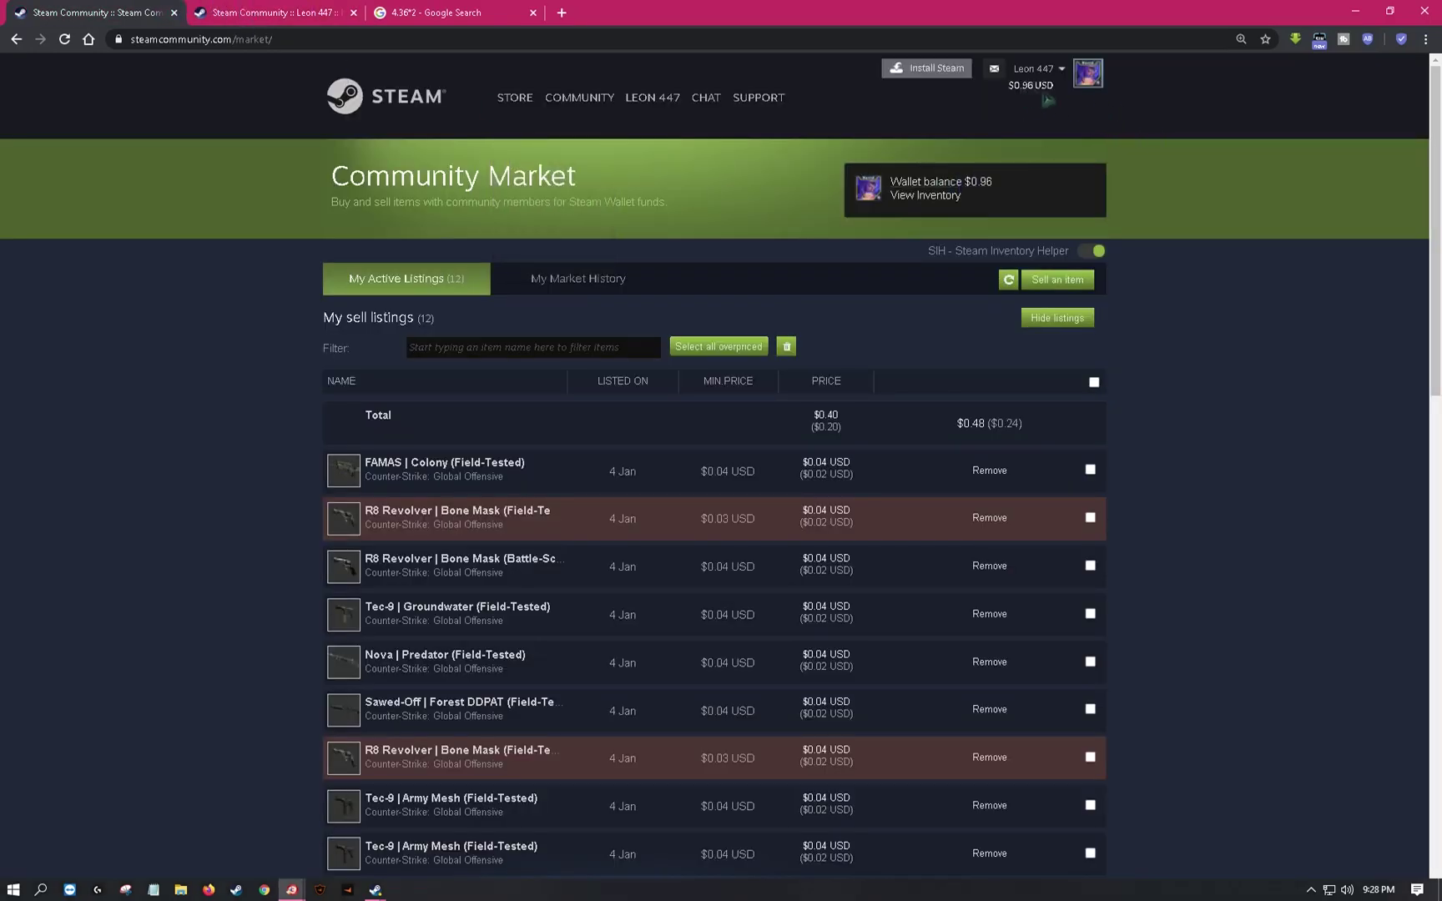
left_click(216, 13)
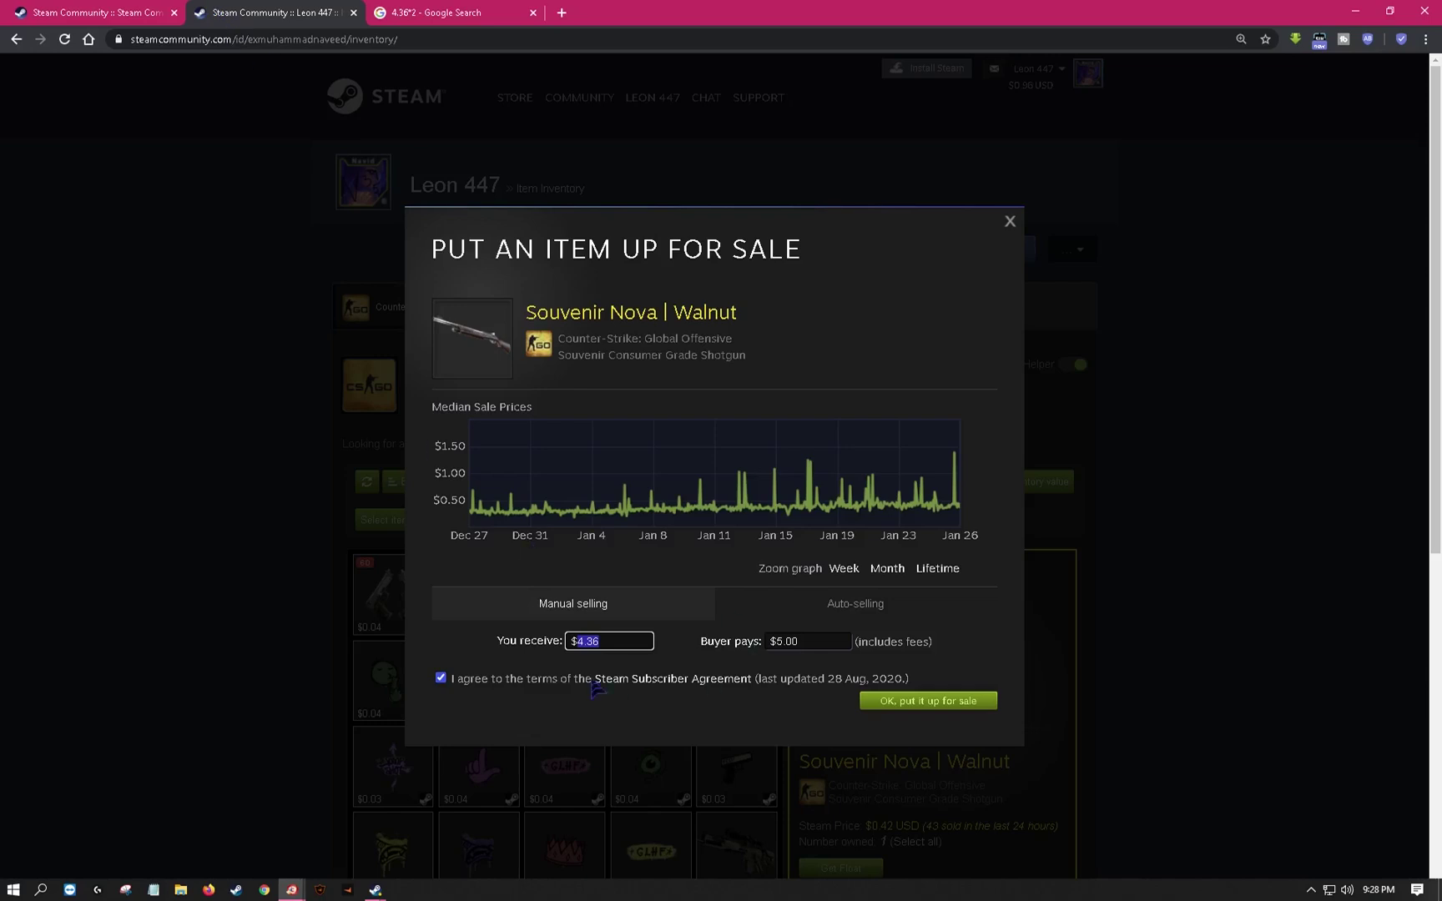
left_click_drag(815, 640, 784, 642)
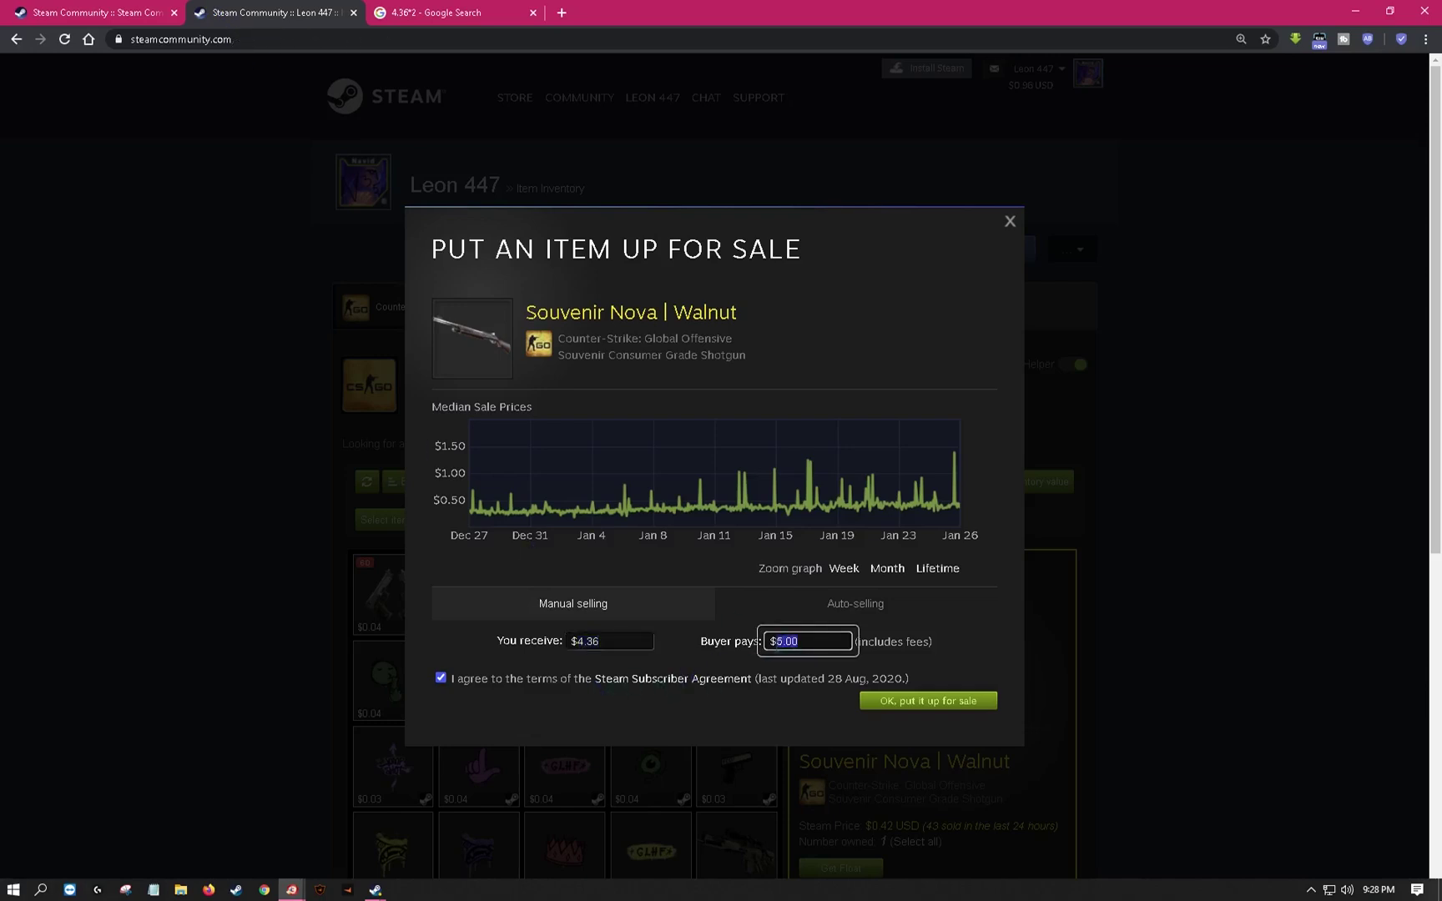
type("11.0")
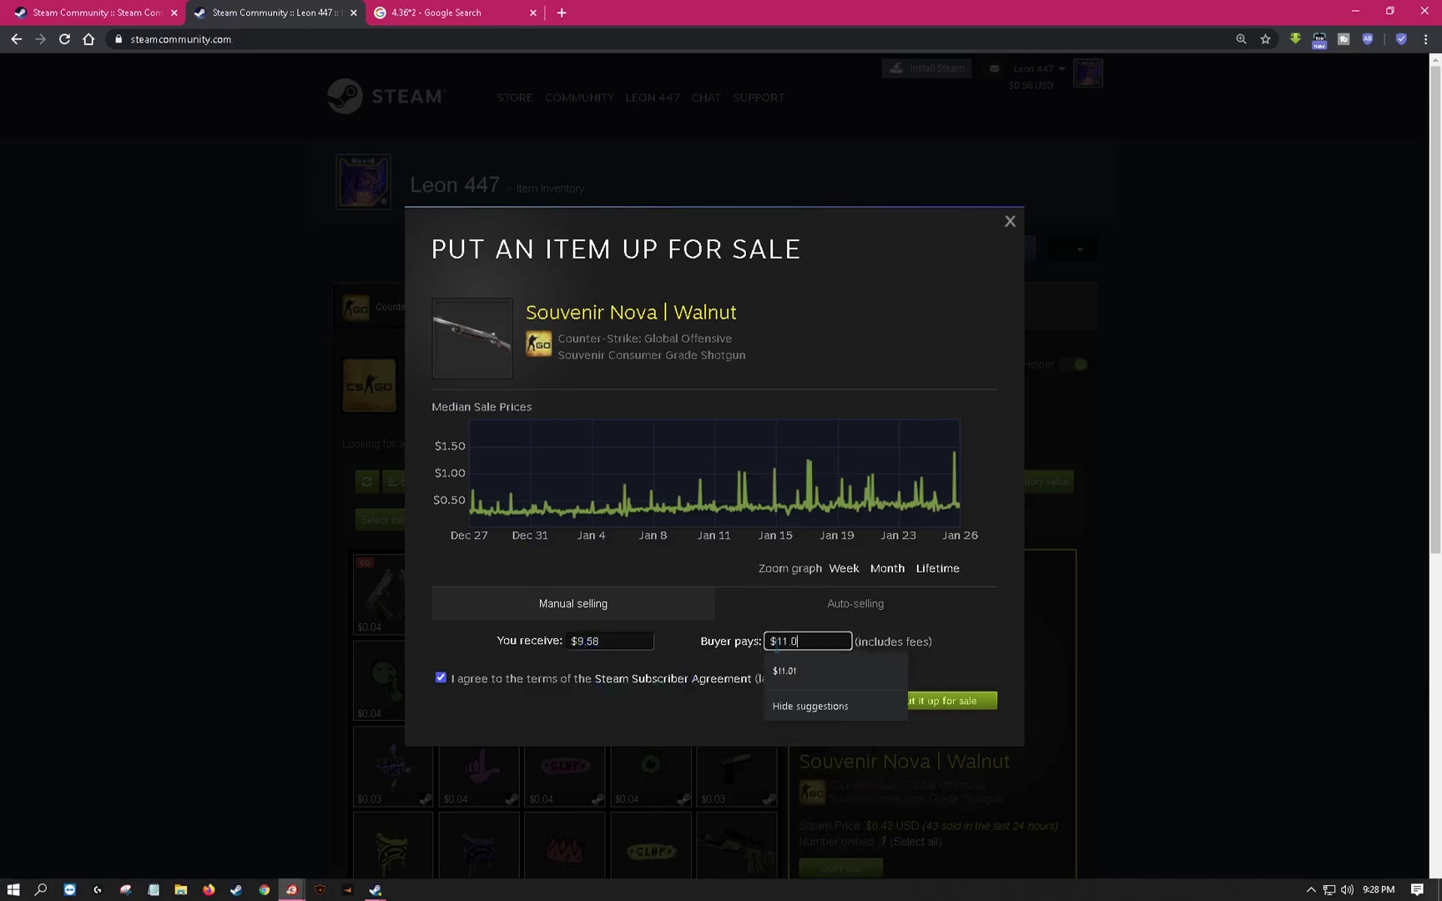
type("4")
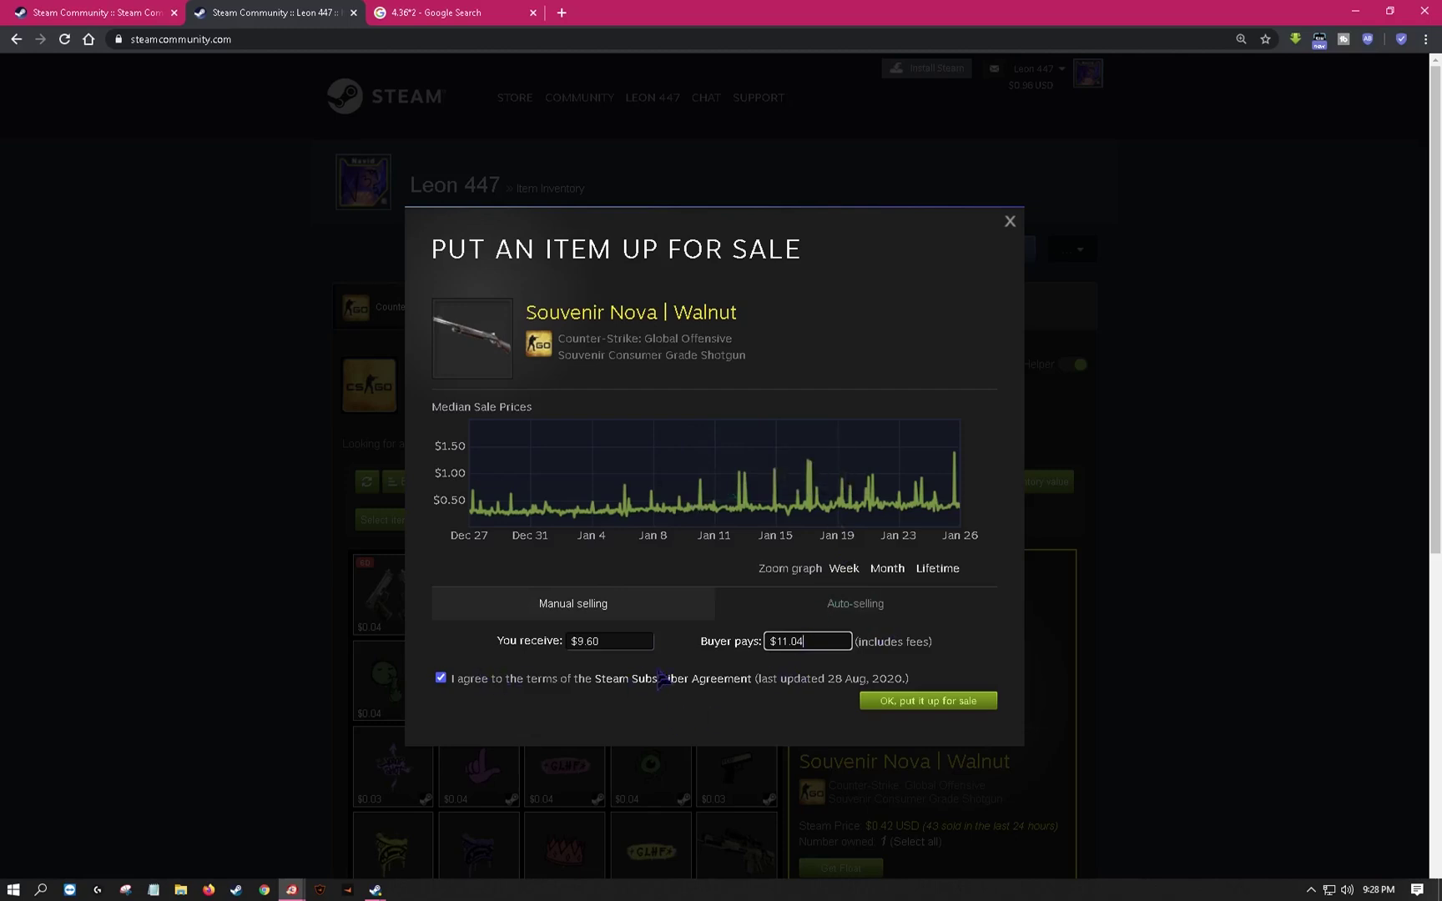
- Submit the Souvenir Nova | Walnut at $11.04 and confirm the sell price
left_click(889, 701)
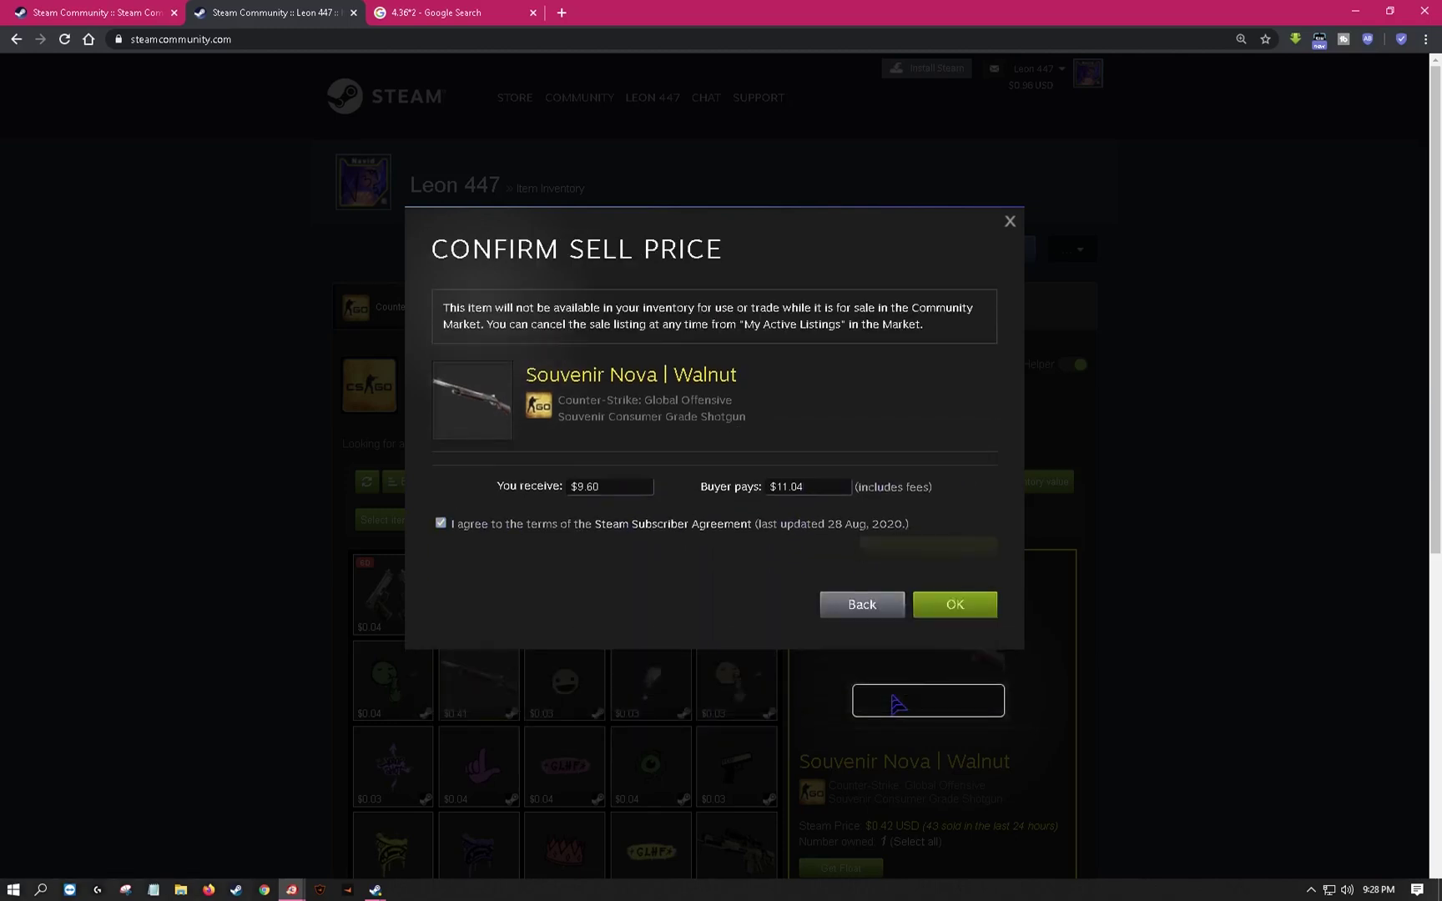
left_click(966, 598)
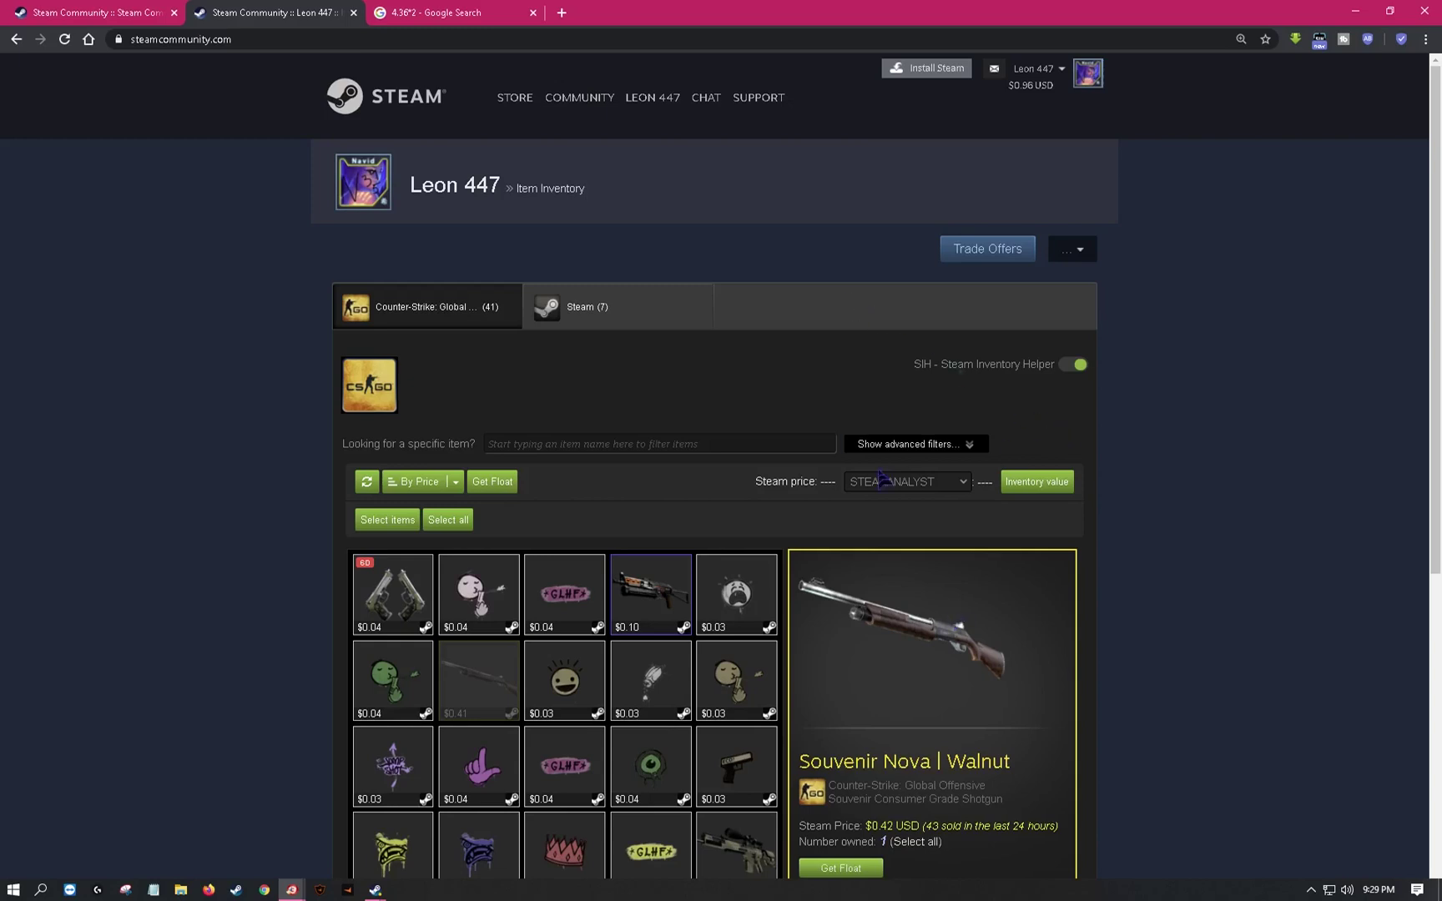
- Scroll the inventory page down and back up
scroll(793, 667, "down", 3)
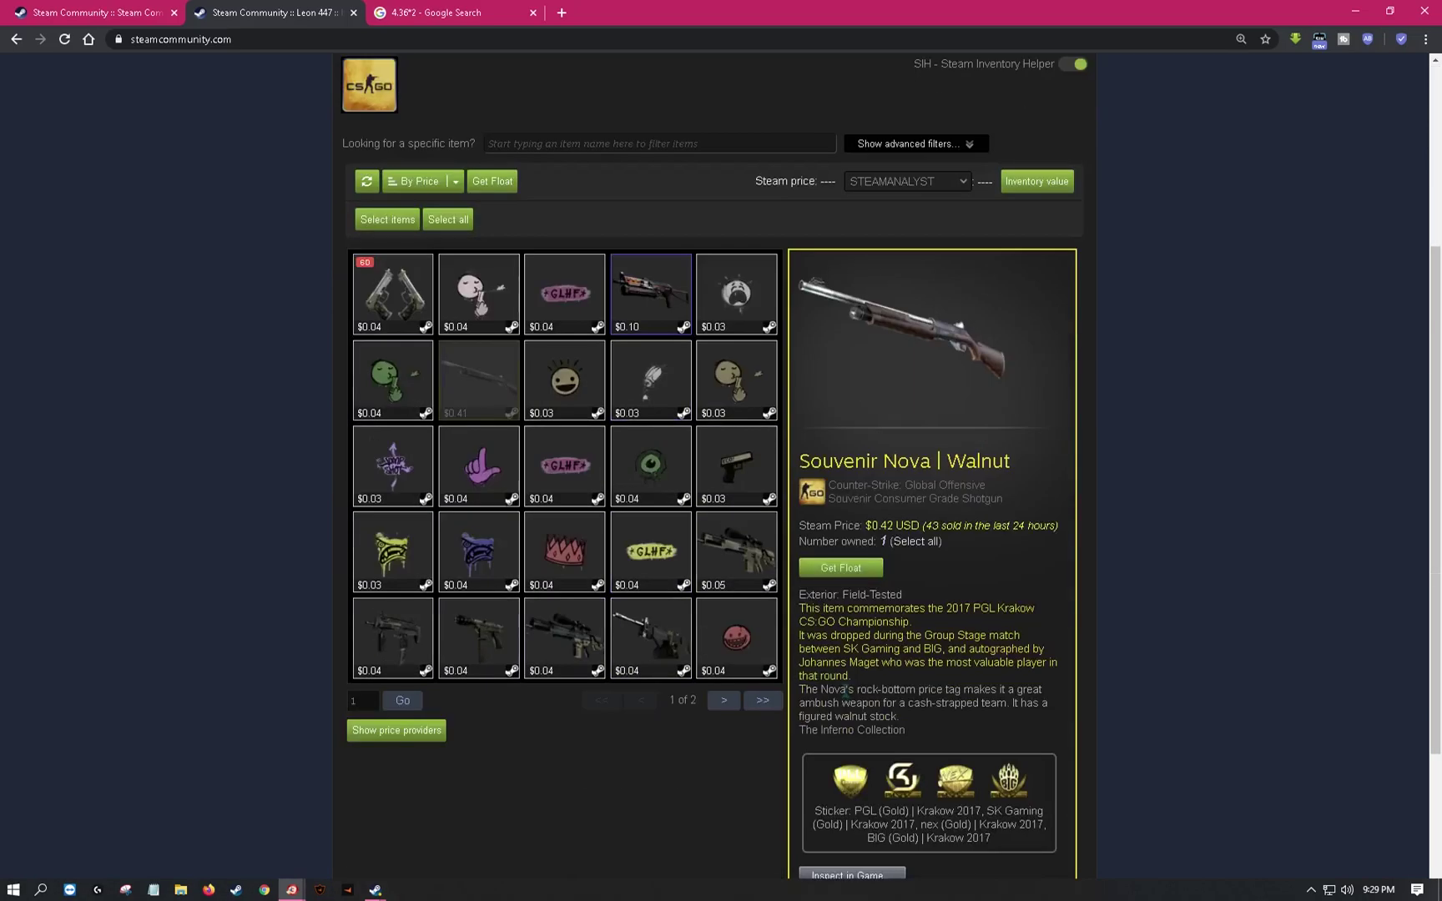
scroll(845, 691, "up", 3)
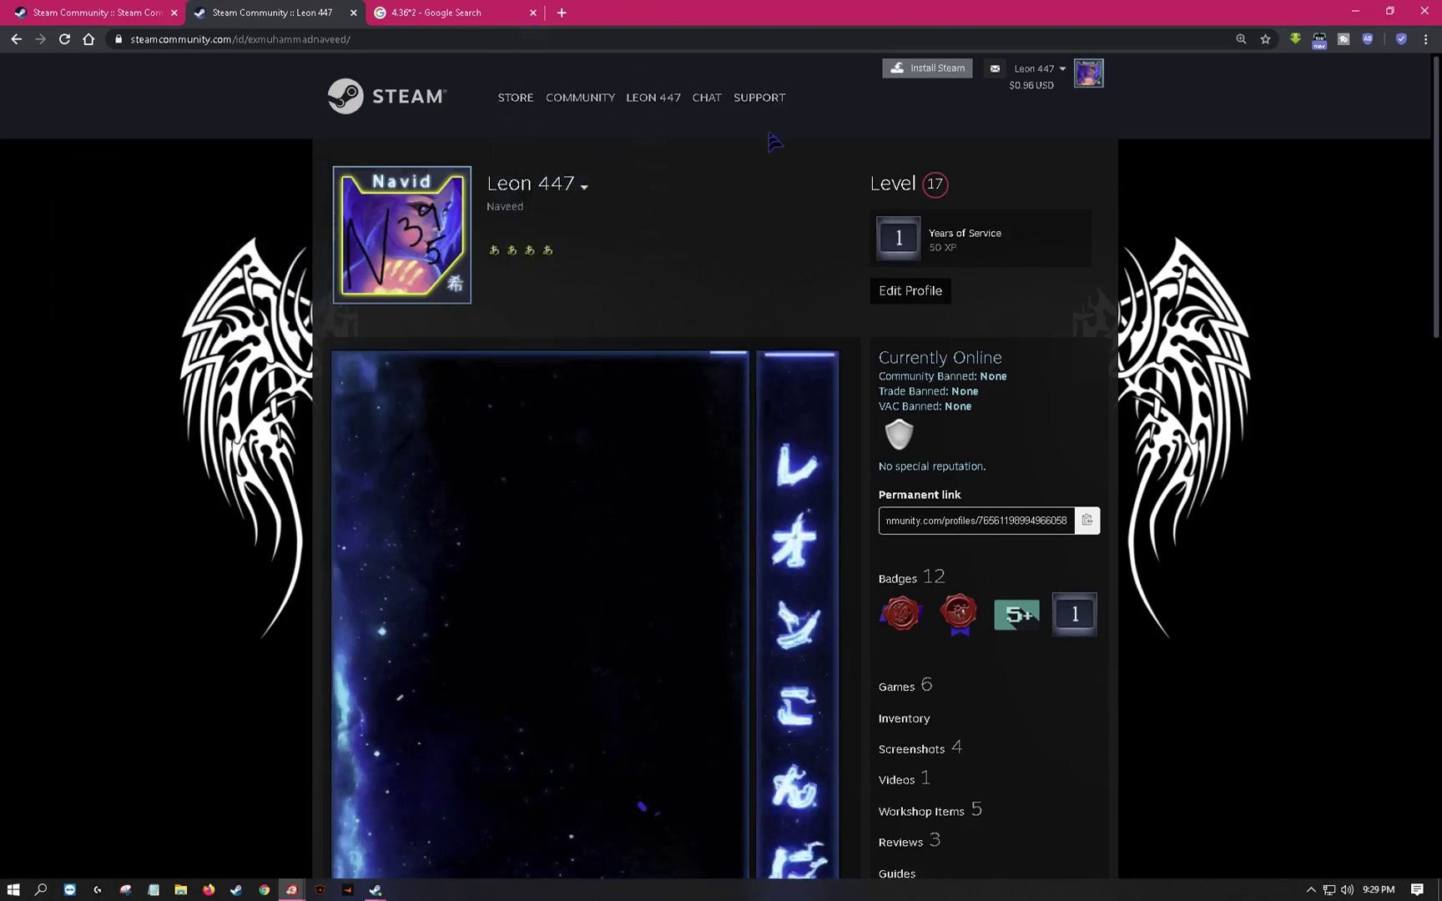
- Go to page 2 of the active listings and open the Souvenir Nova | Walnut market page
left_click(123, 9)
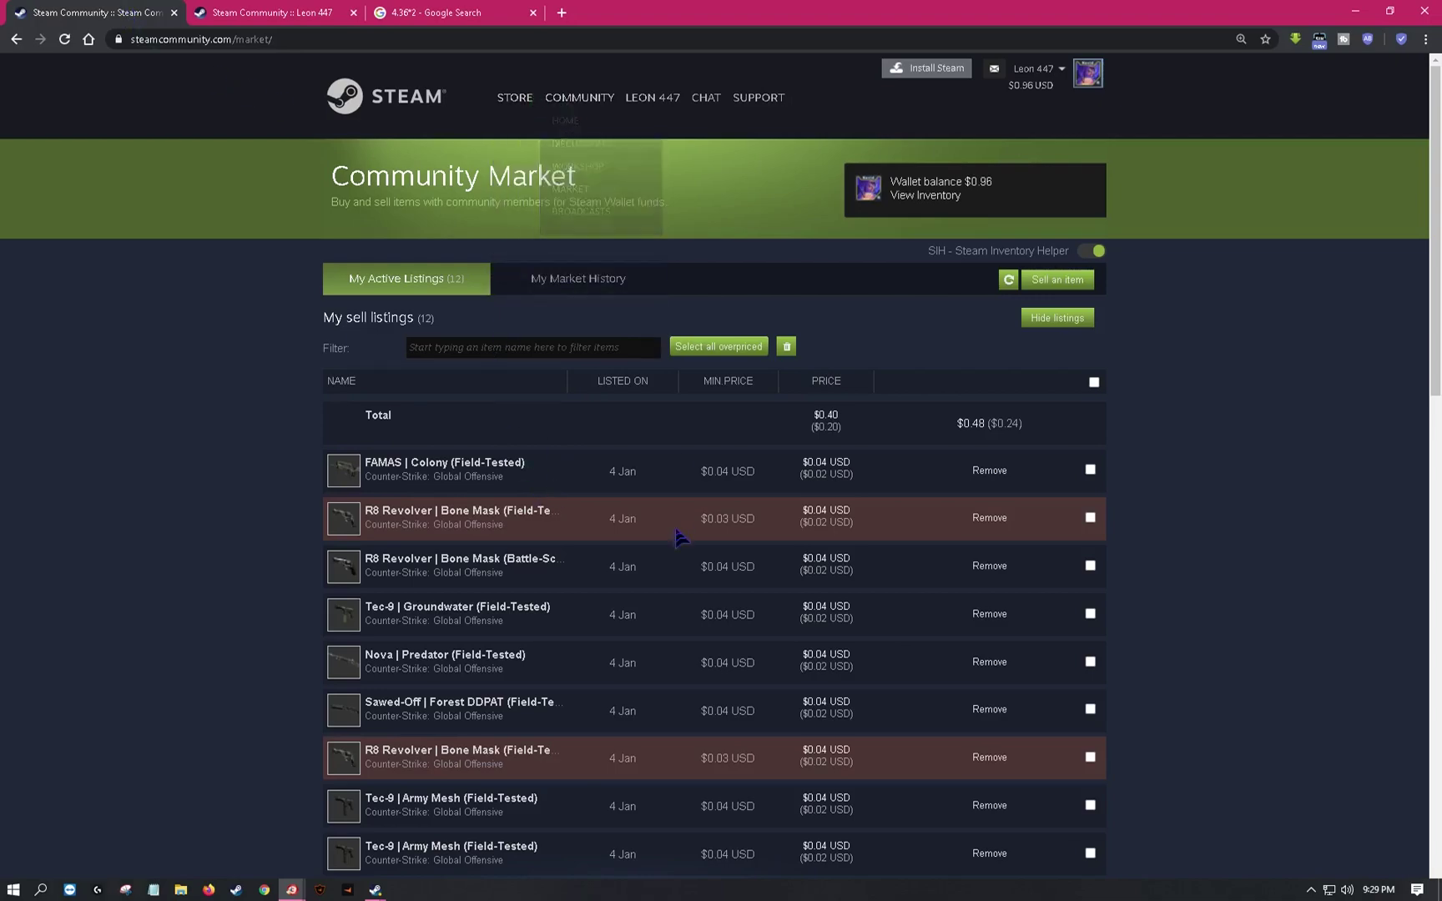
scroll(676, 574, "down", 6)
scroll(670, 566, "up", 4)
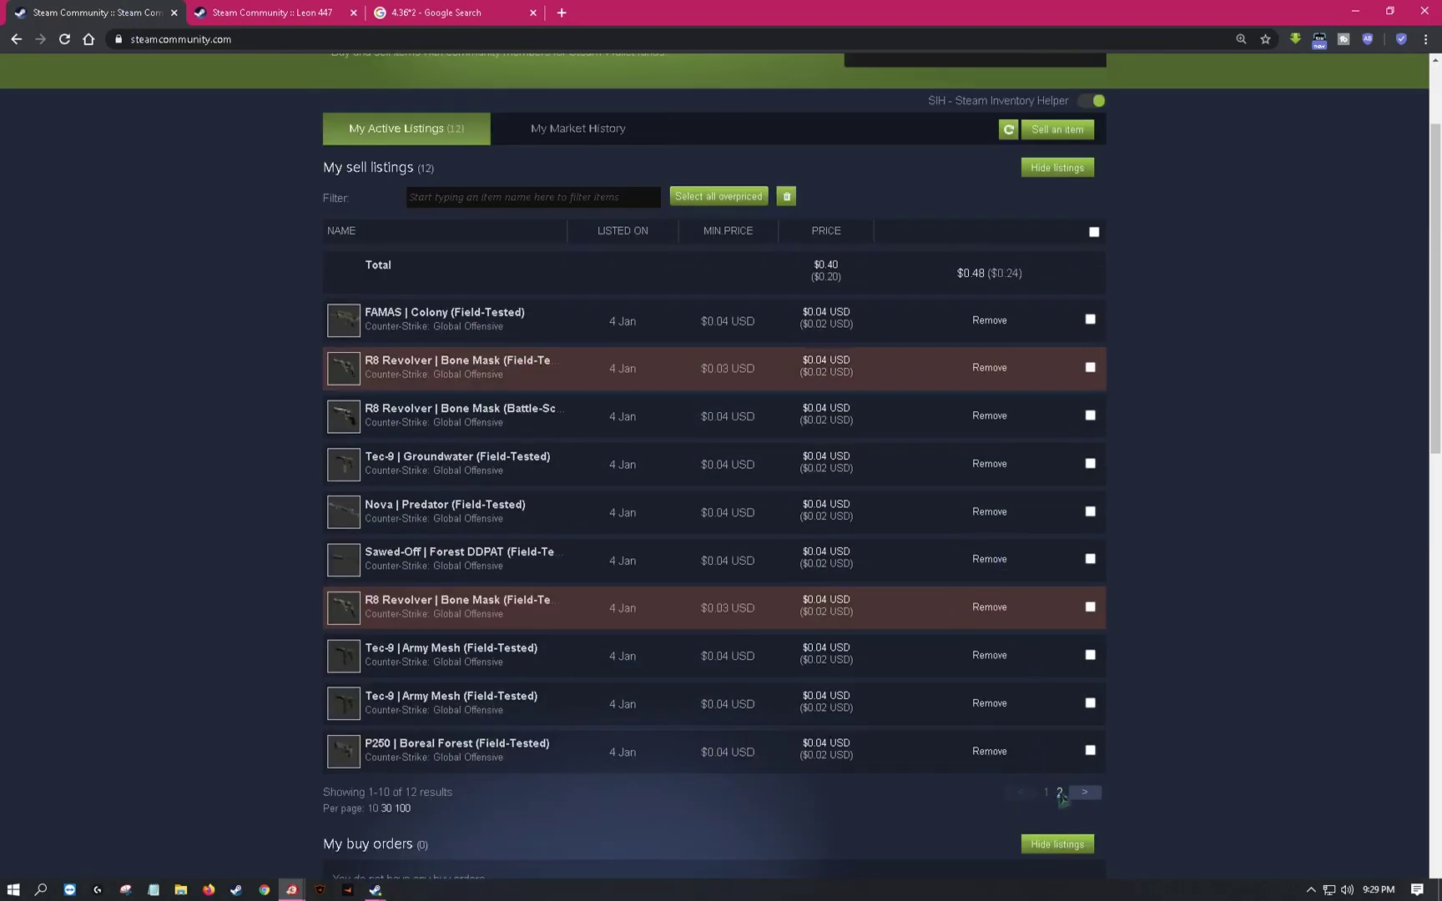
left_click(1084, 792)
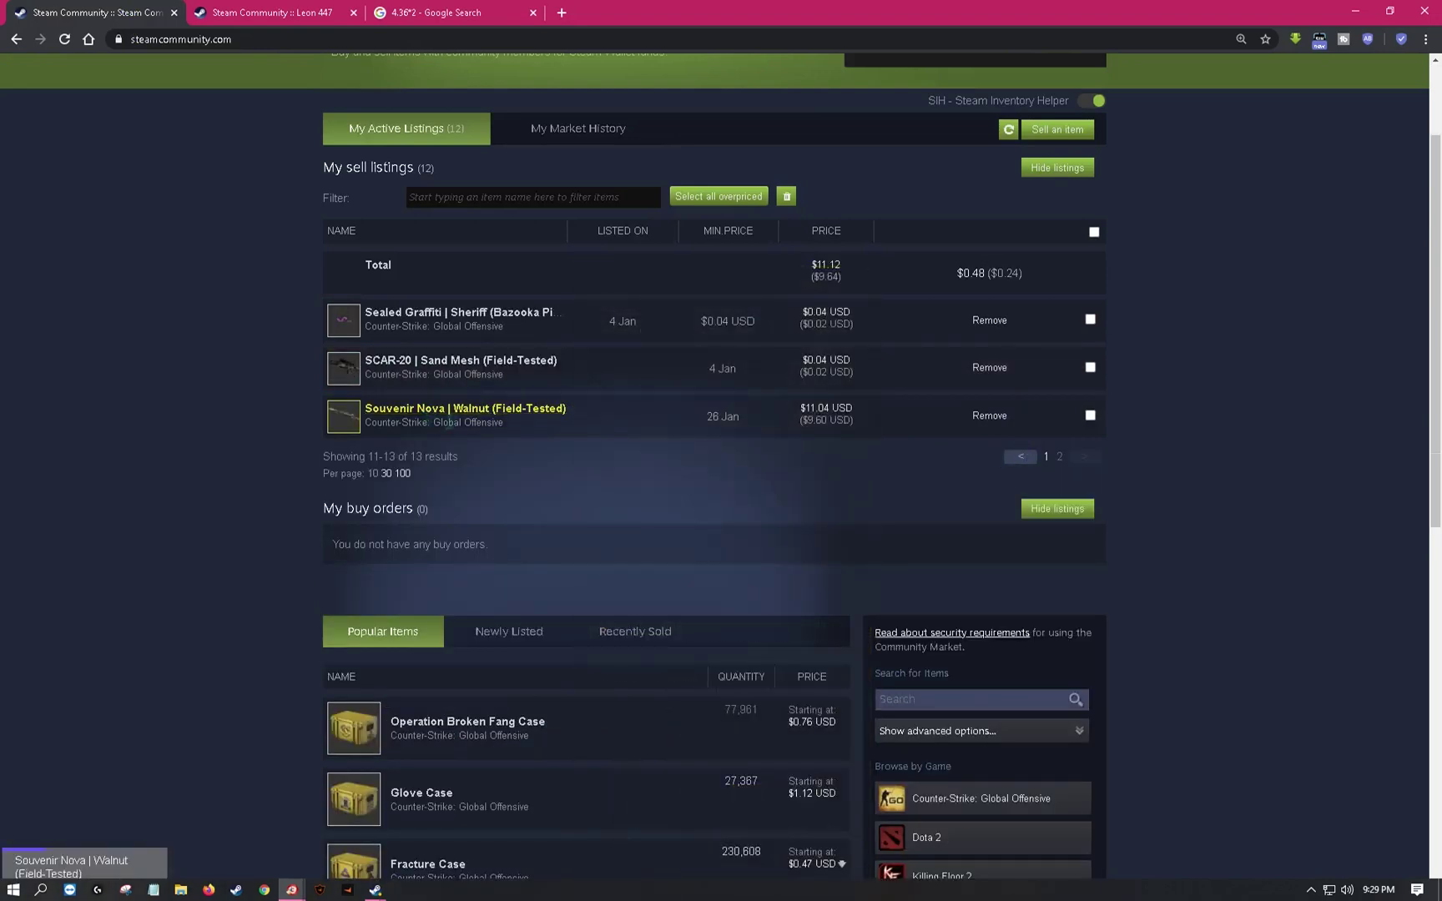
mouse_move(575, 421)
left_mouse_down()
mouse_move(630, 417)
mouse_move(409, 411)
mouse_move(559, 409)
left_mouse_up()
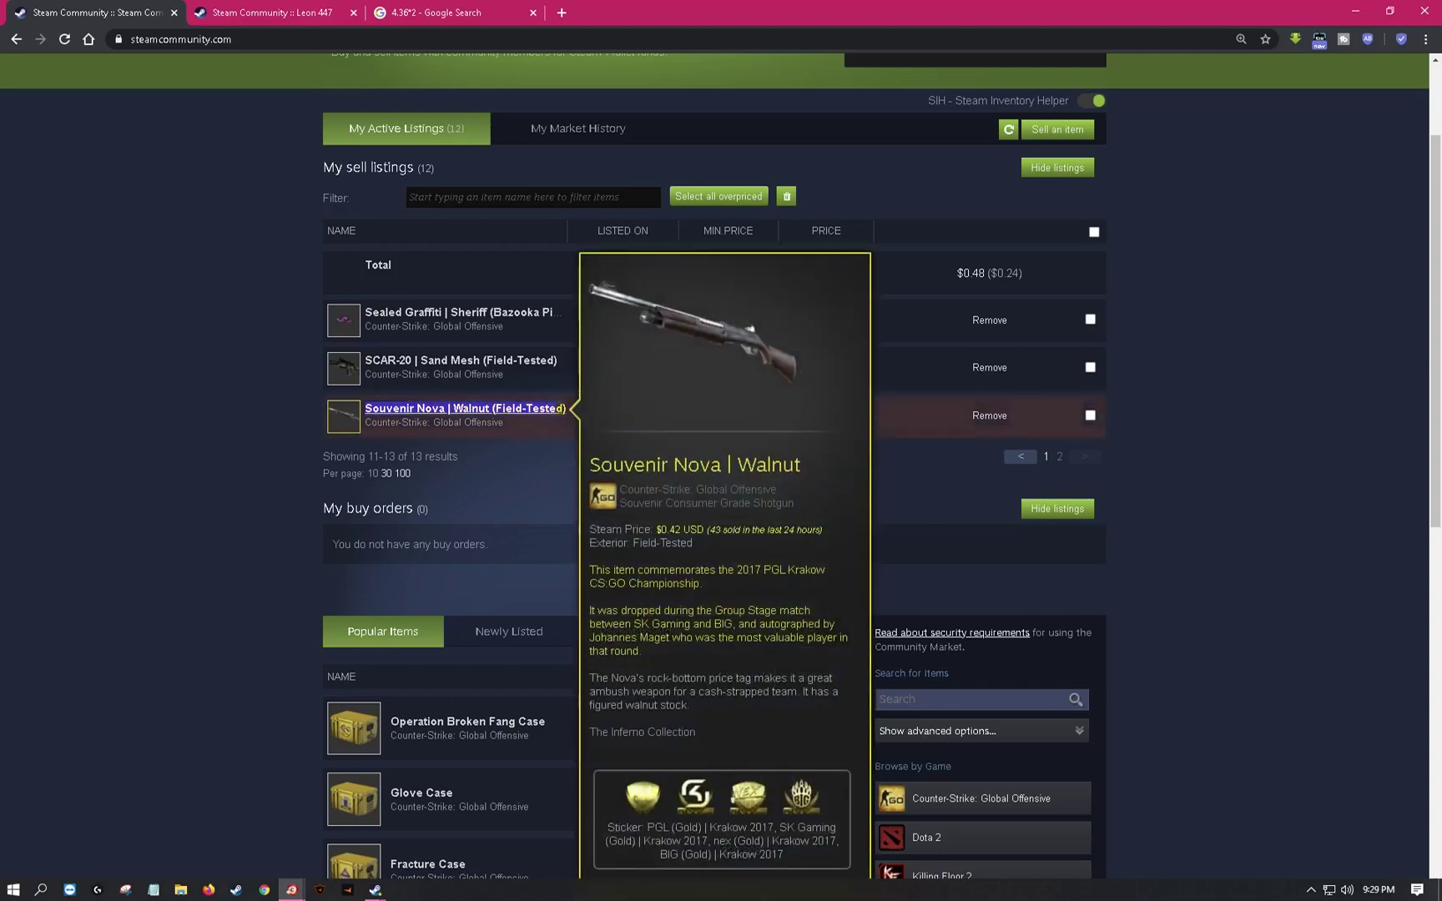
left_click(539, 413)
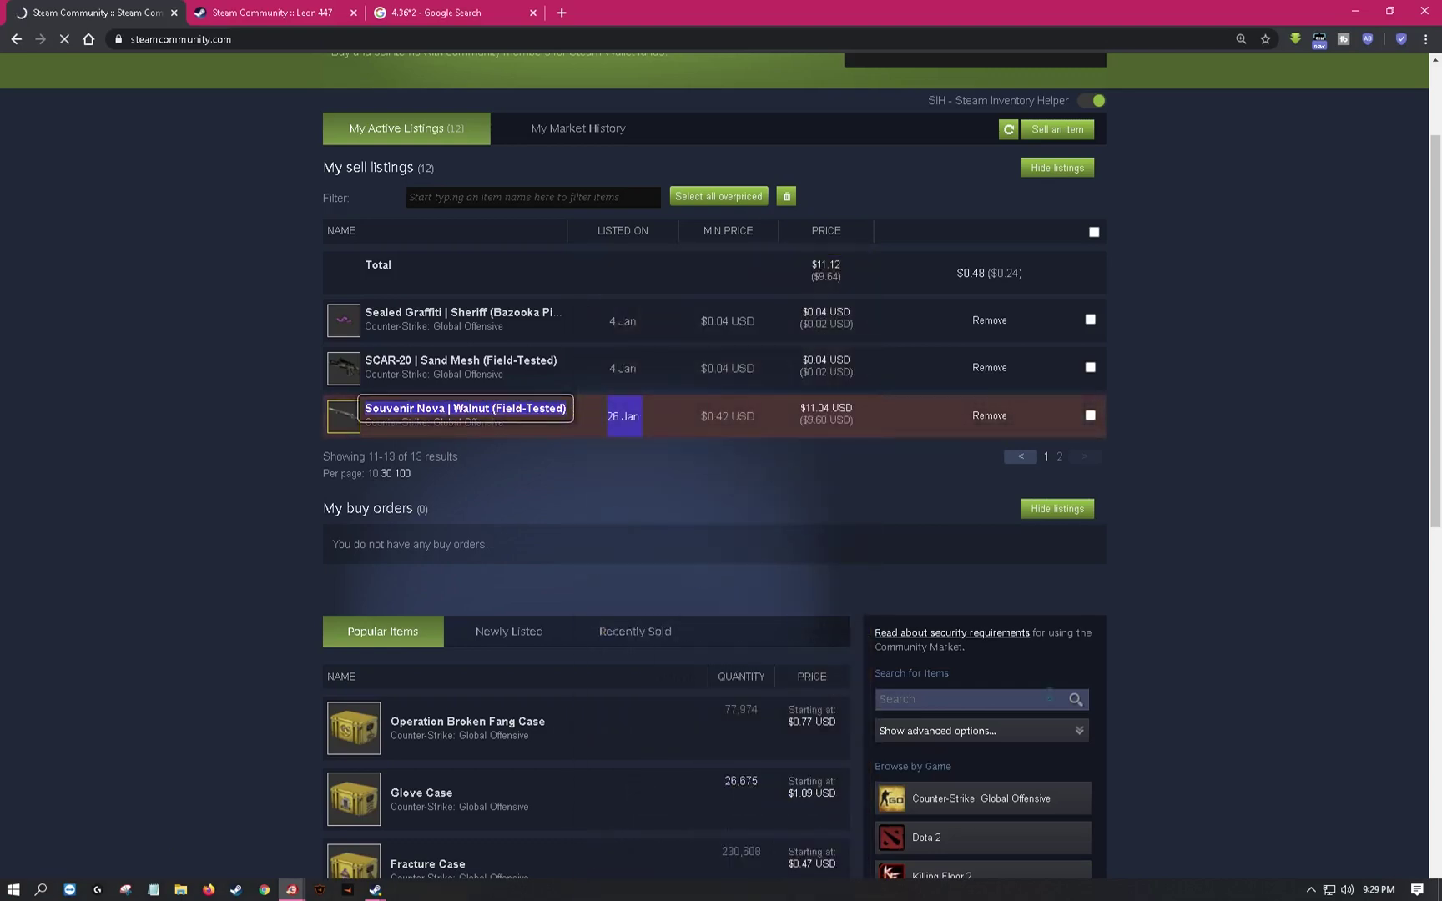
- Select and copy the 'Souvenir Nova | Walnut' title from the listing page
scroll(1043, 685, "down", 5)
scroll(885, 595, "up", 4)
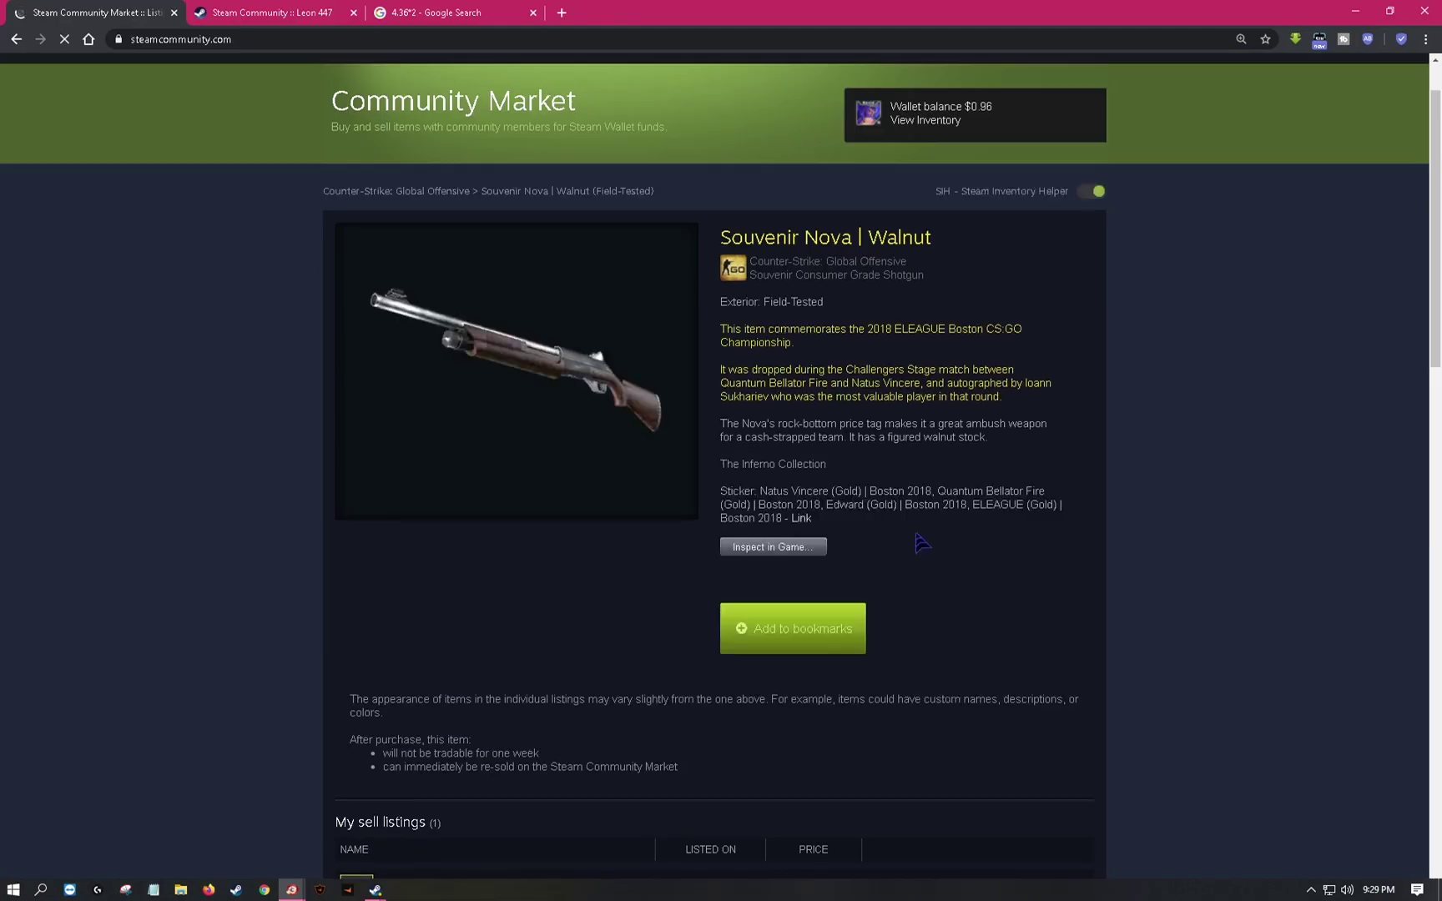
scroll(927, 751, "down", 15)
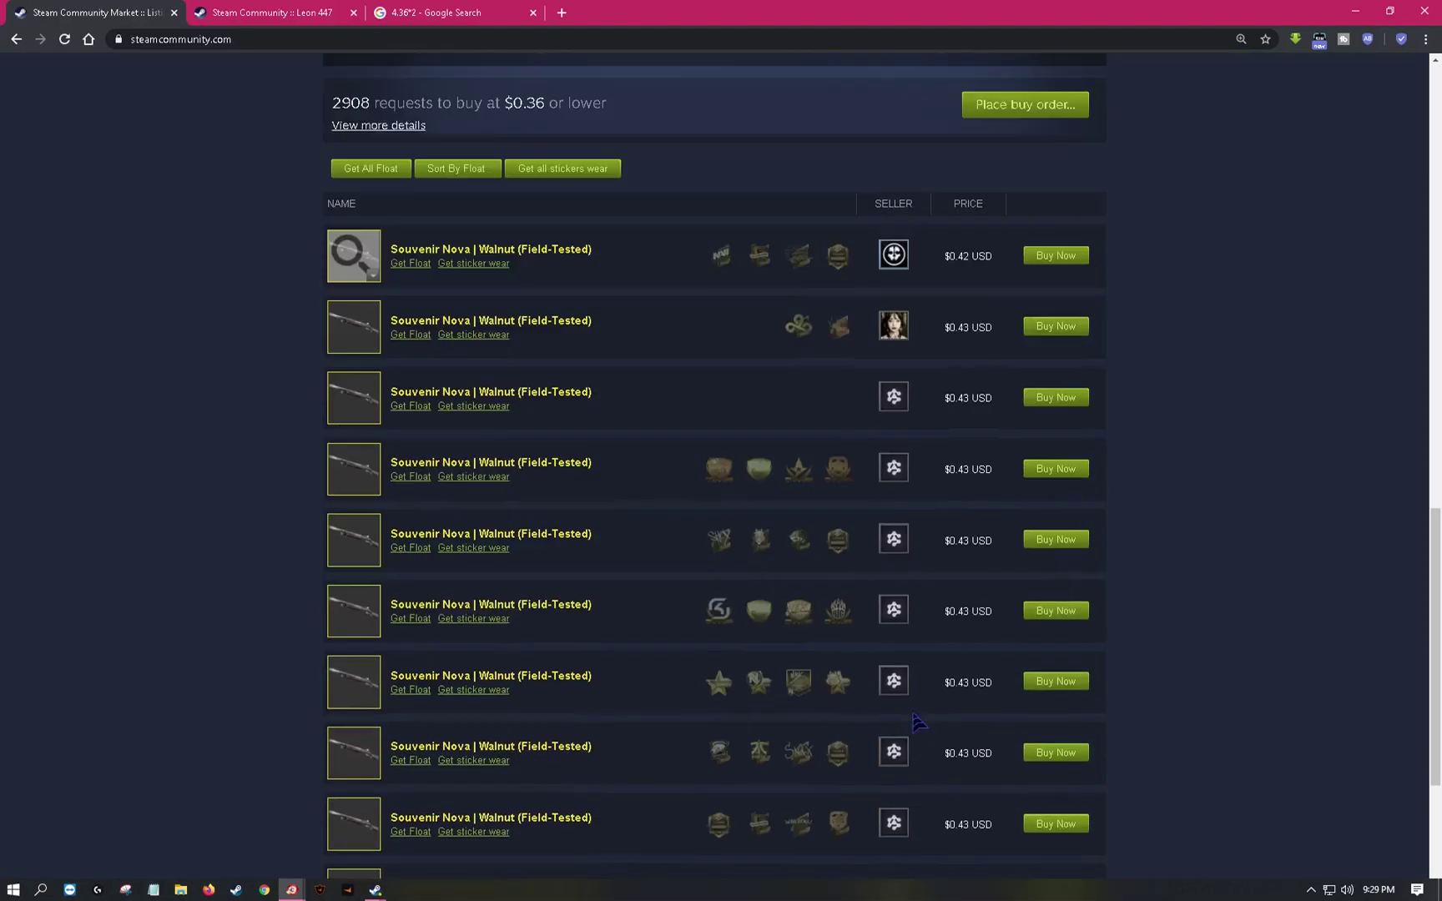
scroll(918, 722, "up", 15)
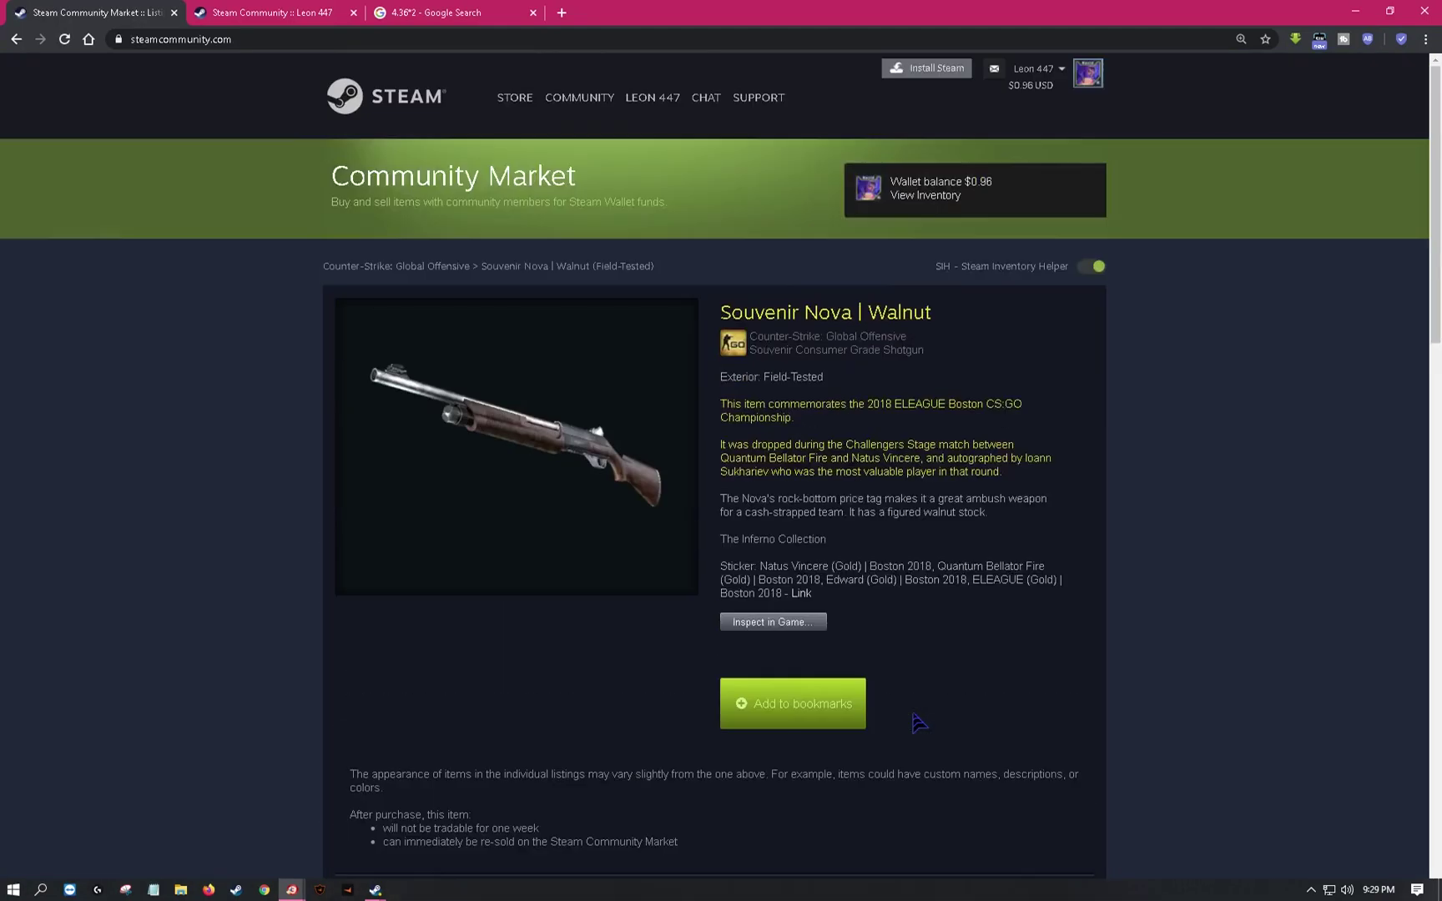
left_click_drag(939, 314, 731, 314)
left_click(731, 314)
mouse_move(931, 313)
left_mouse_down()
mouse_move(887, 314)
mouse_move(951, 326)
mouse_move(721, 313)
left_mouse_up()
right_click(722, 314)
left_click(747, 323)
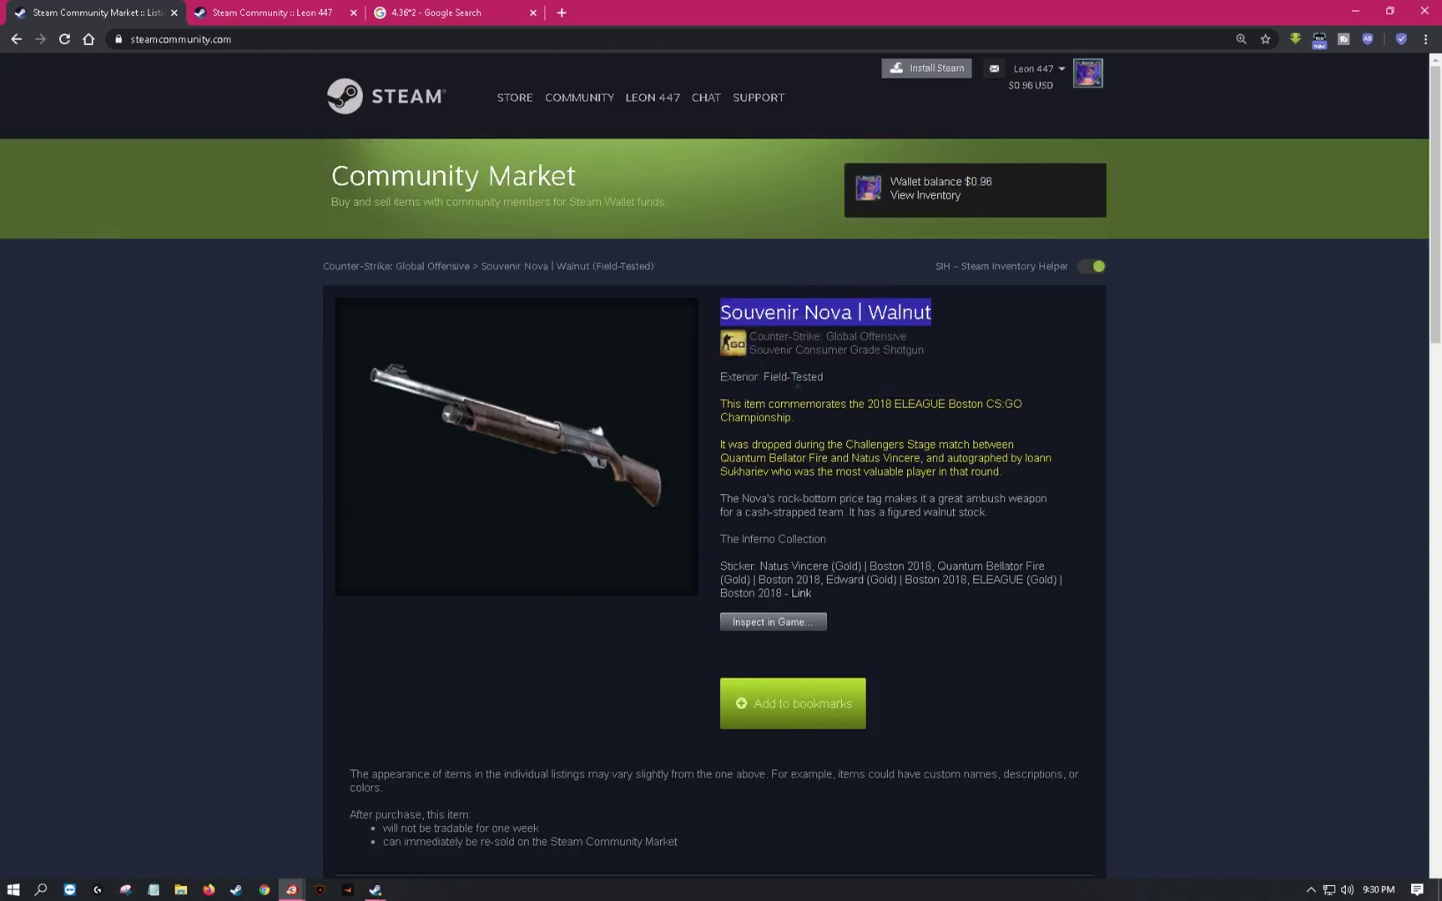
- Clear the selection and switch to the Steam desktop client showing the profile
left_click_drag(761, 378, 830, 382)
left_click(830, 382)
scroll(516, 780, "down", 5)
mouse_move(376, 890)
left_click(375, 839)
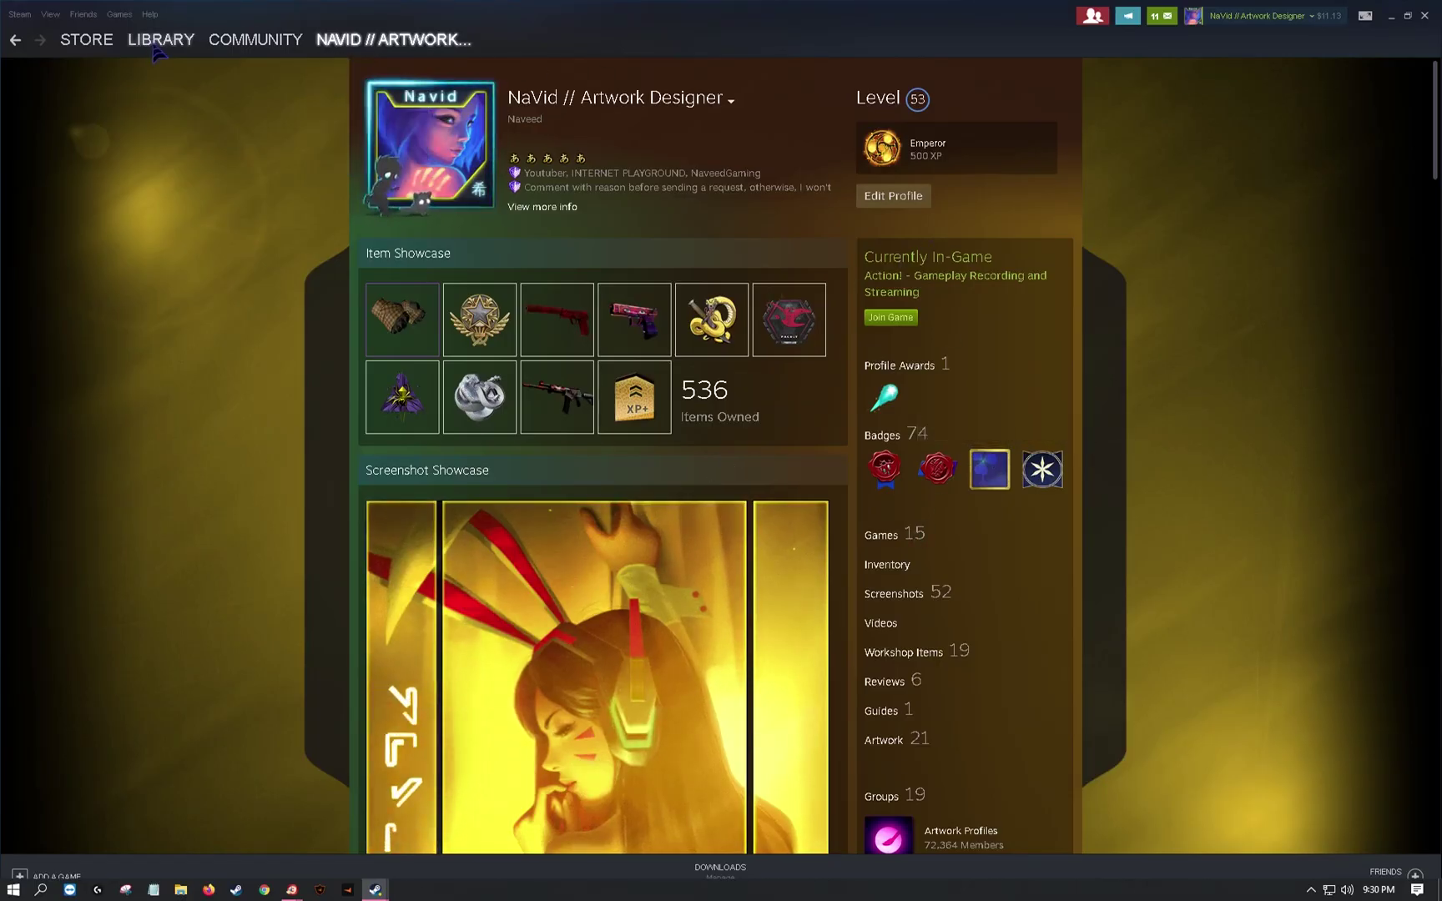
- Open the client's Community Market, filter to Counter-Strike: Global Offensive, and search 'Souvenir Nova | Walnut'
mouse_move(152, 48)
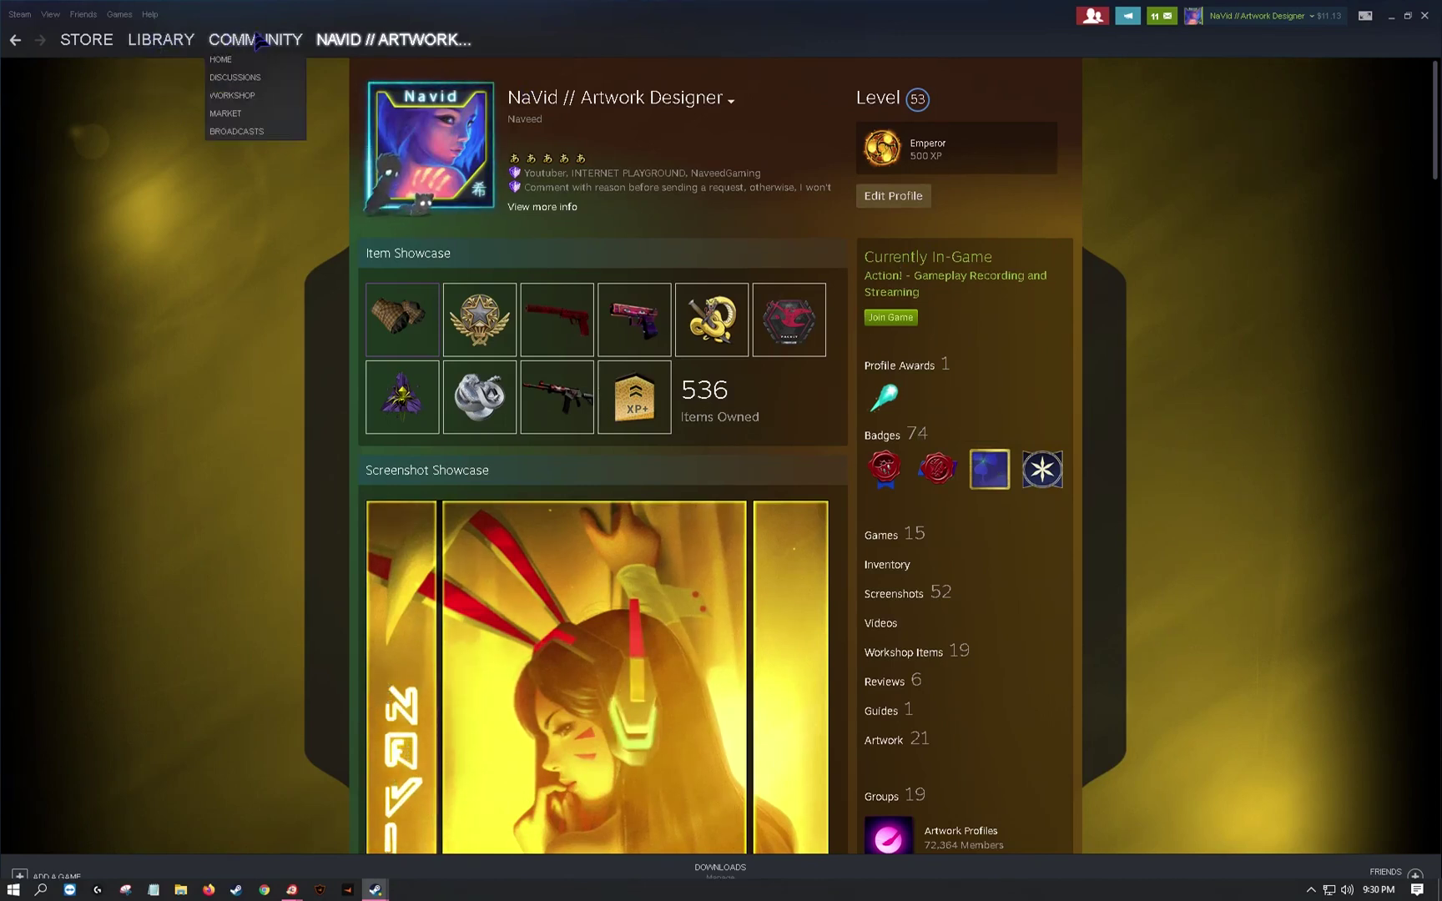
mouse_move(379, 44)
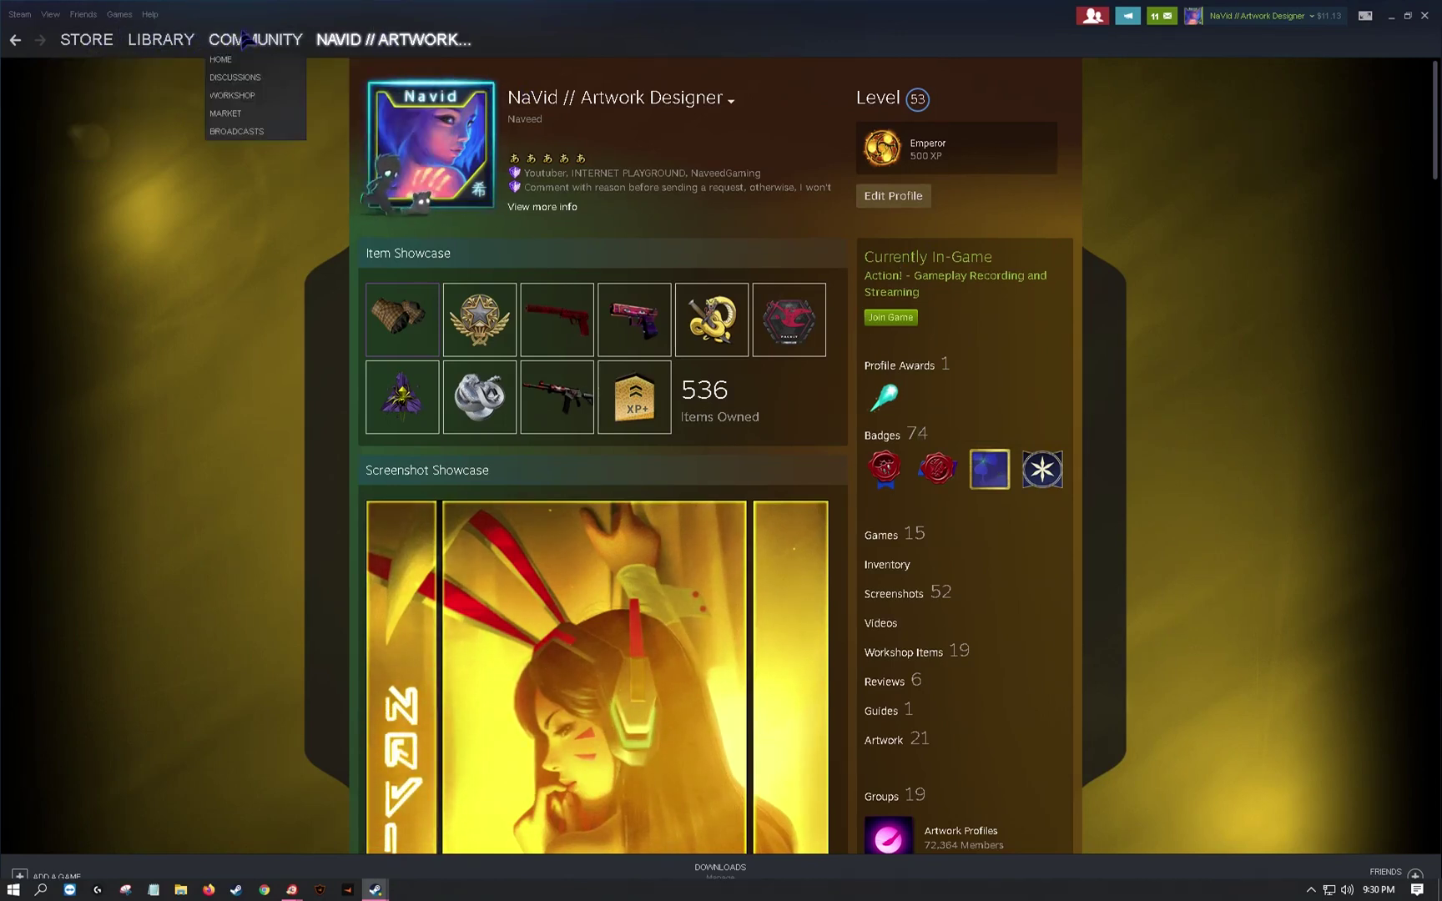
left_click(274, 129)
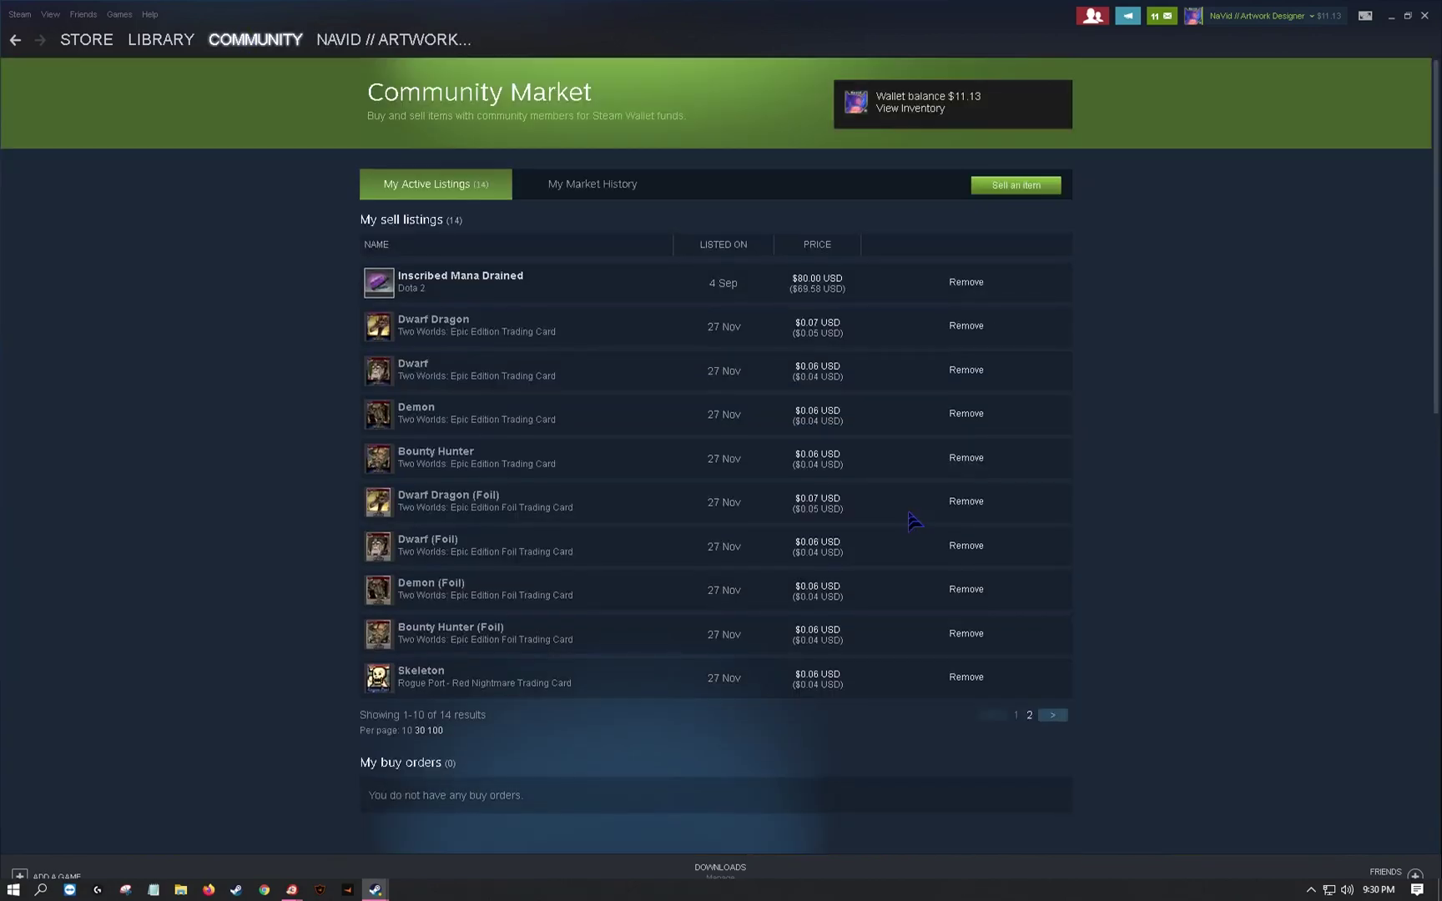
scroll(1249, 432, "down", 7)
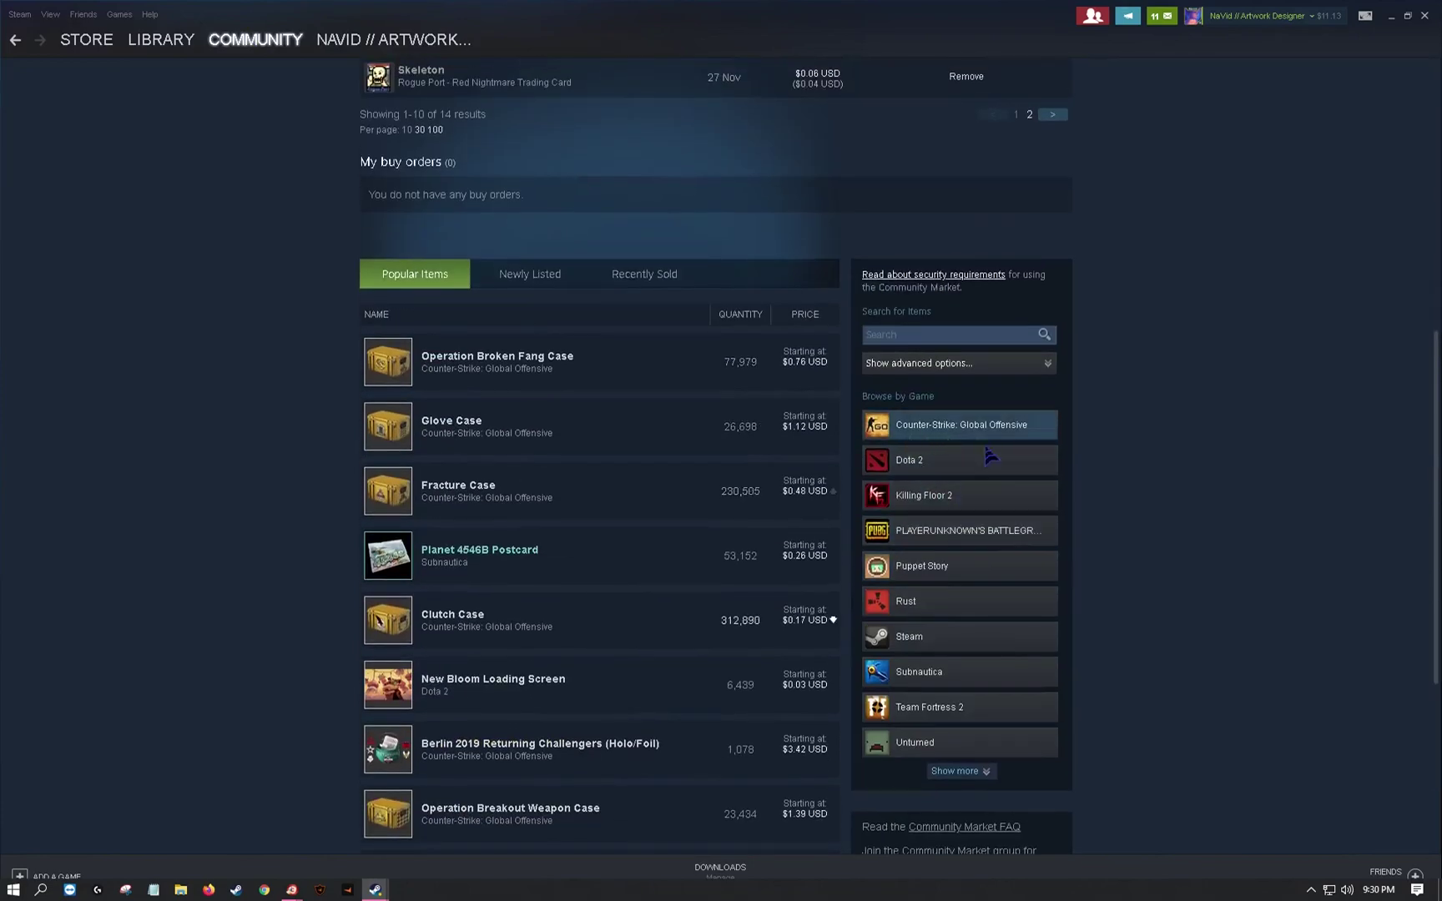
left_click(933, 436)
left_click(926, 243)
type("Souvenir Nova | Walnut")
left_click(1043, 244)
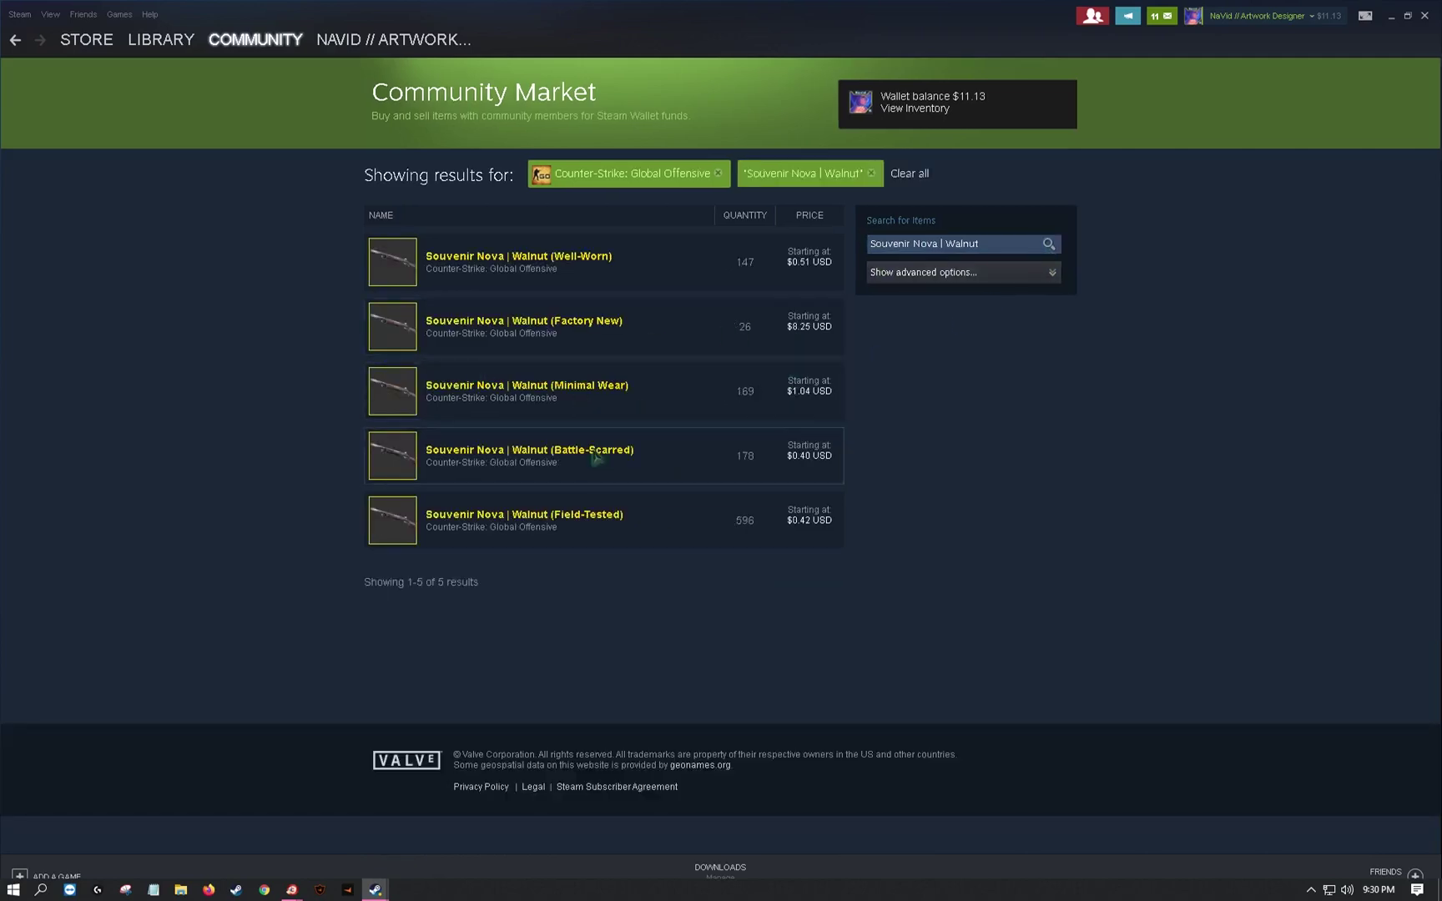
- Open the Field-Tested listings and jump ahead to pages 6 and then 55
left_click(583, 531)
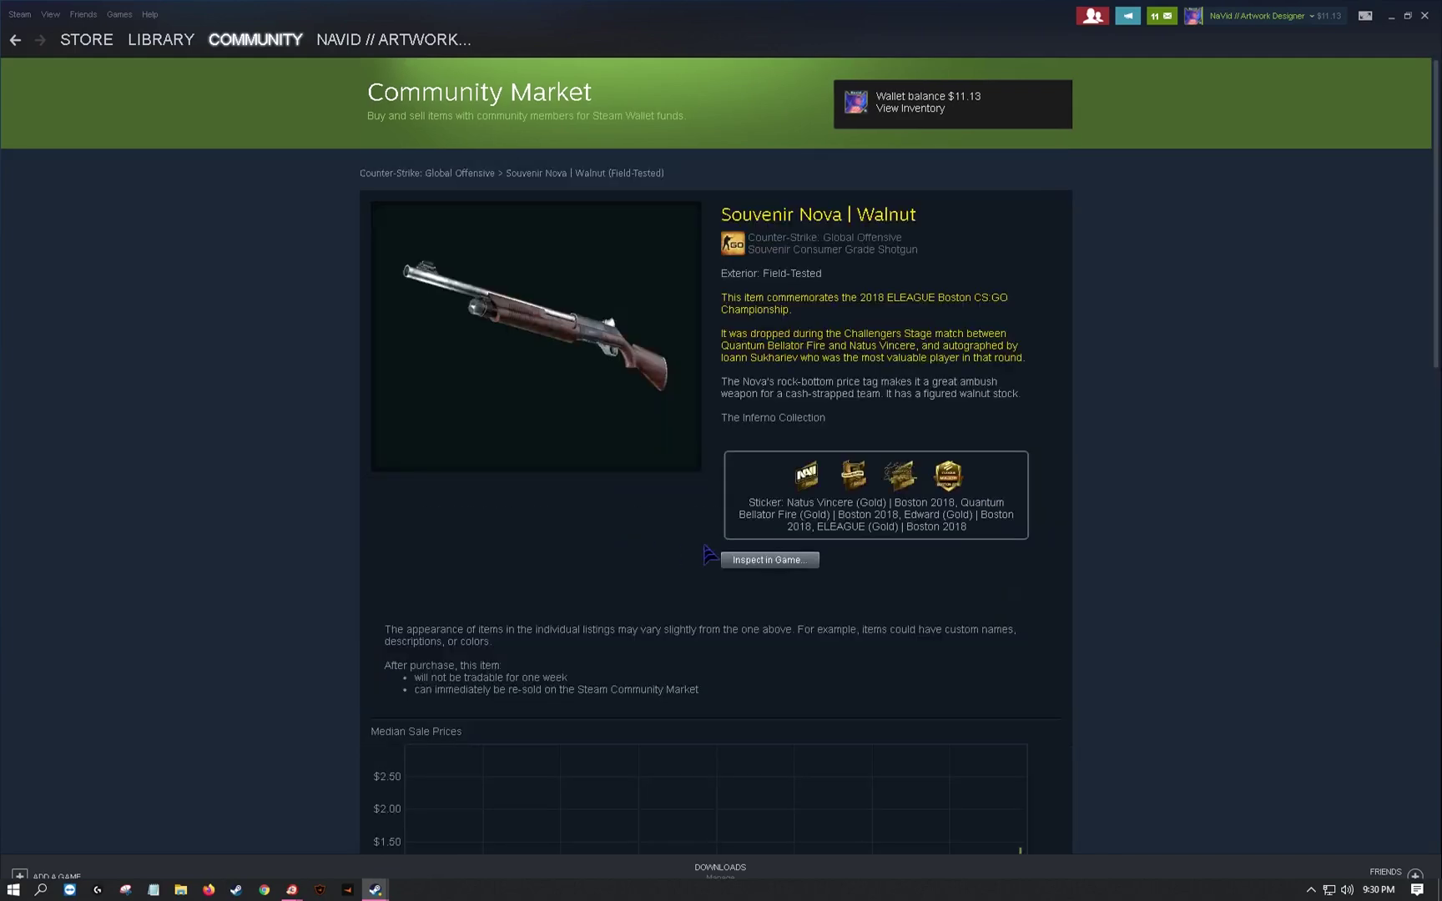
scroll(805, 627, "down", 15)
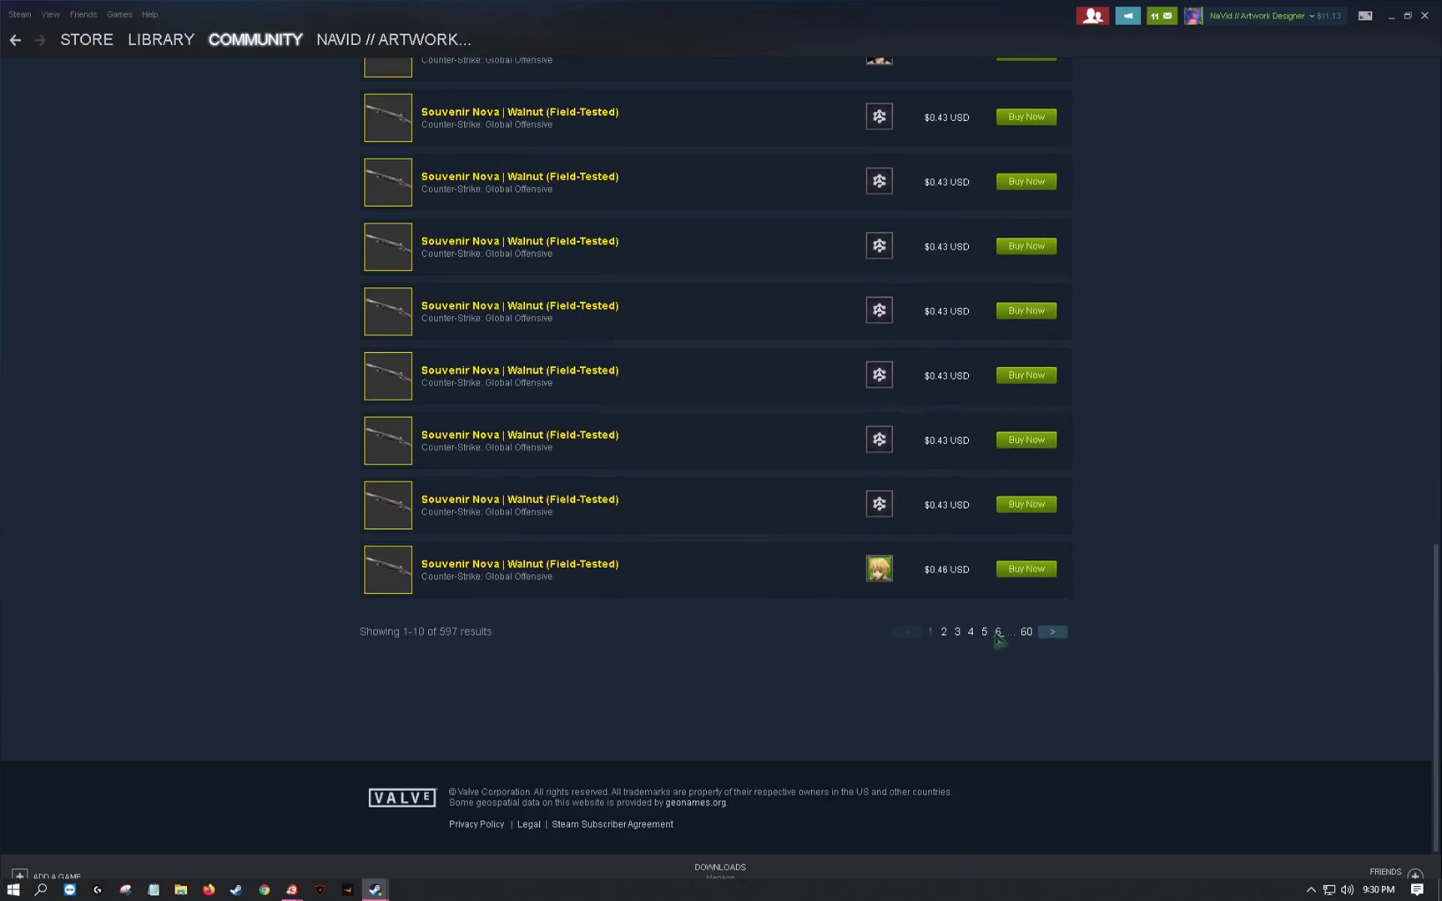
left_click(999, 635)
scroll(1010, 751, "down", 2)
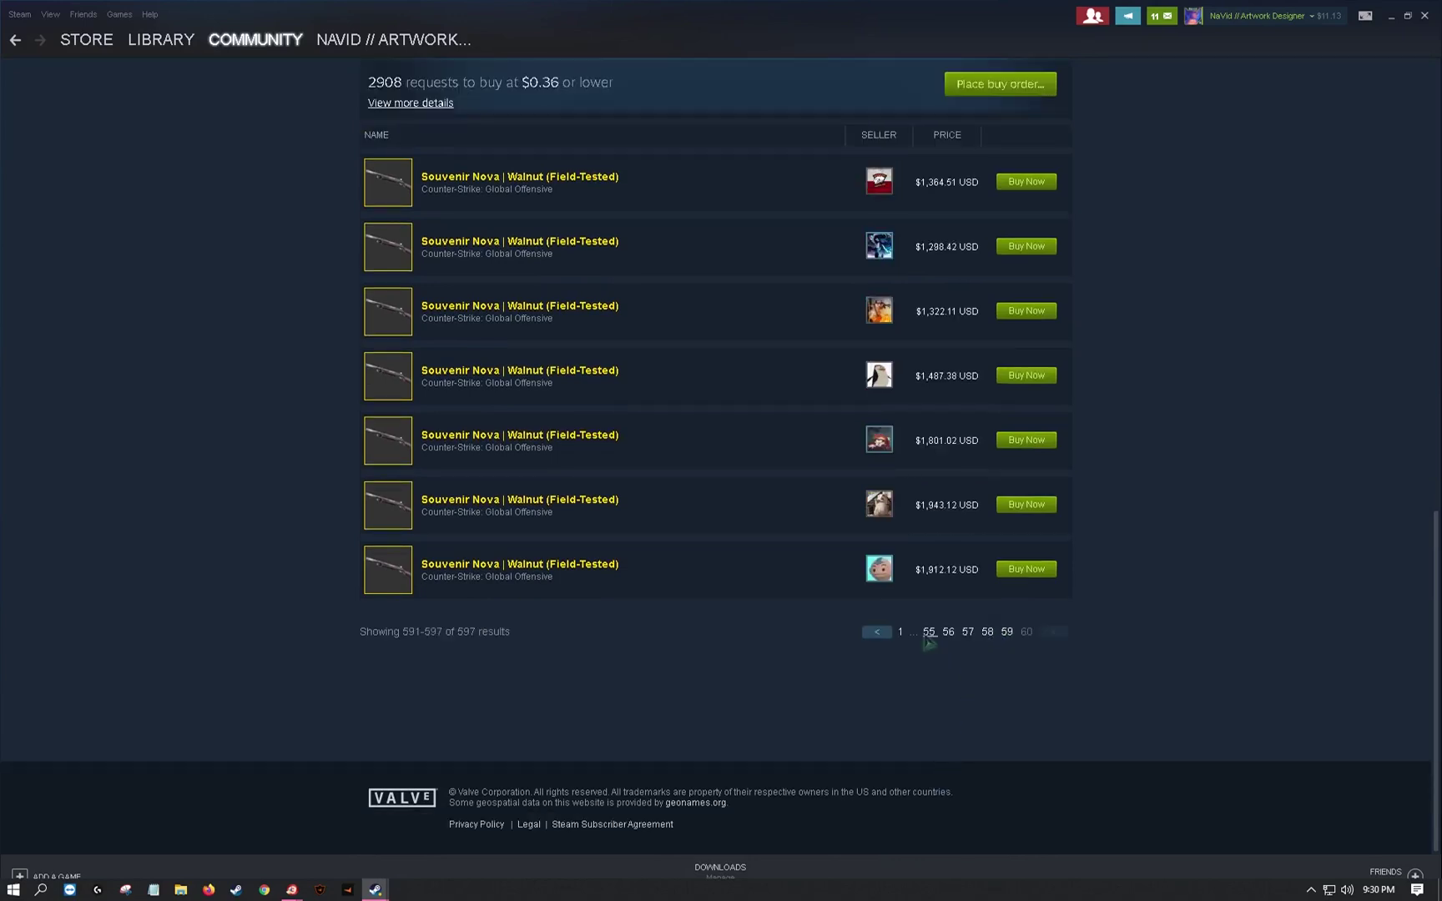
left_click(929, 632)
scroll(922, 641, "down", 3)
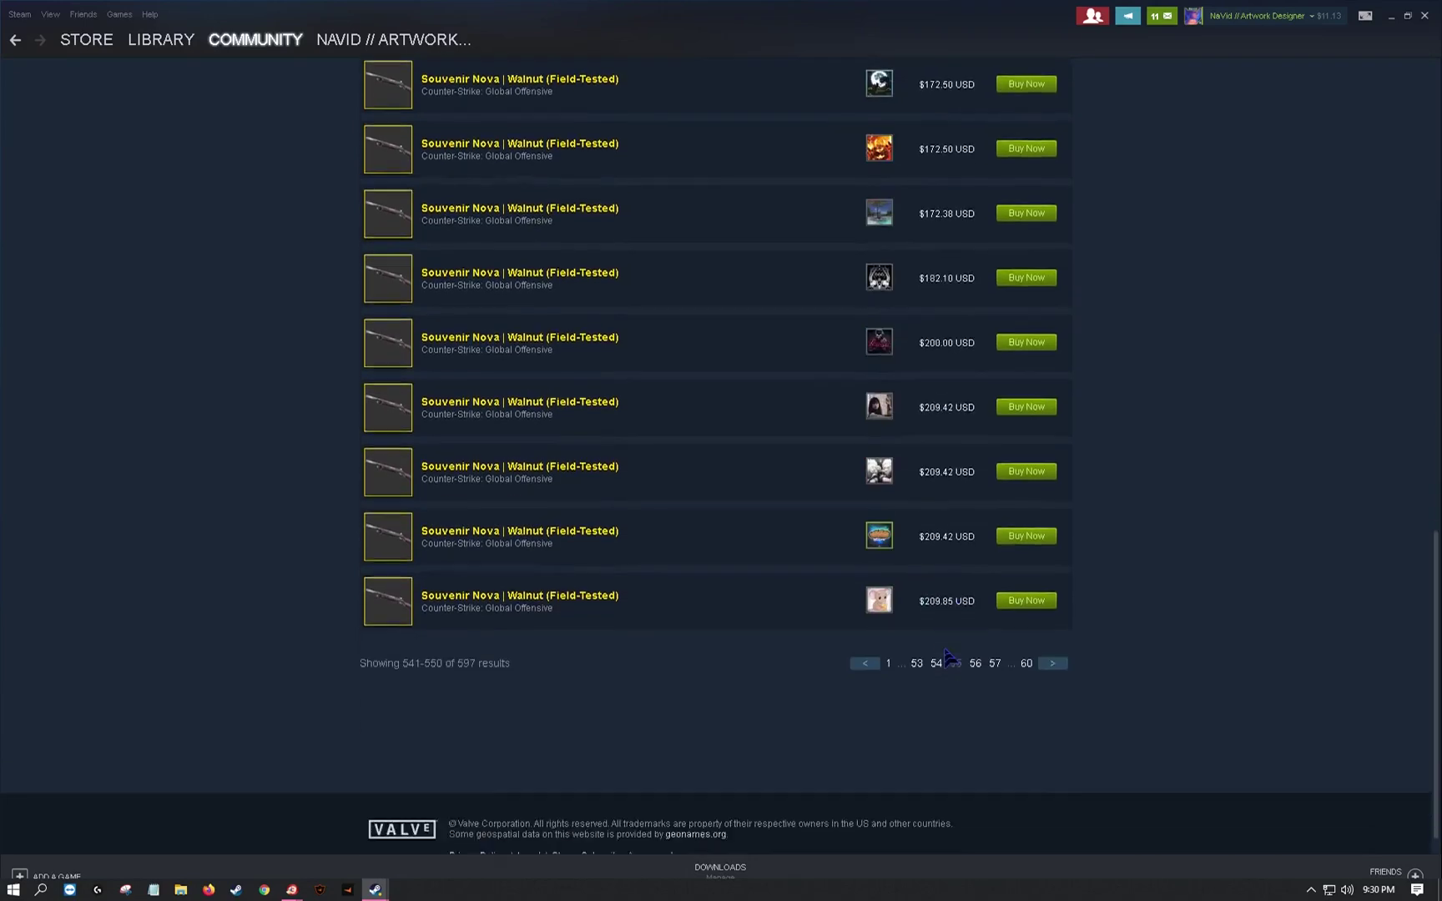
- Page back from 53 to 33, then forward to page 34 showing the $11.04 listing
left_click(918, 636)
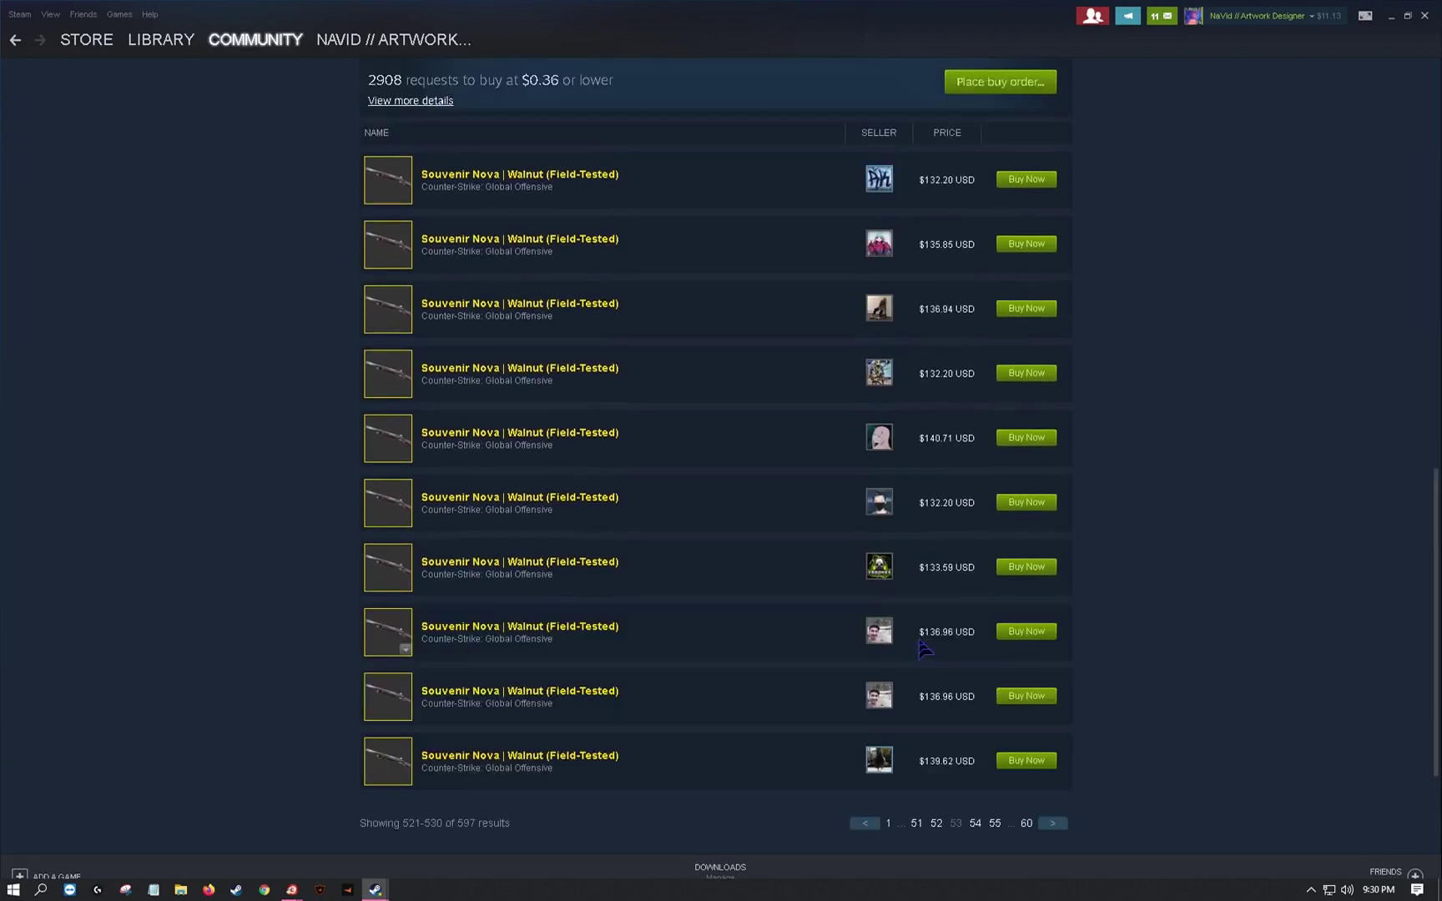
left_click(918, 826)
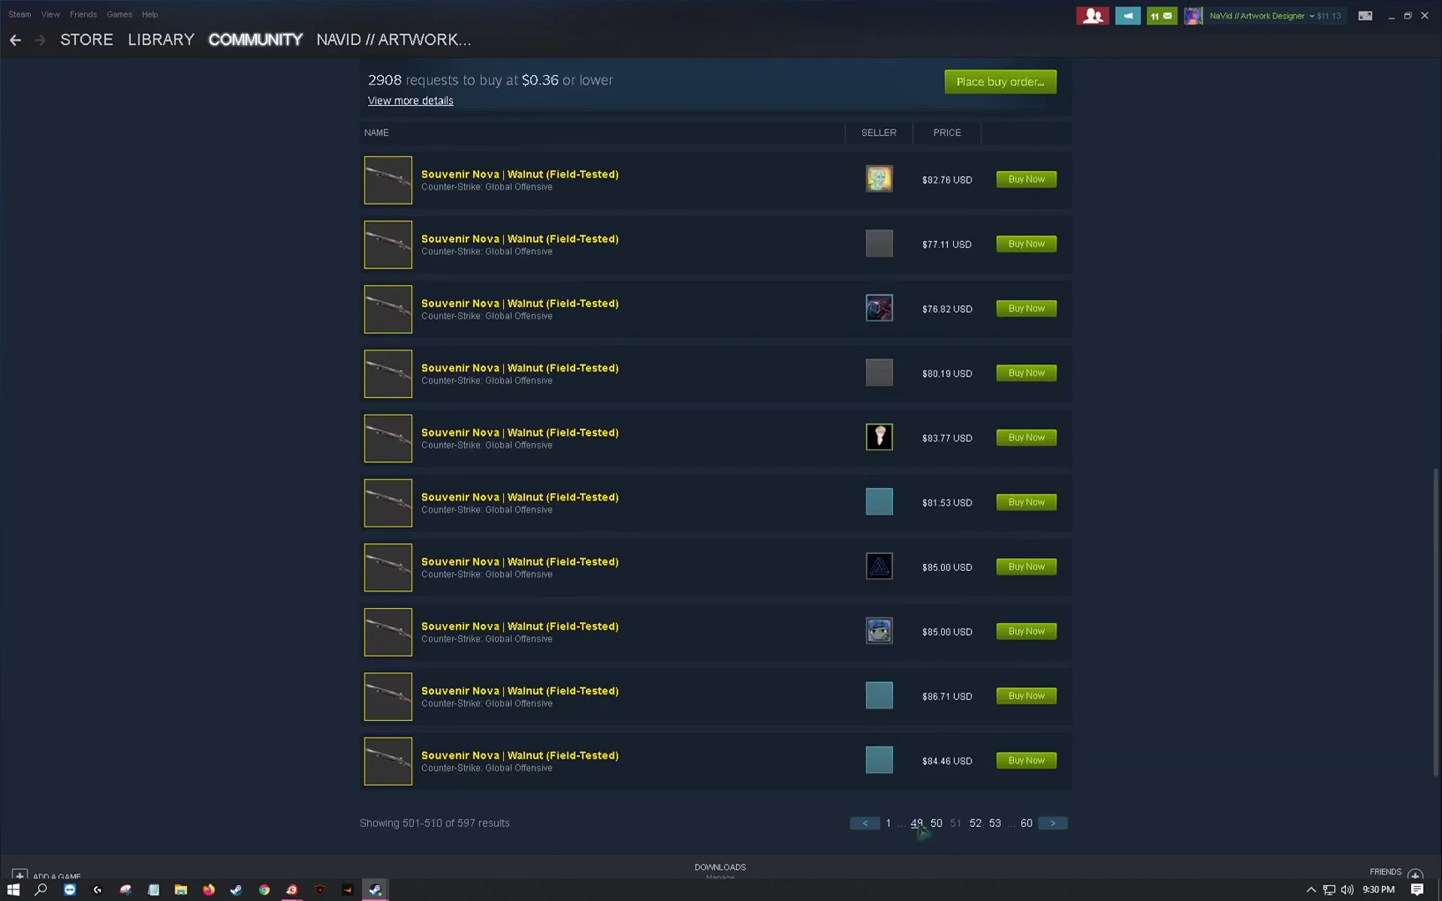
left_click(917, 824)
left_click(917, 824)
left_click(917, 824)
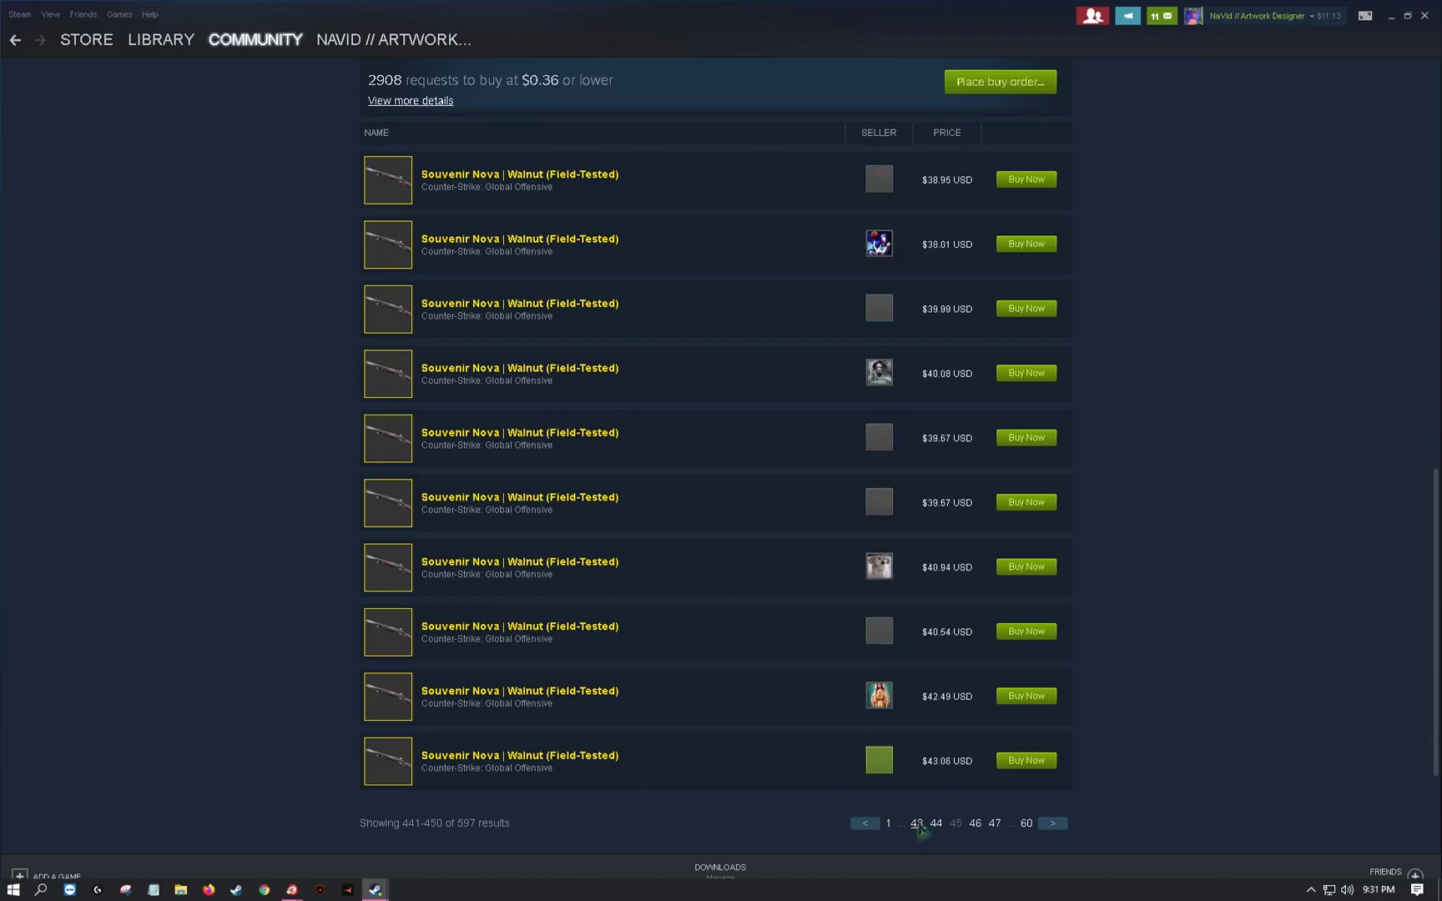
left_click(917, 824)
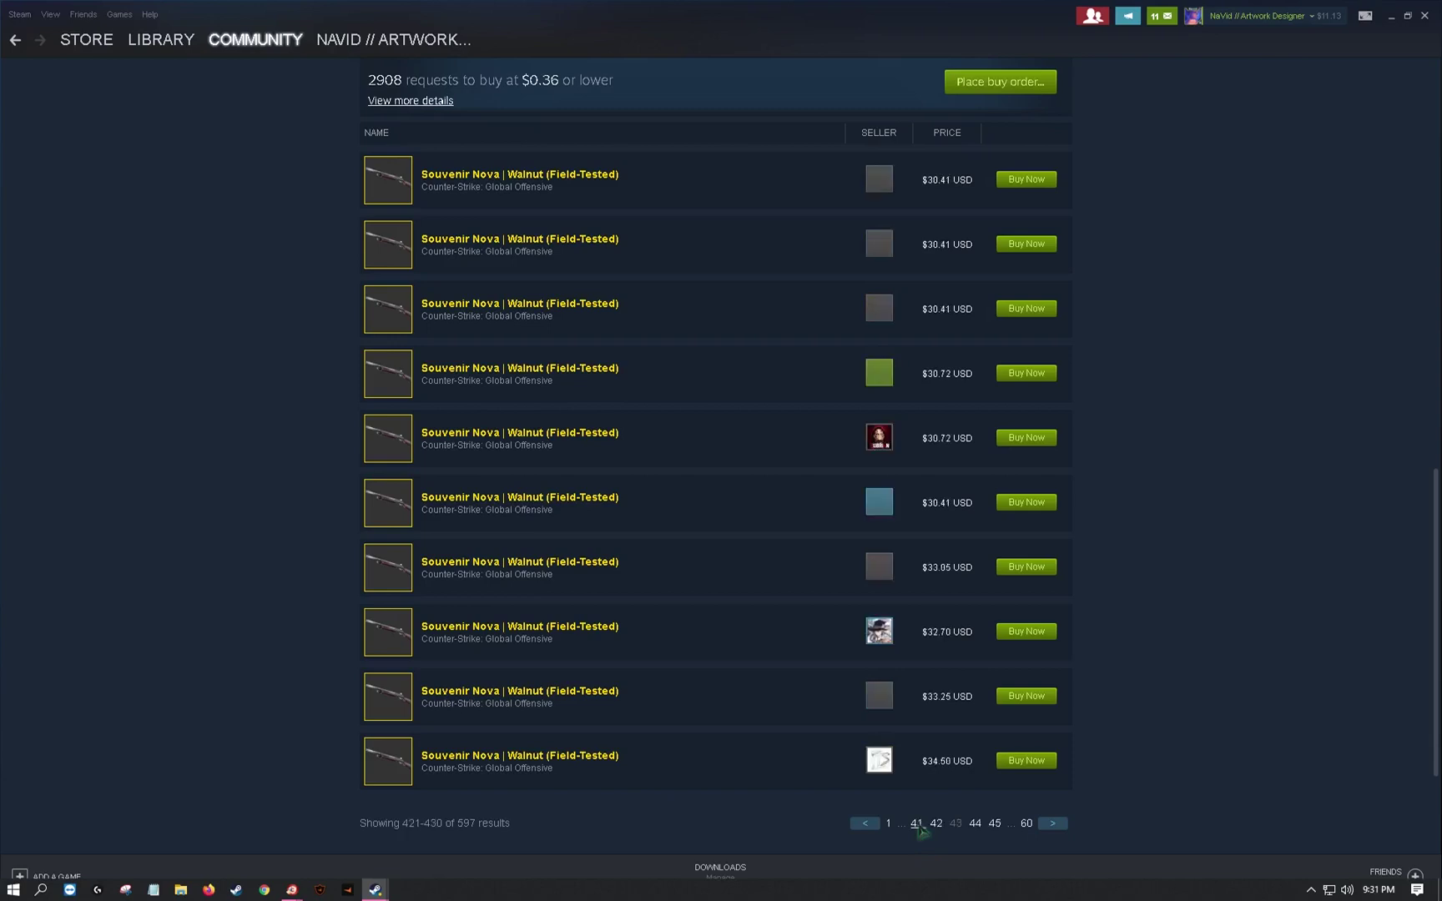
left_click(917, 825)
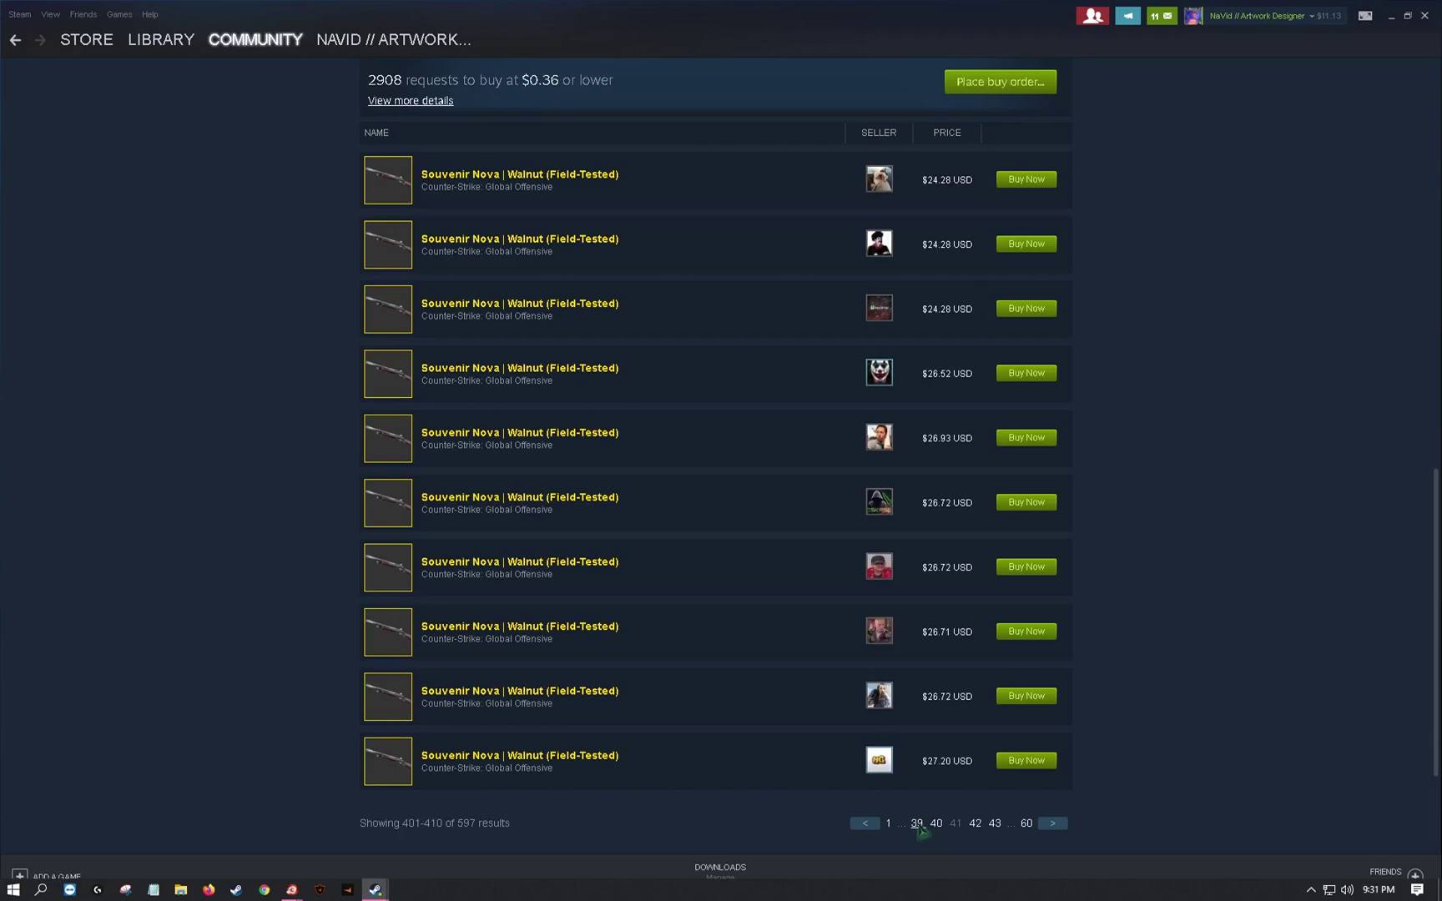
left_click(917, 825)
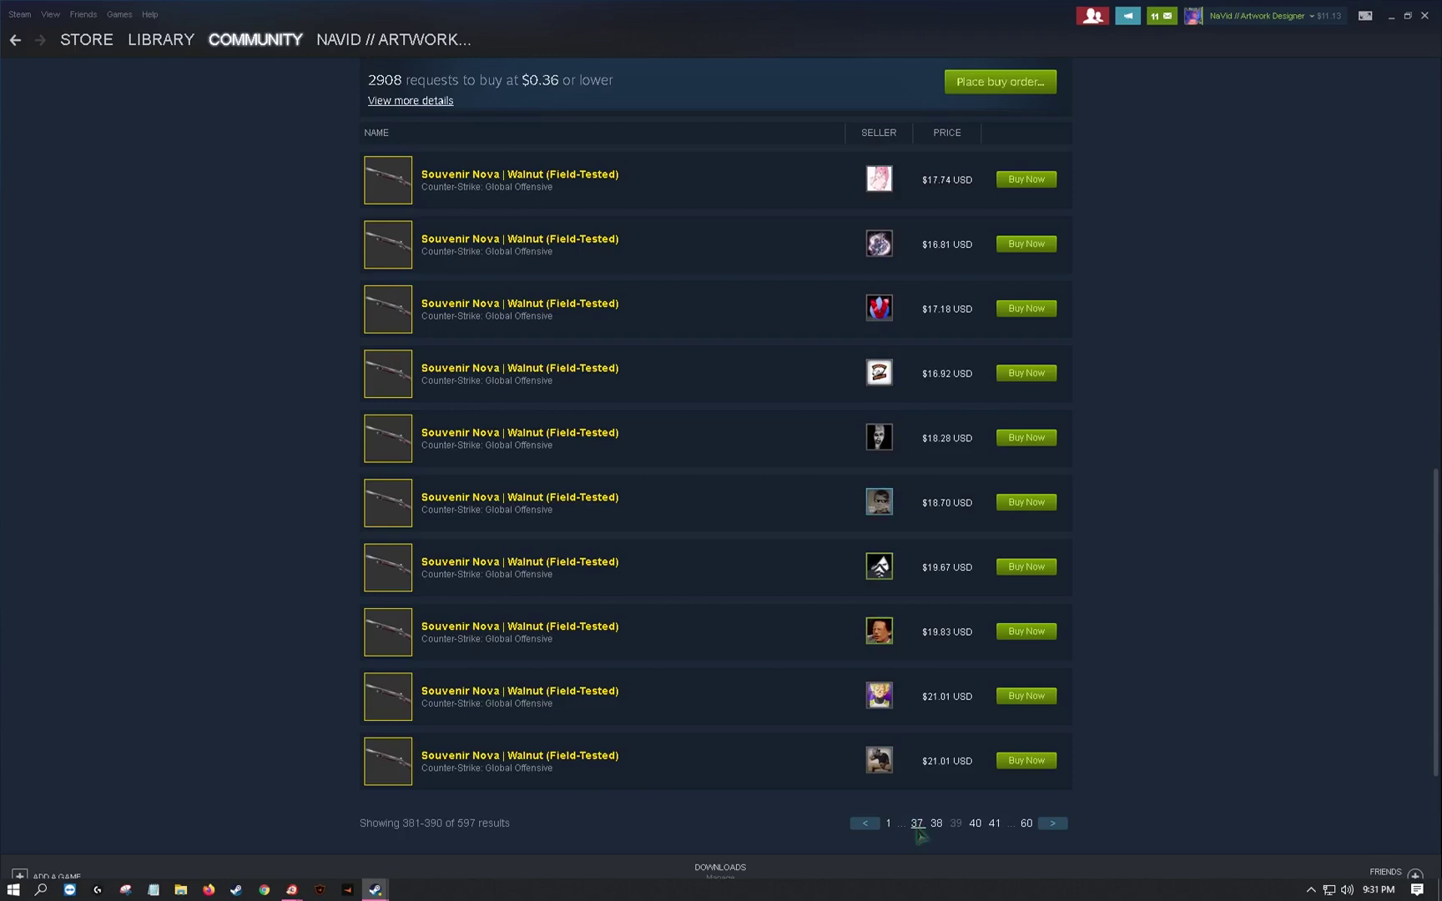
left_click(917, 826)
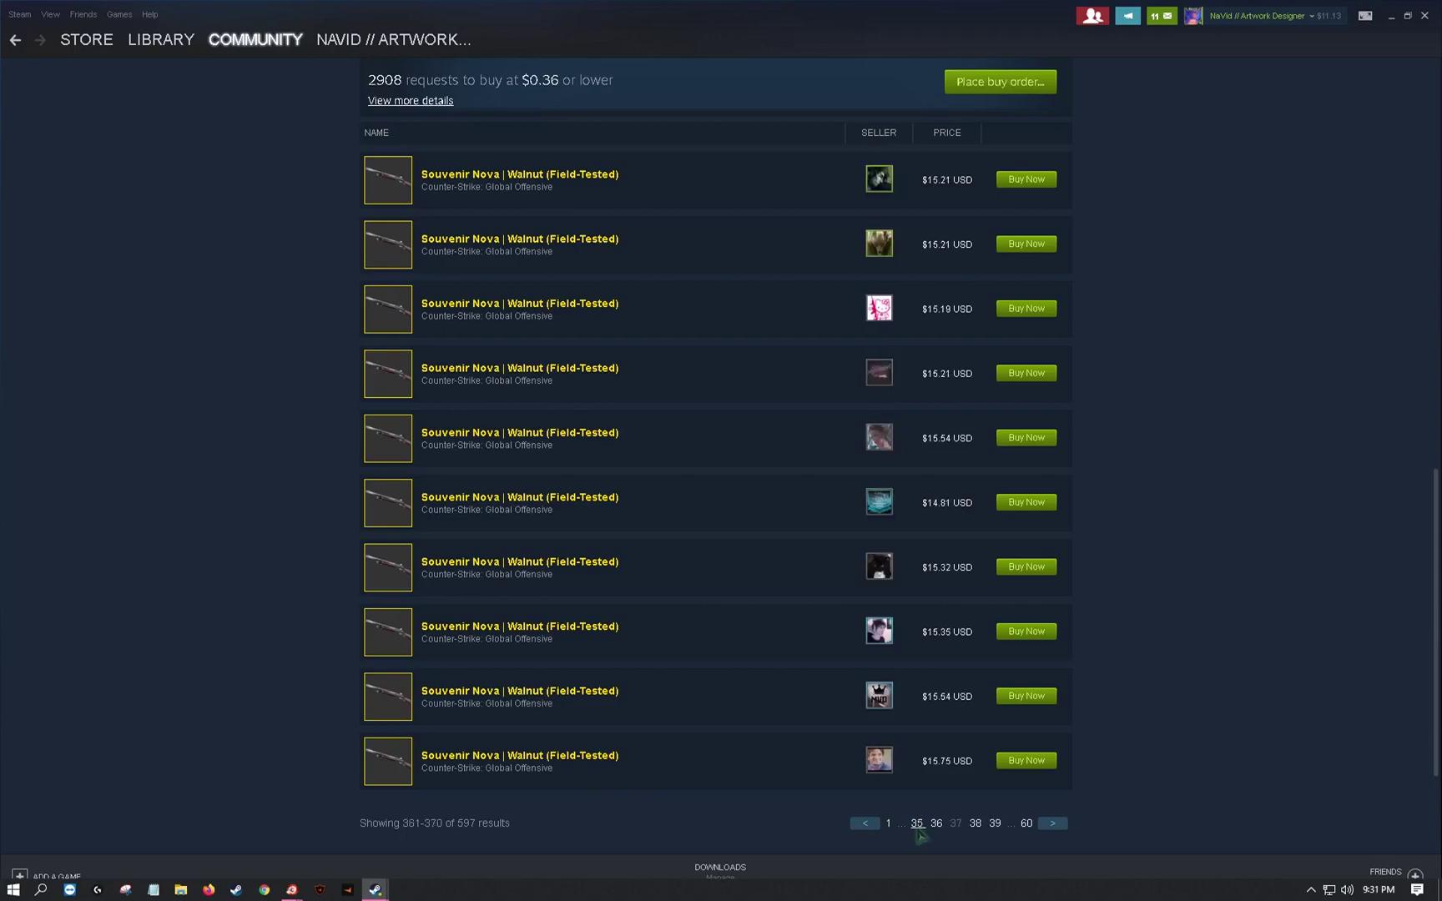
left_click(917, 826)
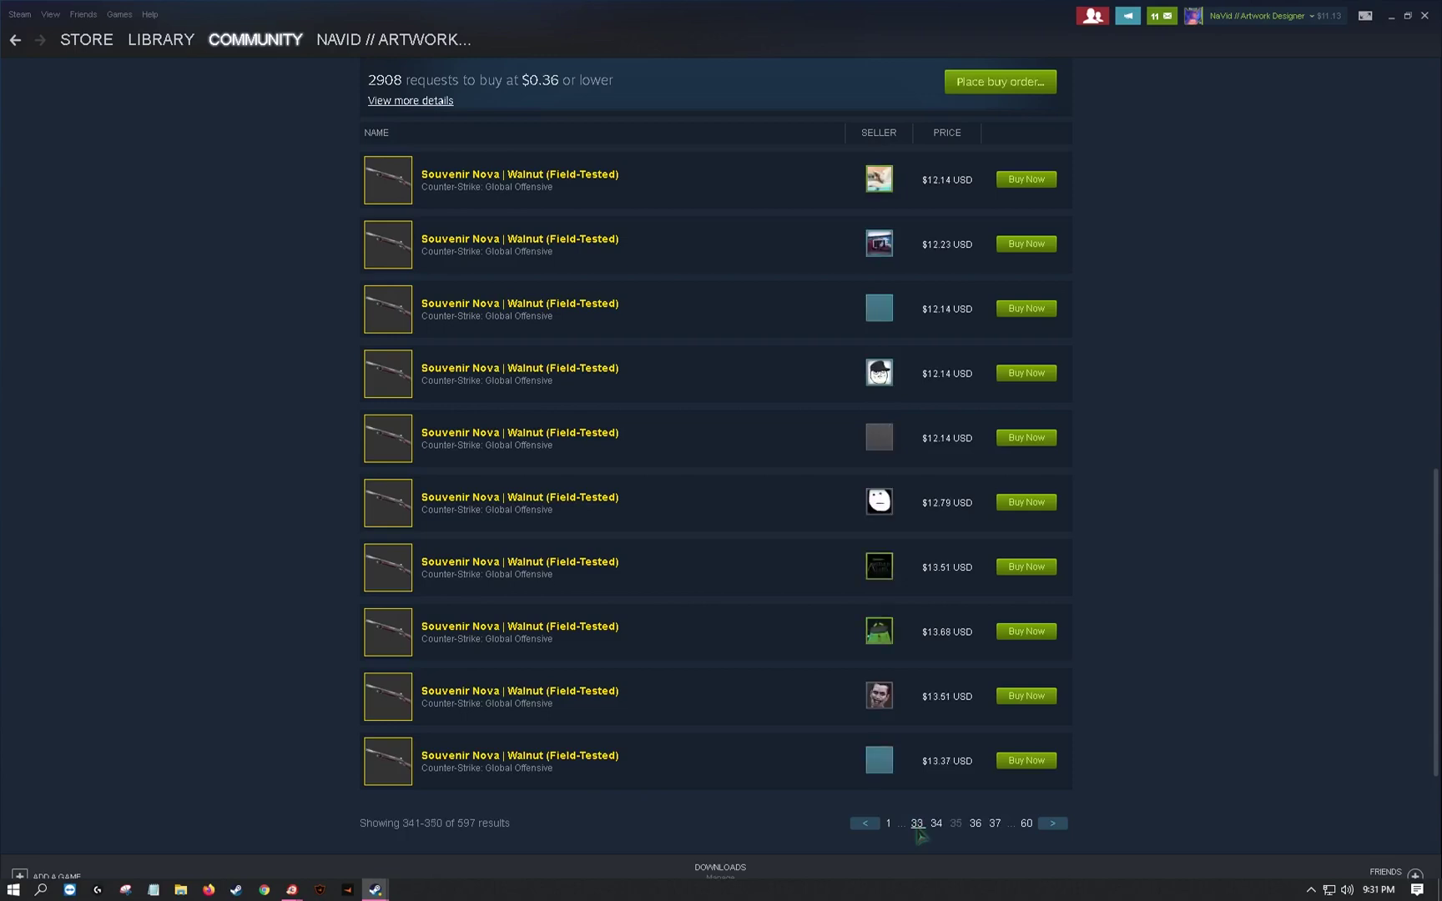
left_click(917, 825)
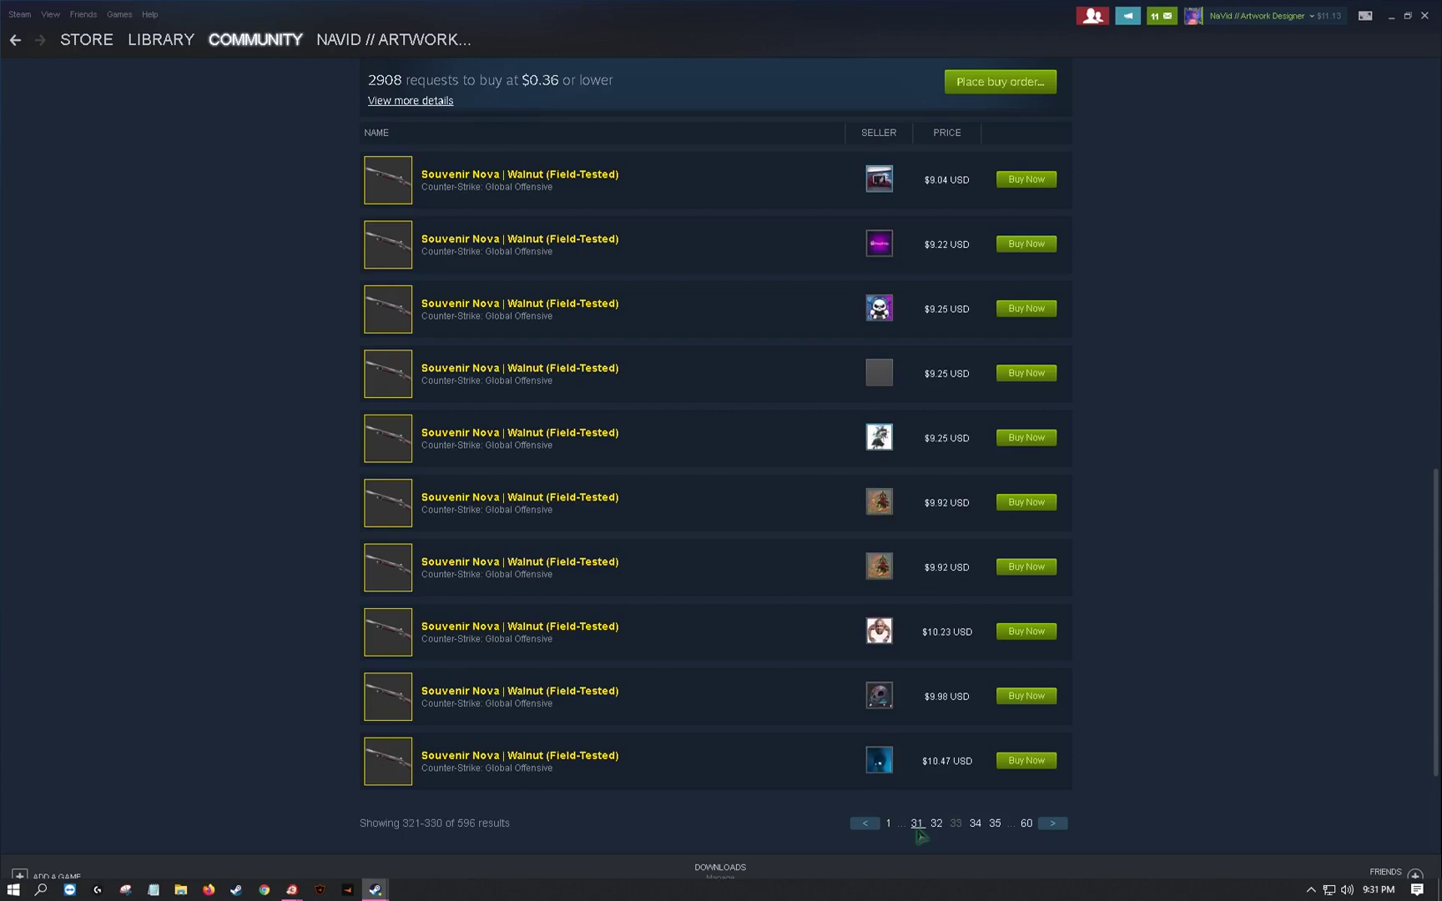
left_click(1053, 826)
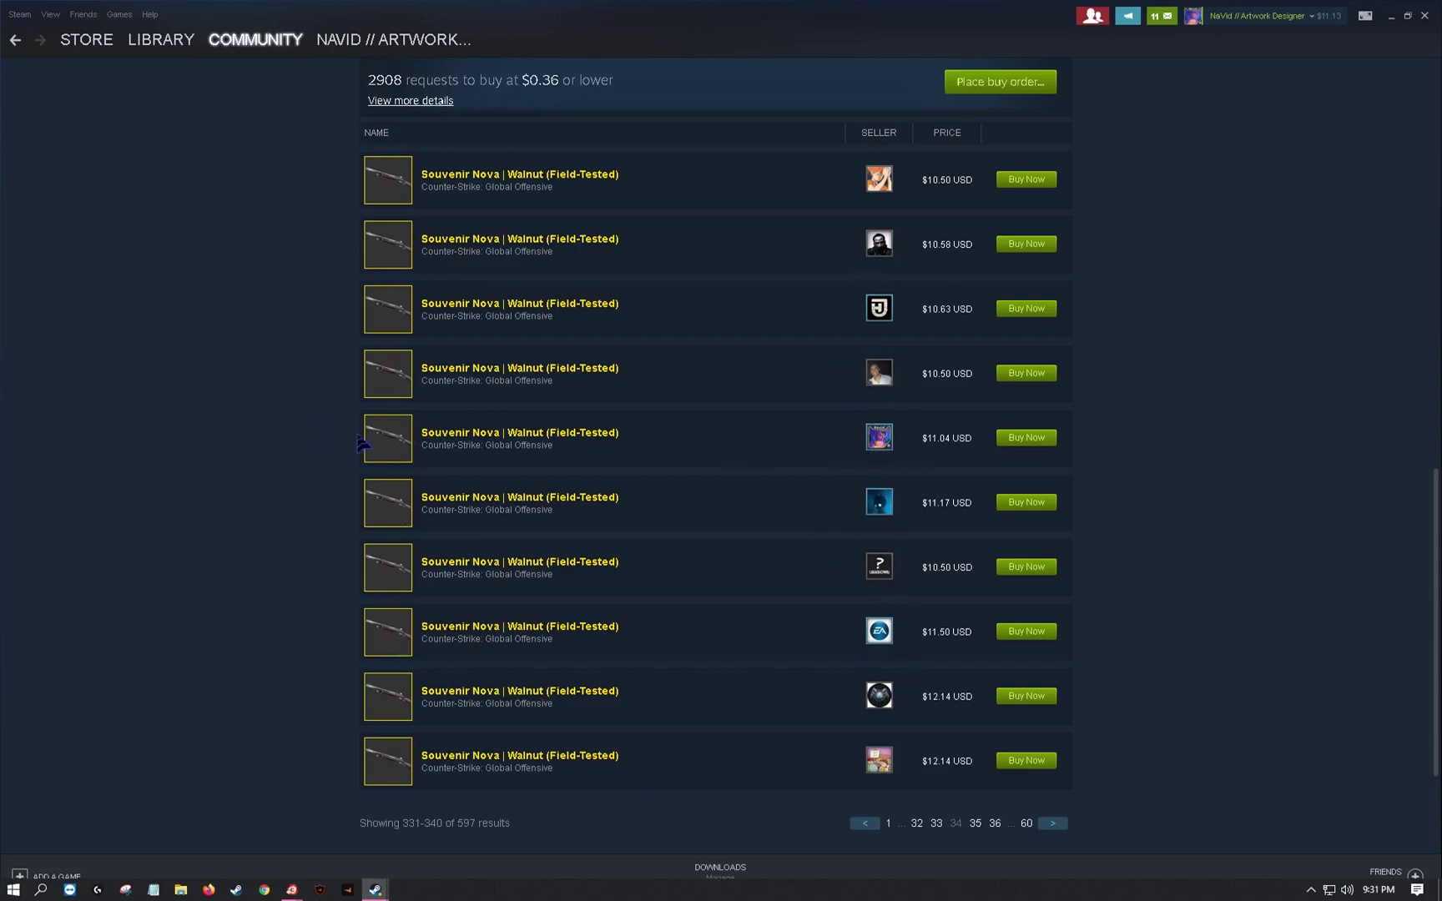
mouse_move(382, 449)
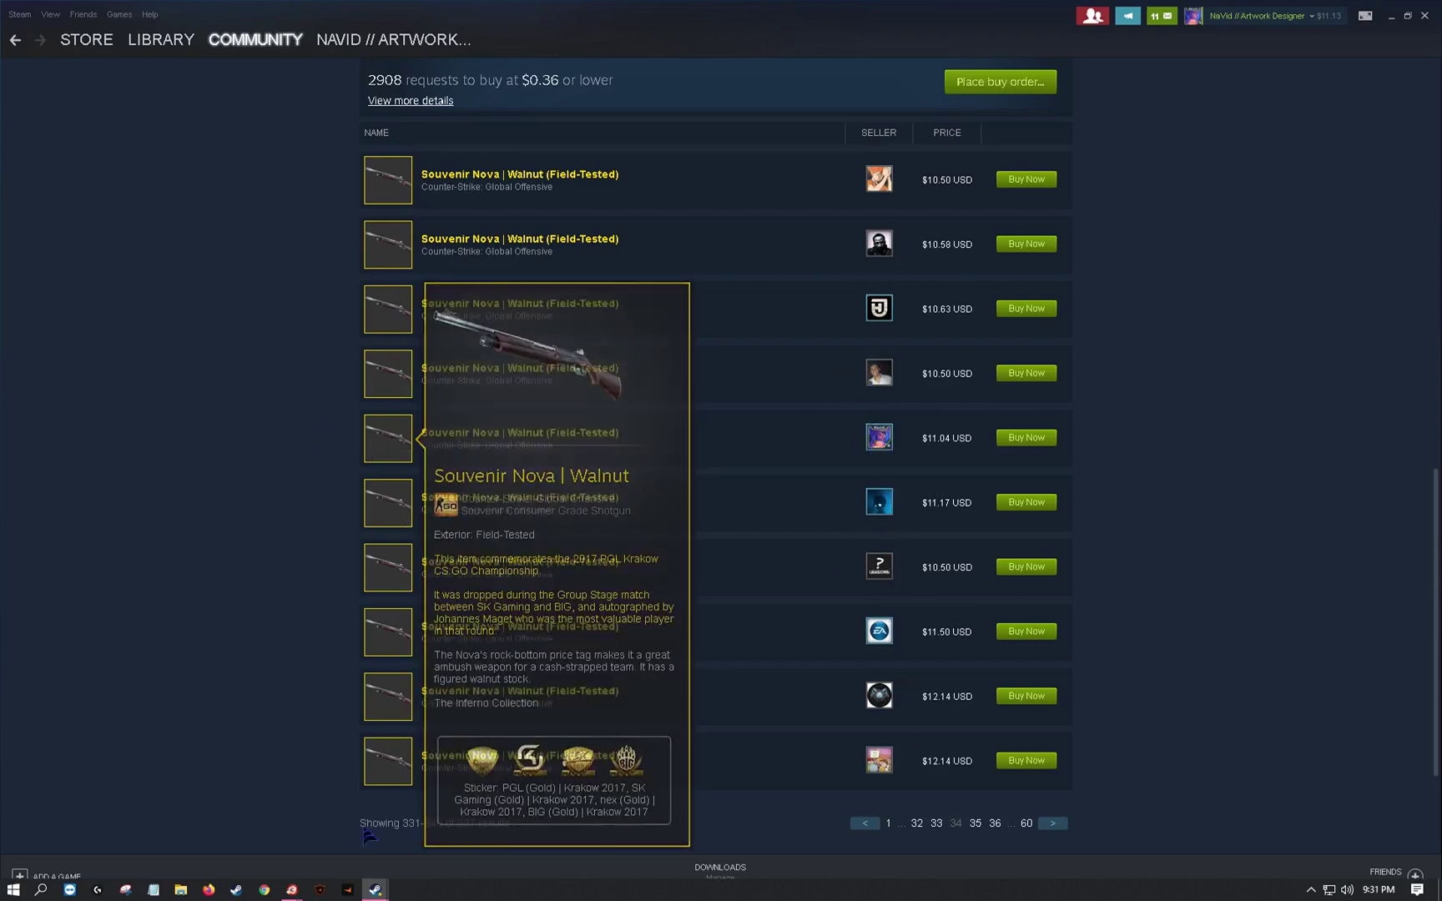
mouse_move(292, 889)
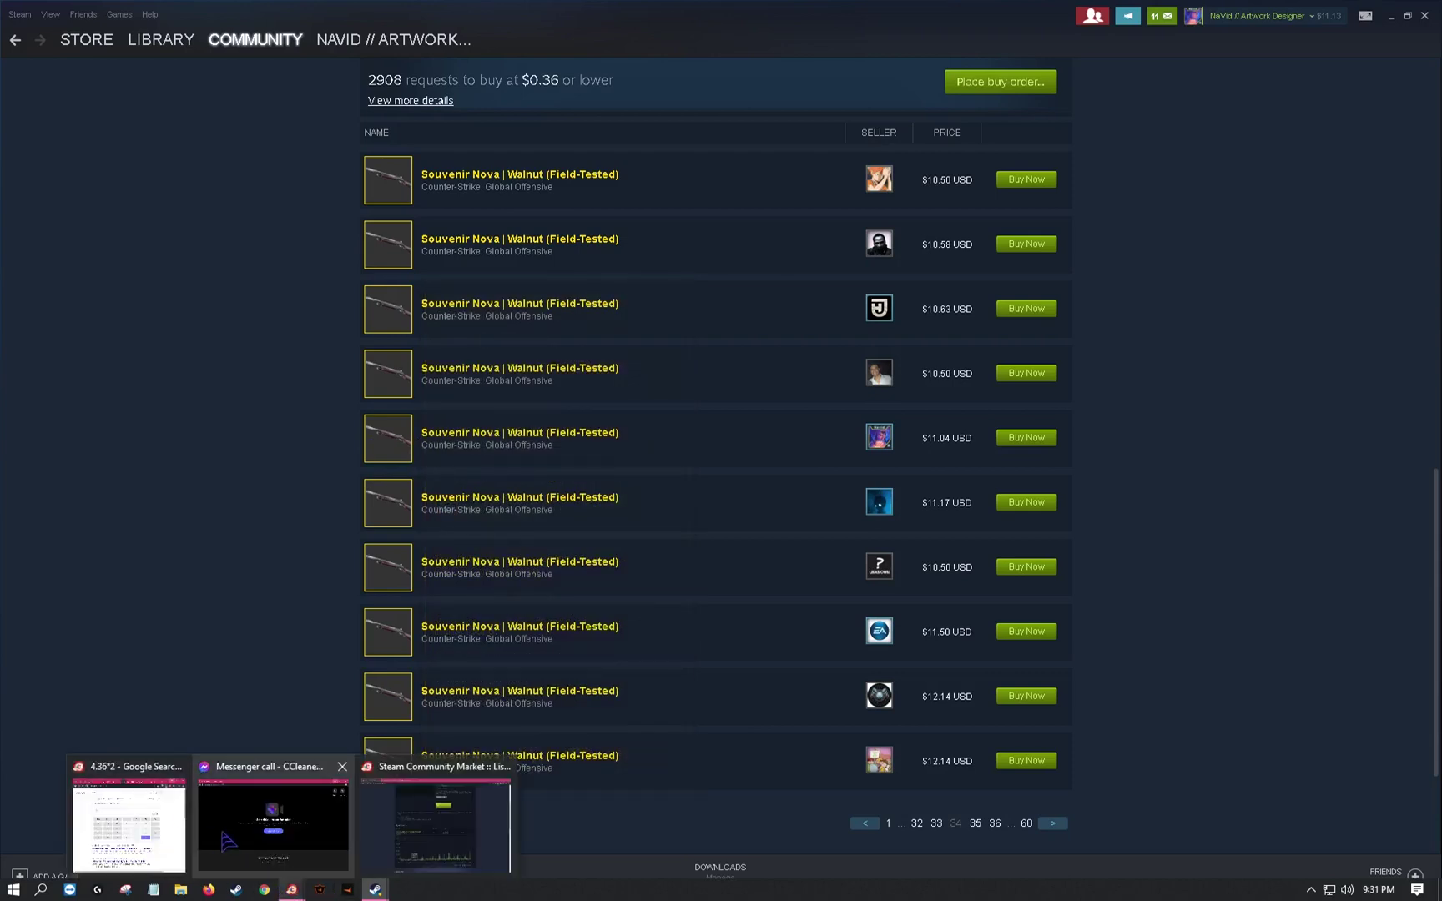
mouse_move(375, 890)
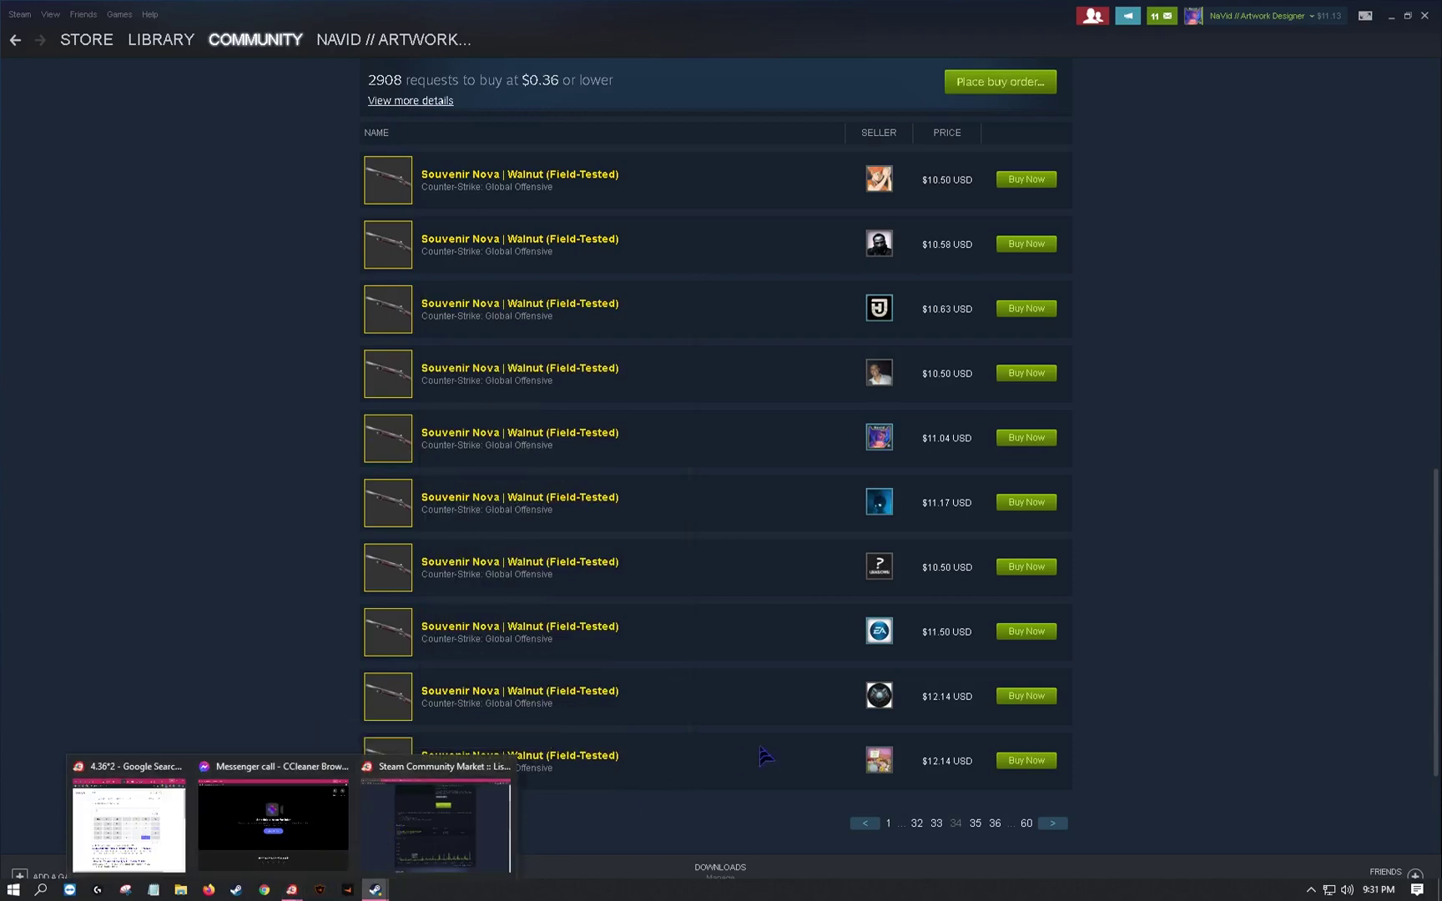
mouse_move(408, 454)
mouse_move(404, 578)
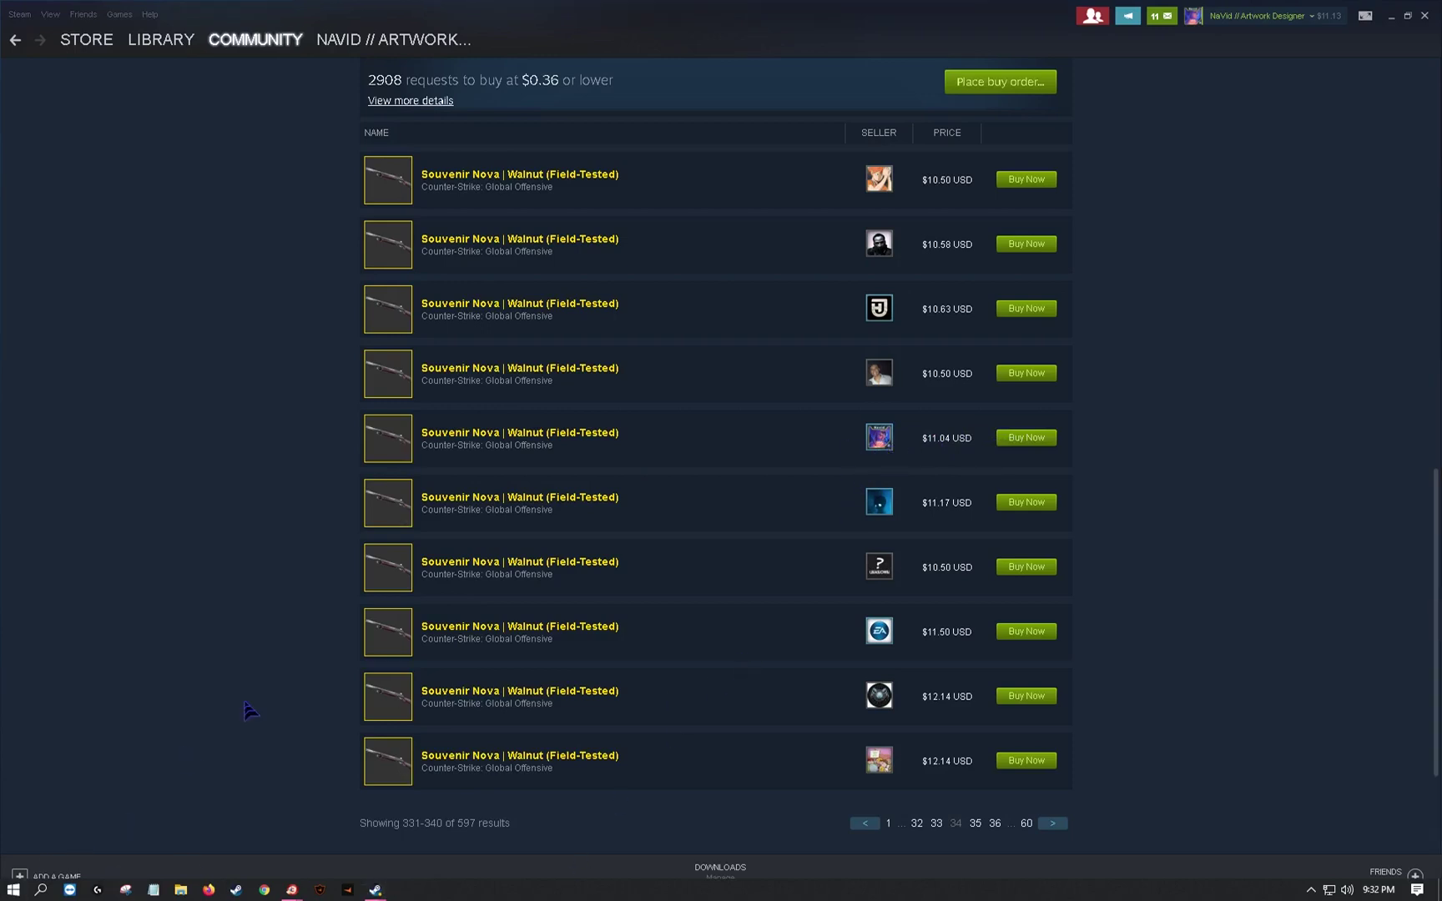
key("super")
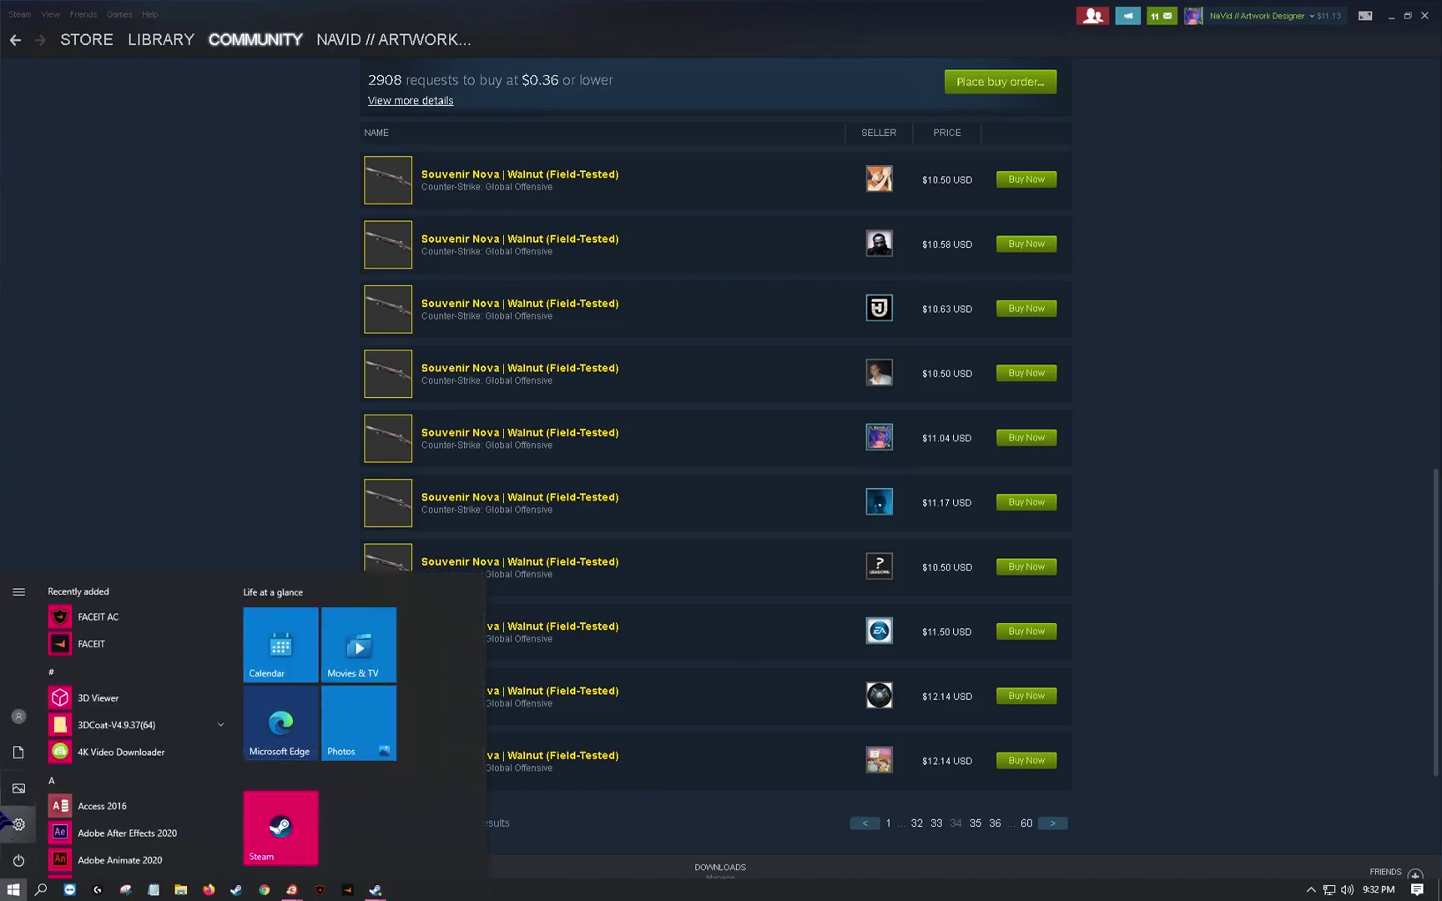
left_click(4, 822)
type("magn")
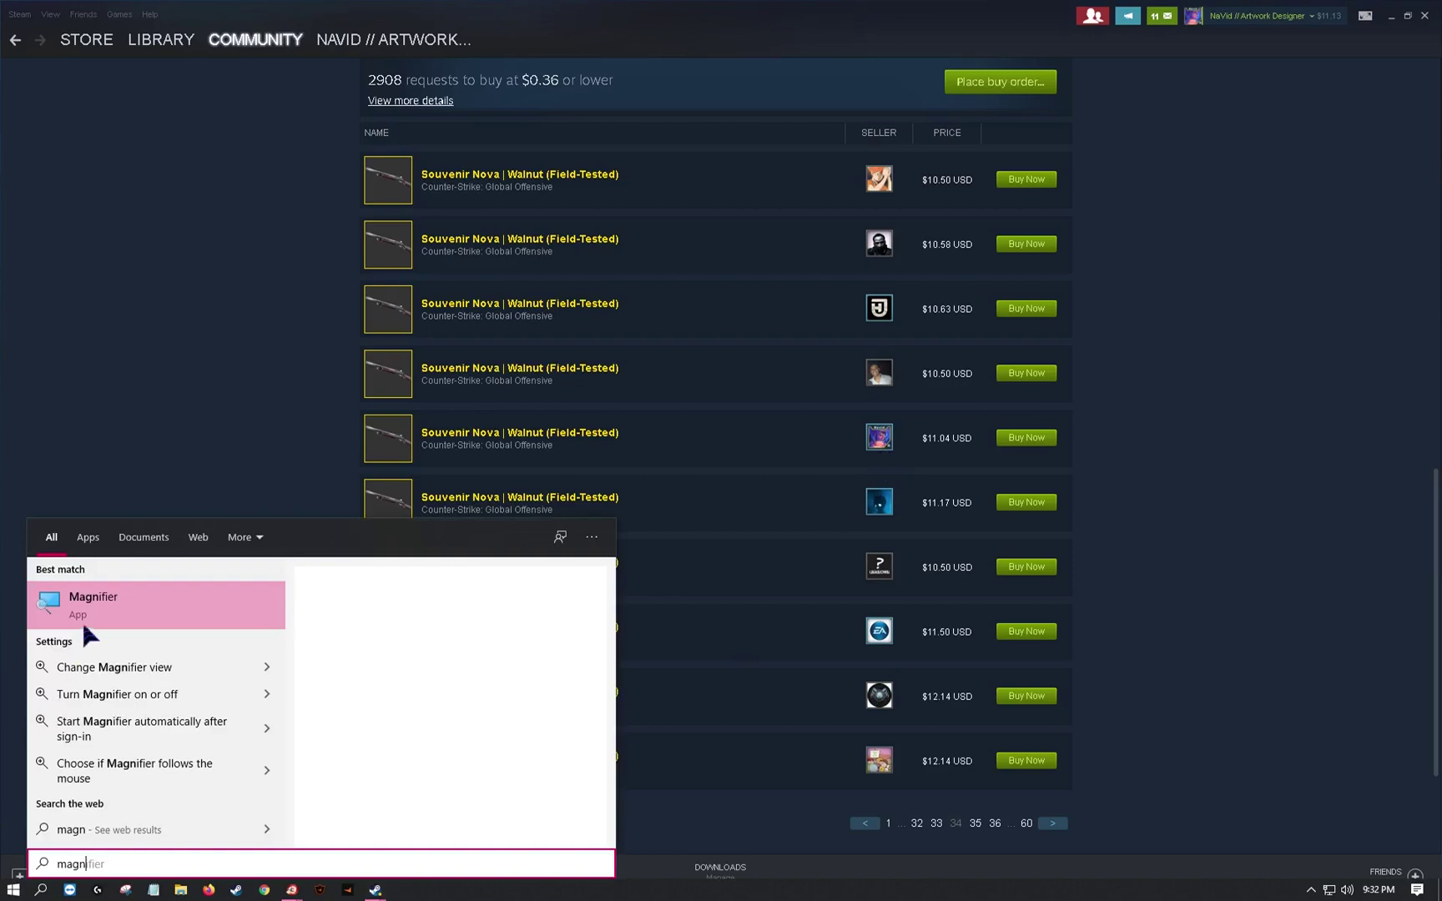
left_click(94, 592)
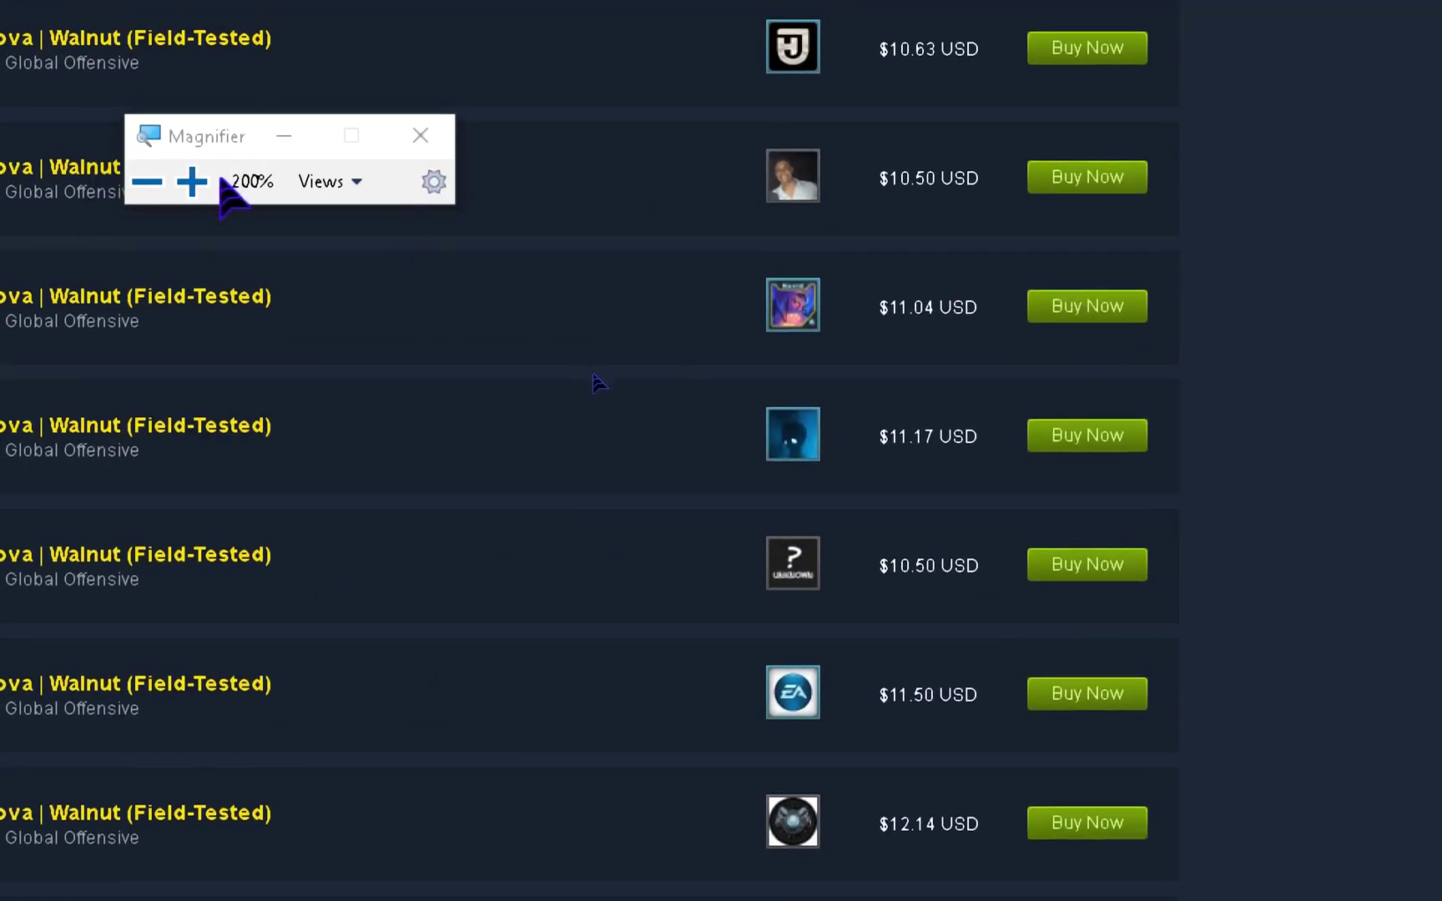
left_click(191, 181)
left_click(192, 181)
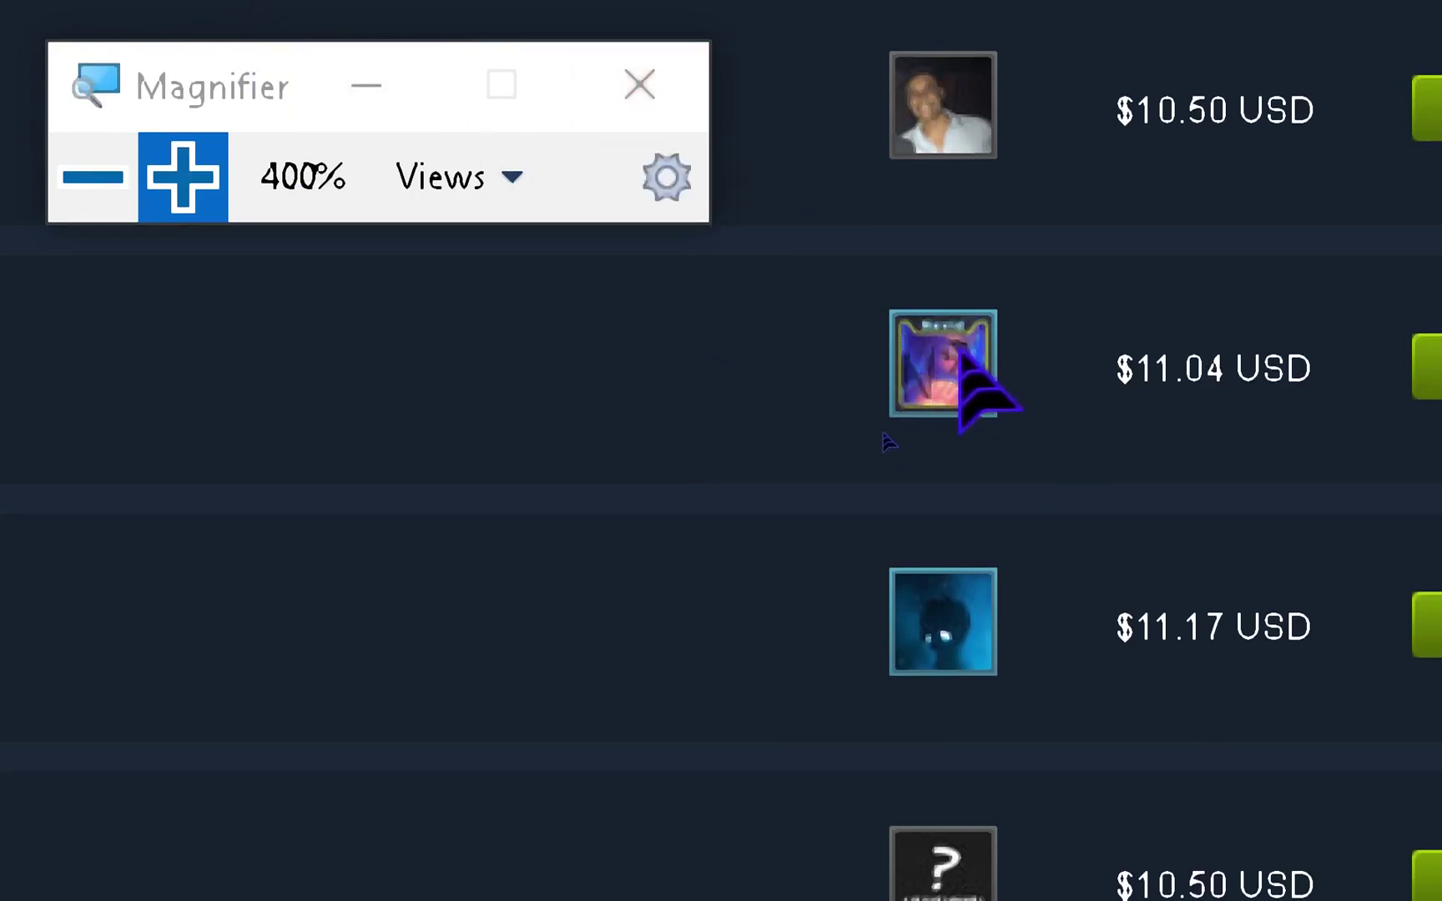
left_click(630, 67)
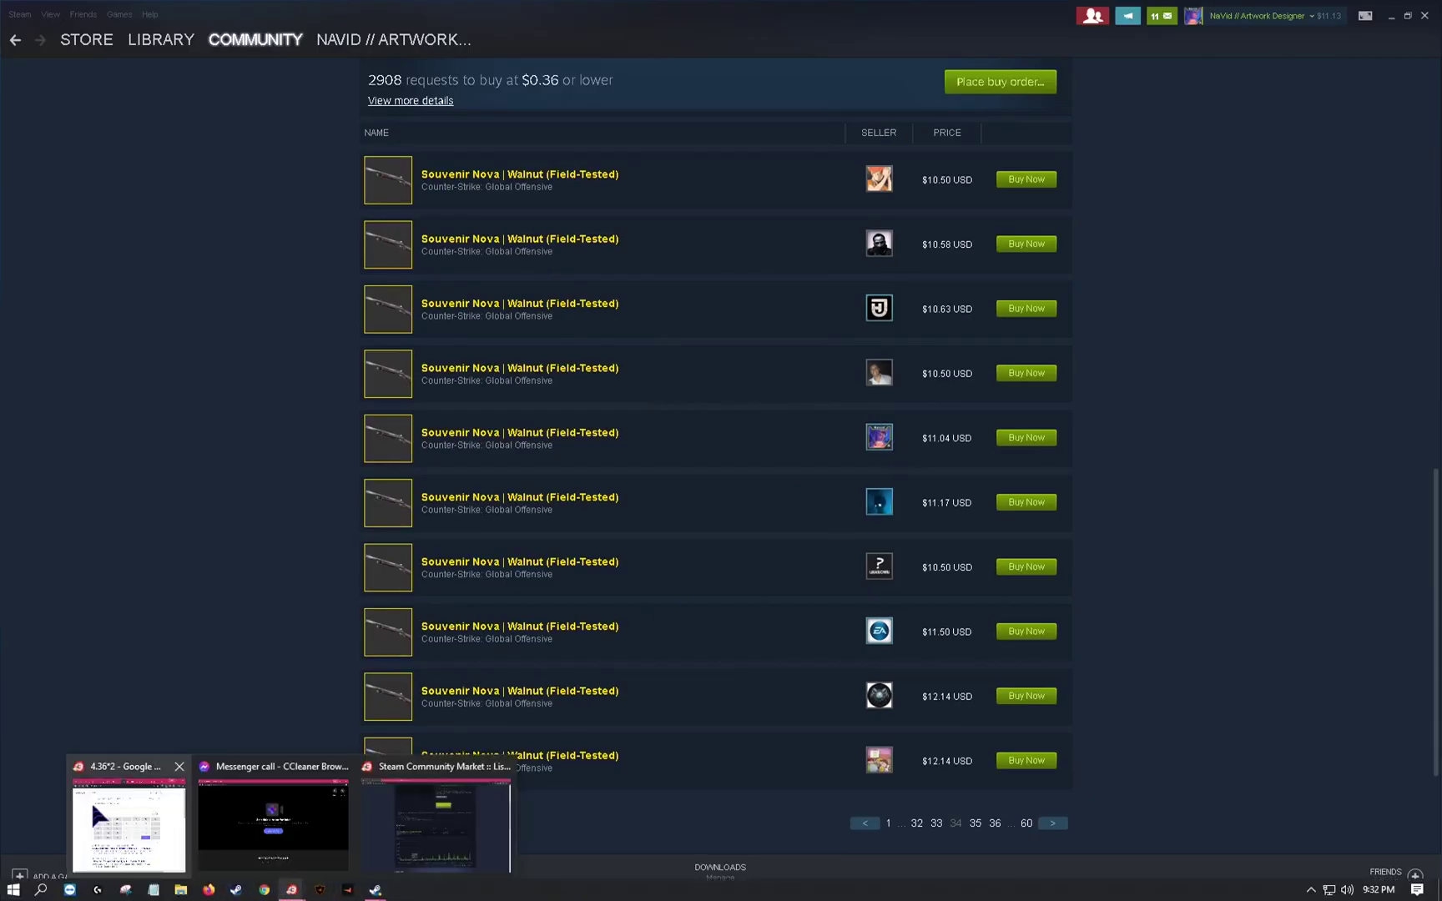
- Check the 8.72 calculator result and buyer's profile in Chrome, then reload the Field-Tested listings
left_click(129, 826)
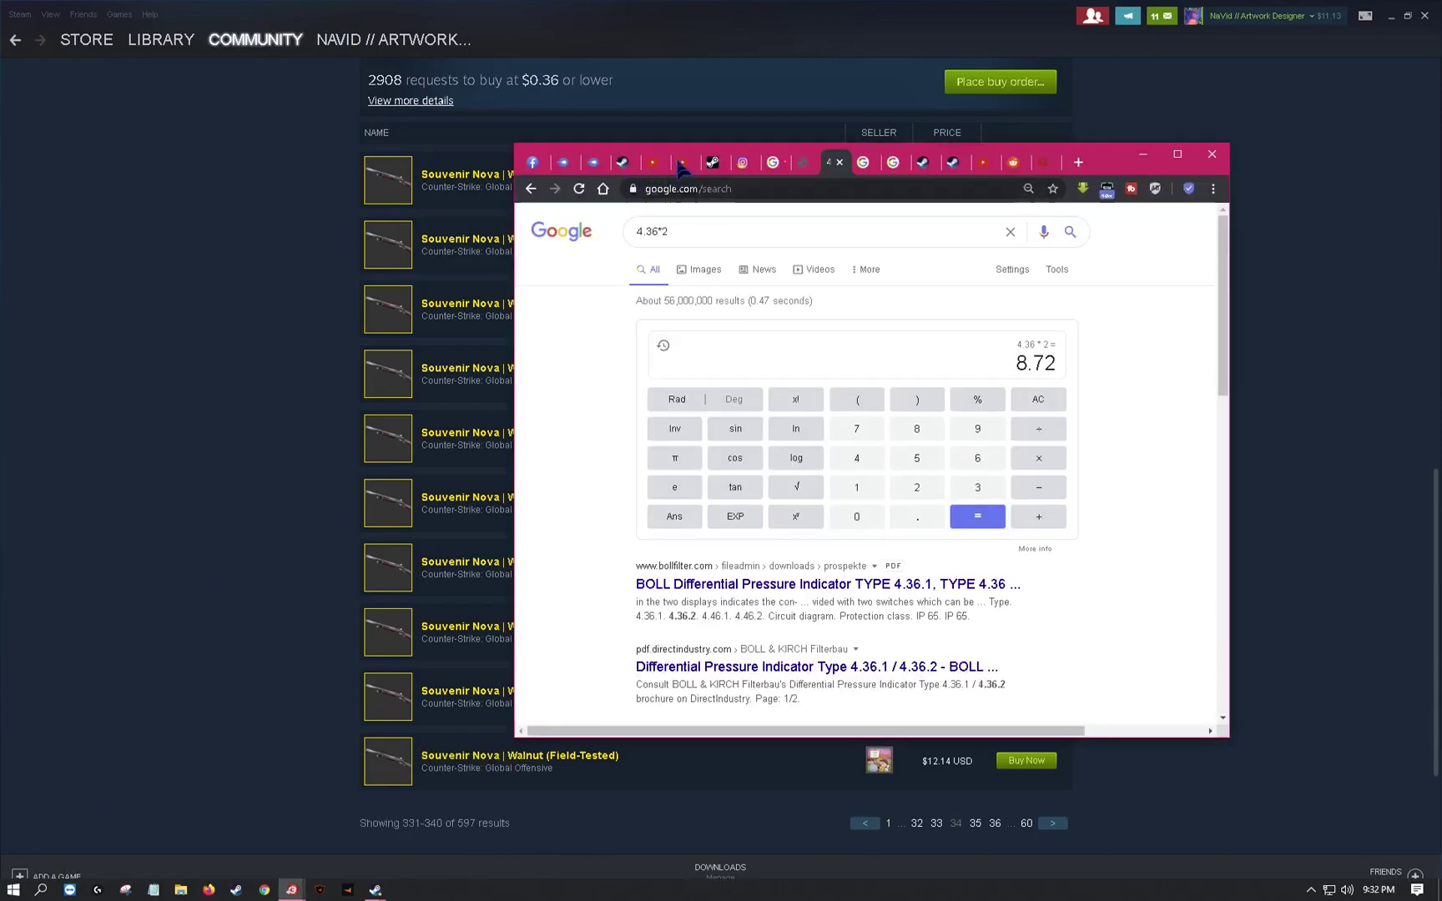
left_click(1142, 153)
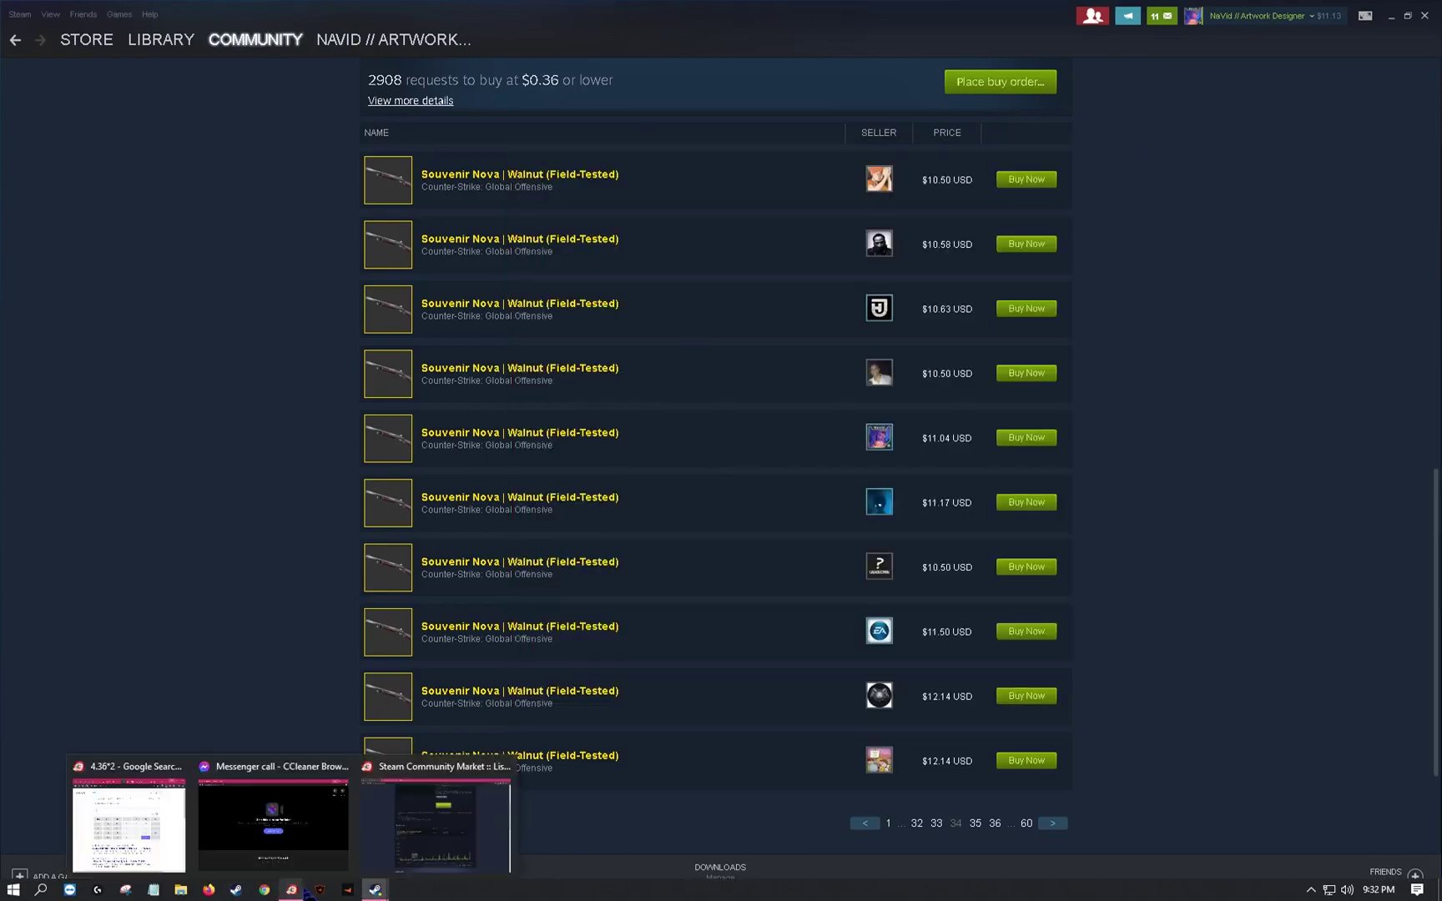
left_click(433, 826)
left_click(250, 17)
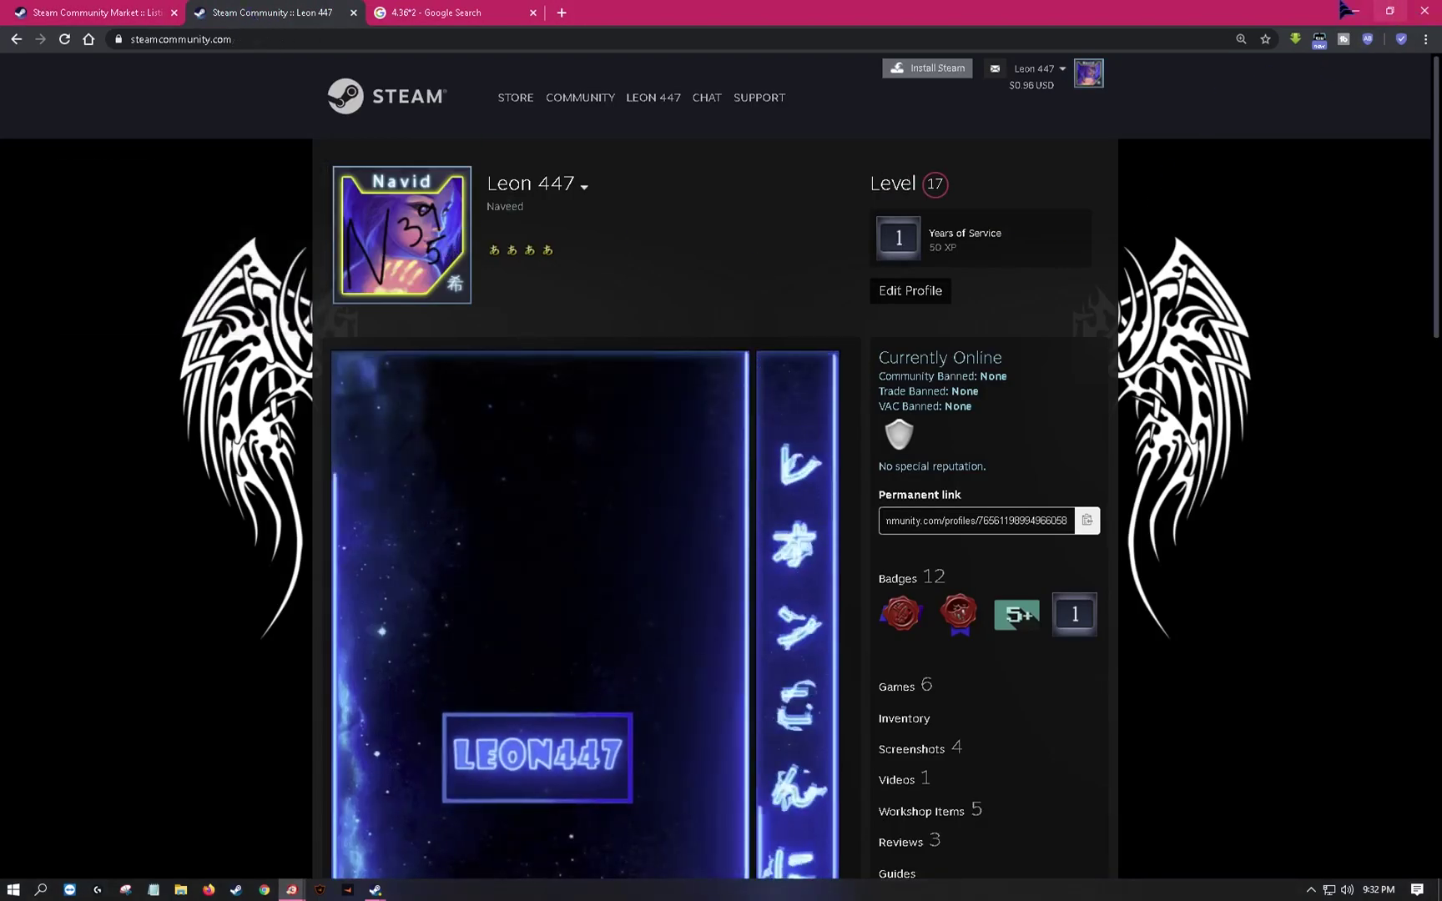
key("super+Down")
key("super+Down")
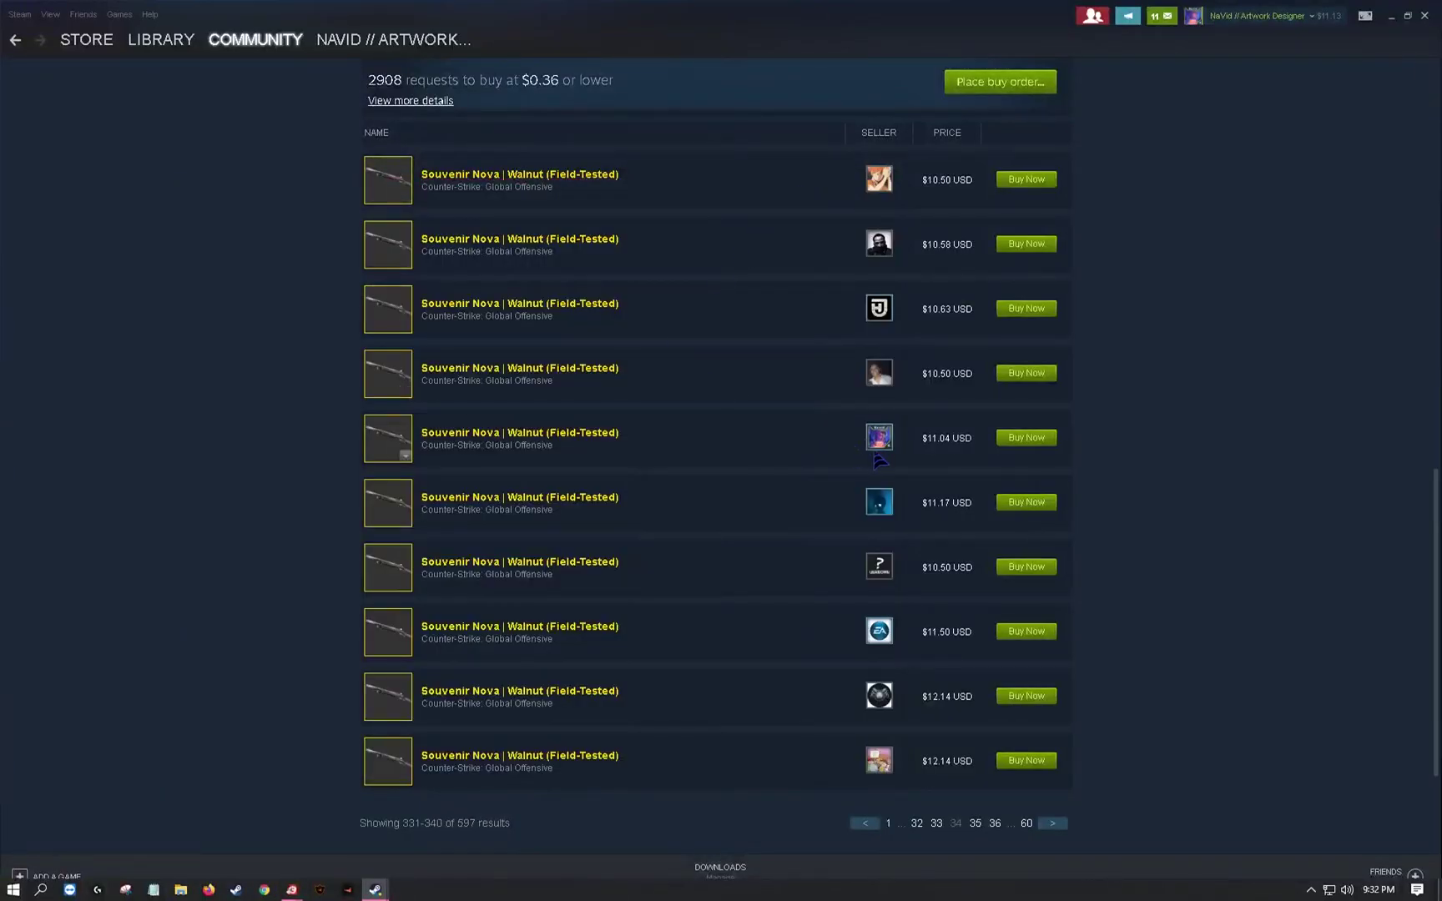
key("F5")
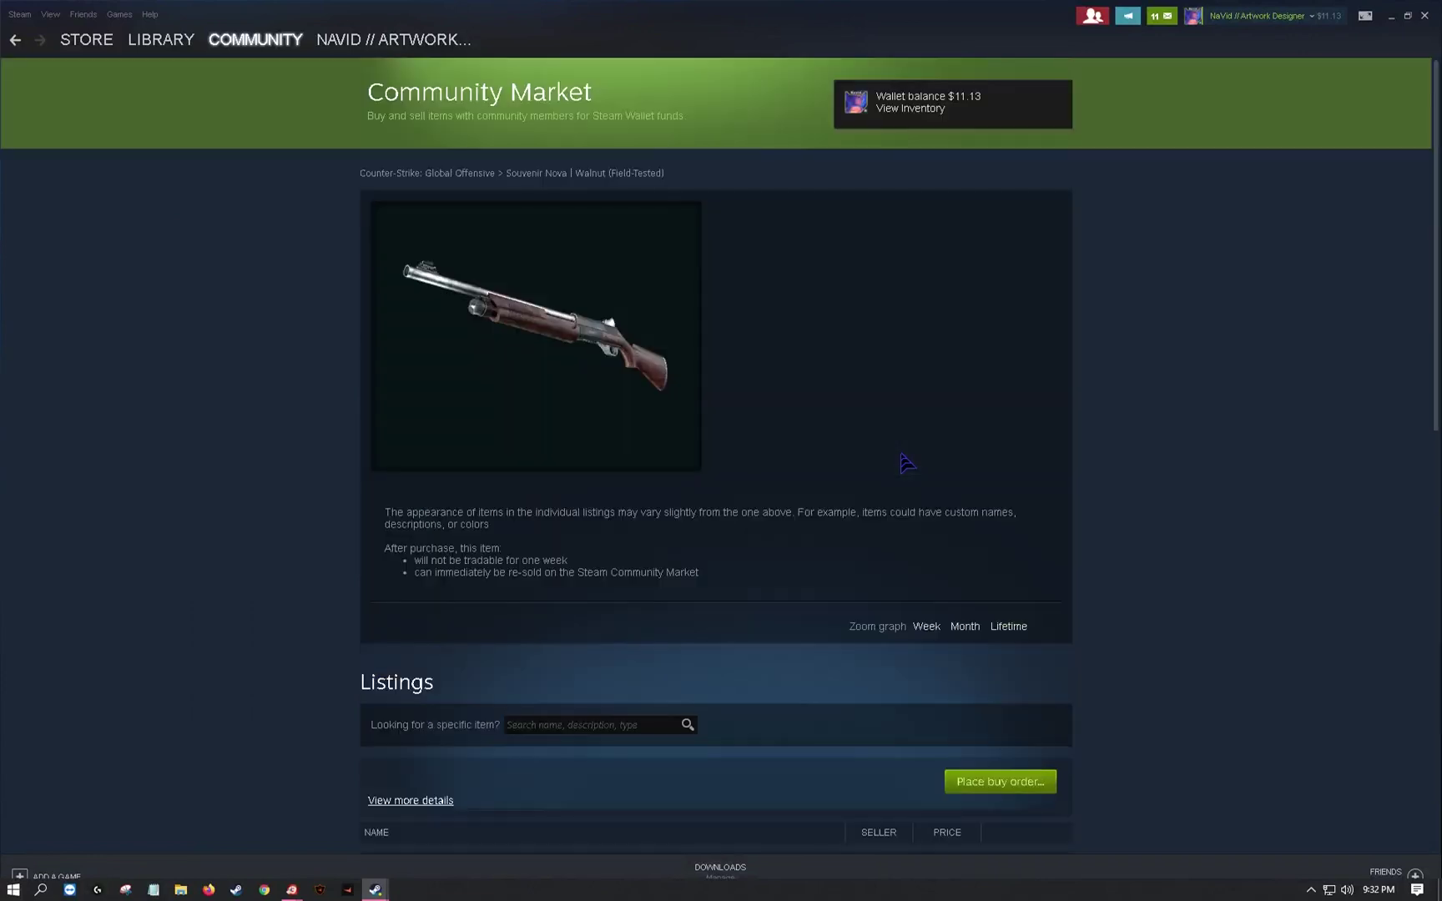
- Step back through the Field-Tested listings from page 55 to page 39, priced $16.81–$21.01
scroll(909, 476, "down", 15)
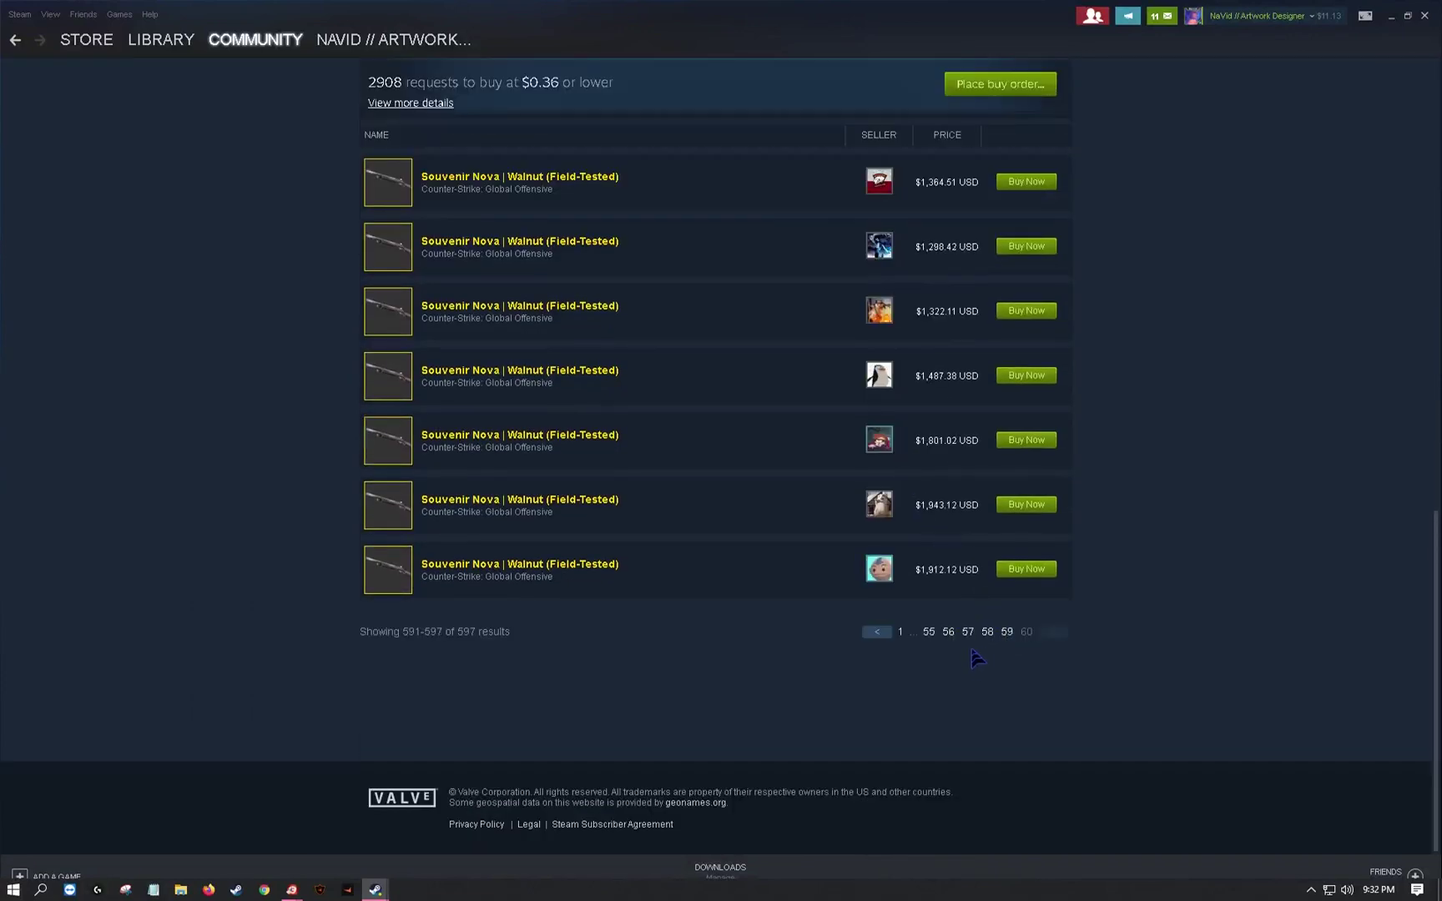
left_click(928, 632)
left_click(916, 824)
left_click(917, 824)
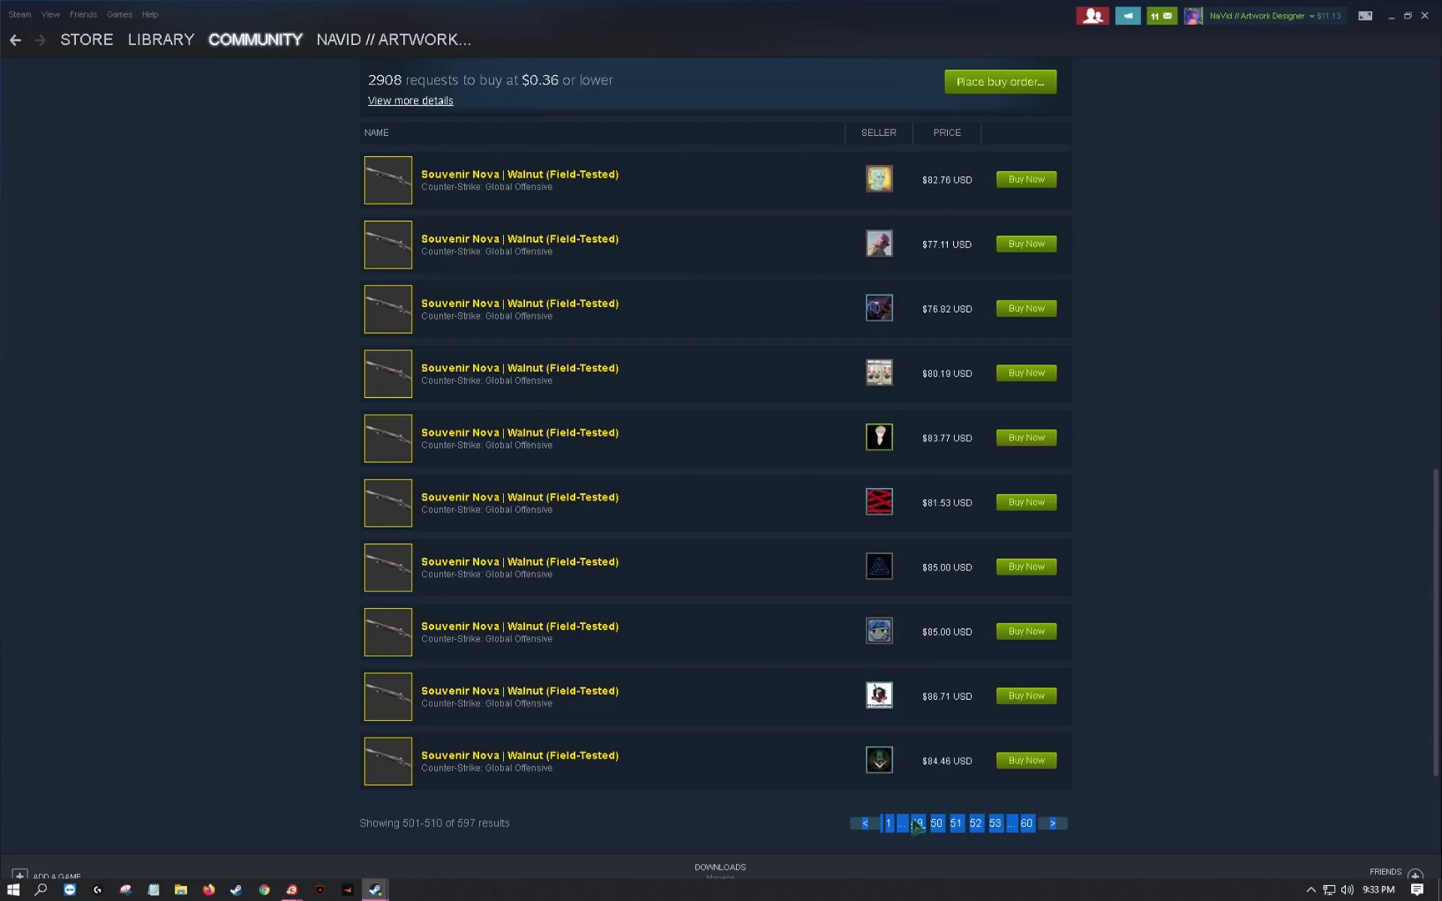
left_click(916, 823)
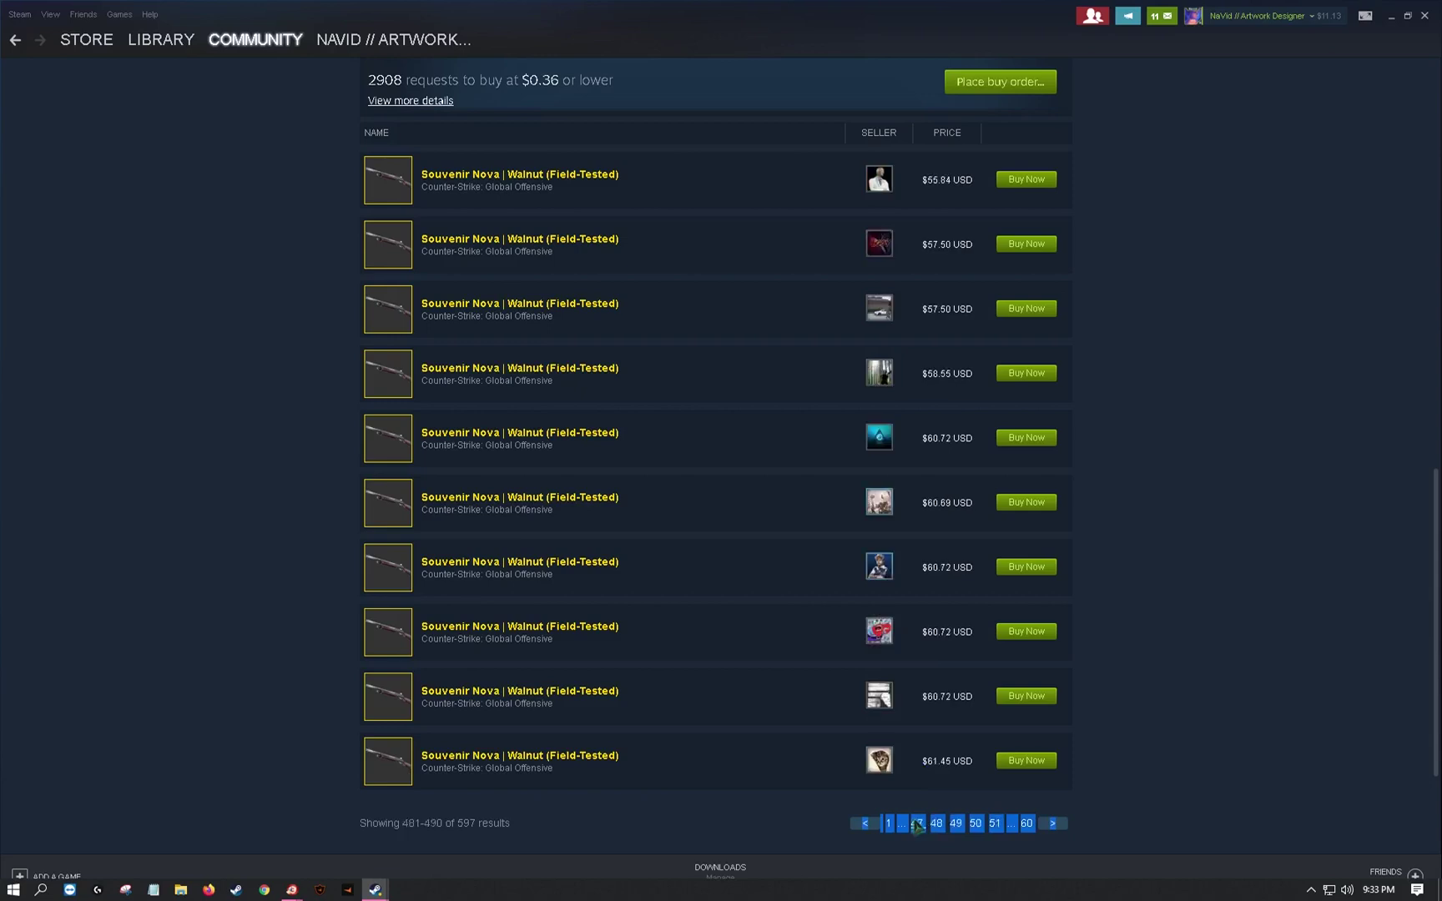
left_click(916, 825)
left_click(916, 823)
left_click(916, 824)
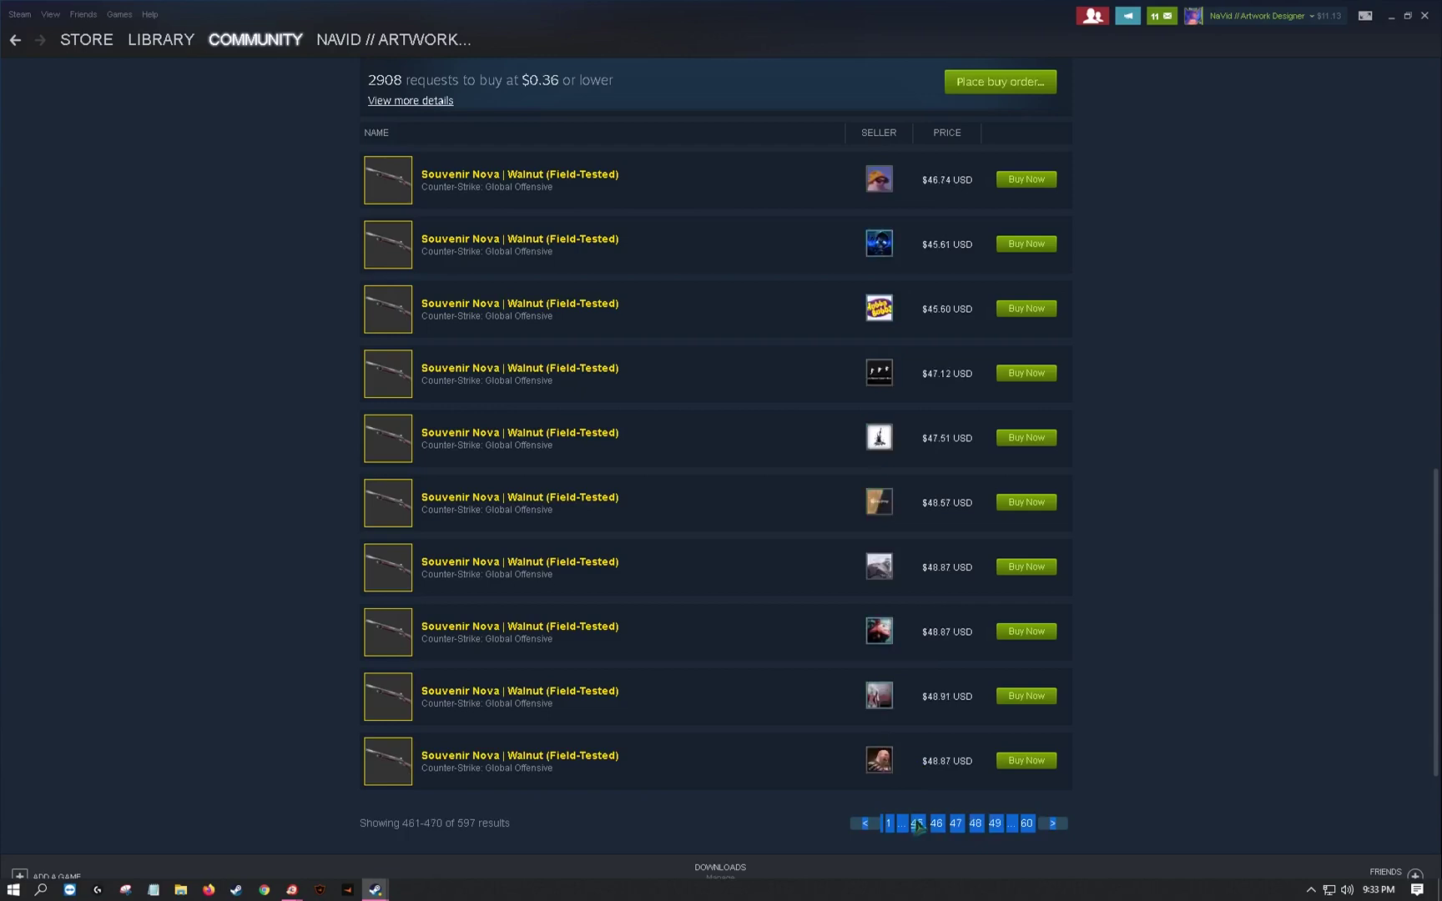
left_click(917, 824)
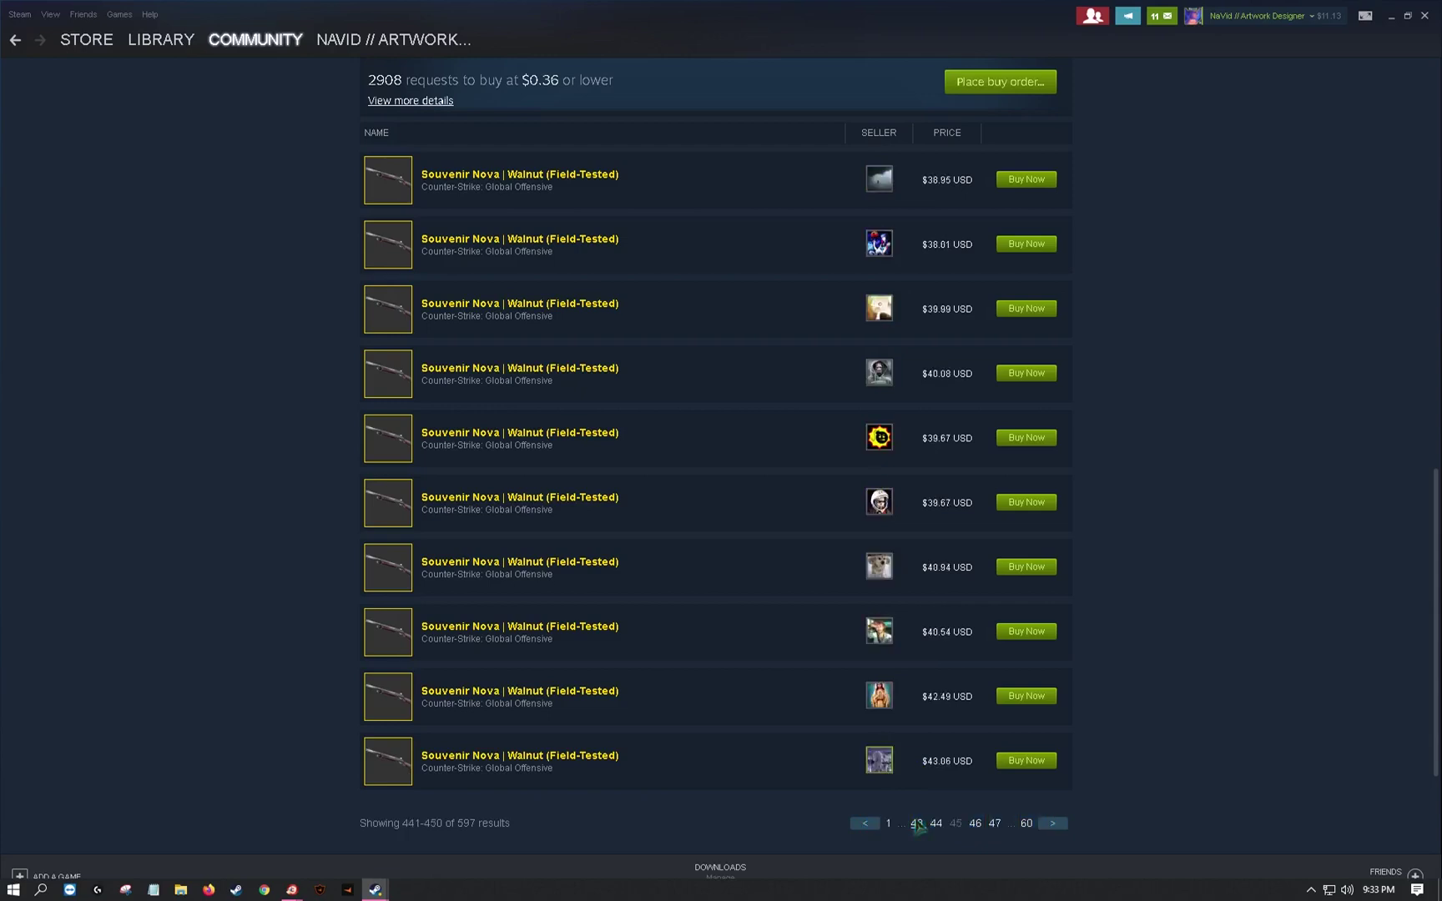
left_click(916, 823)
left_click(916, 824)
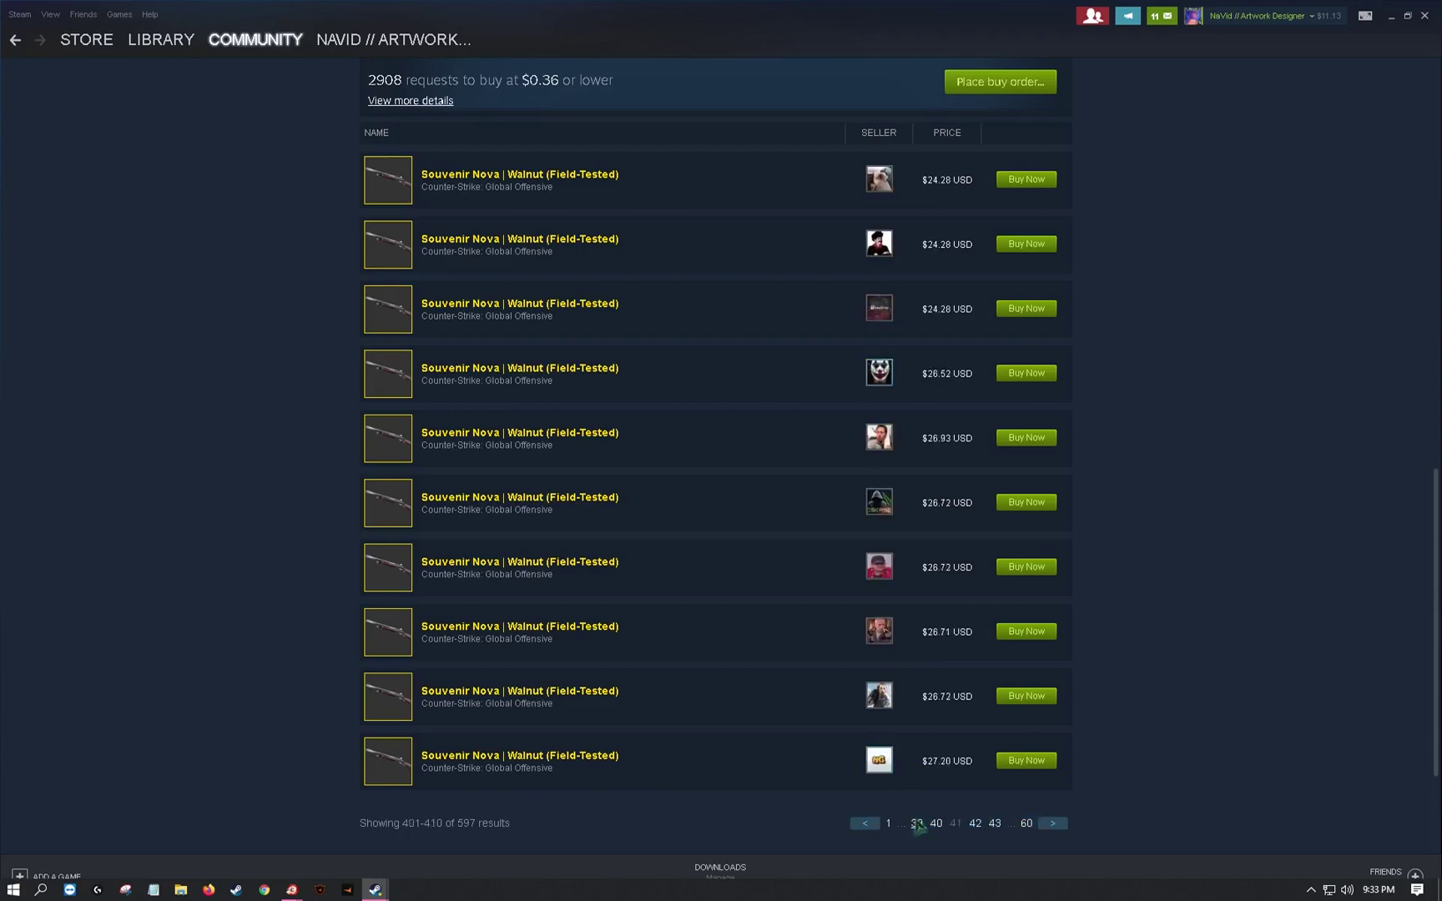
left_click(916, 824)
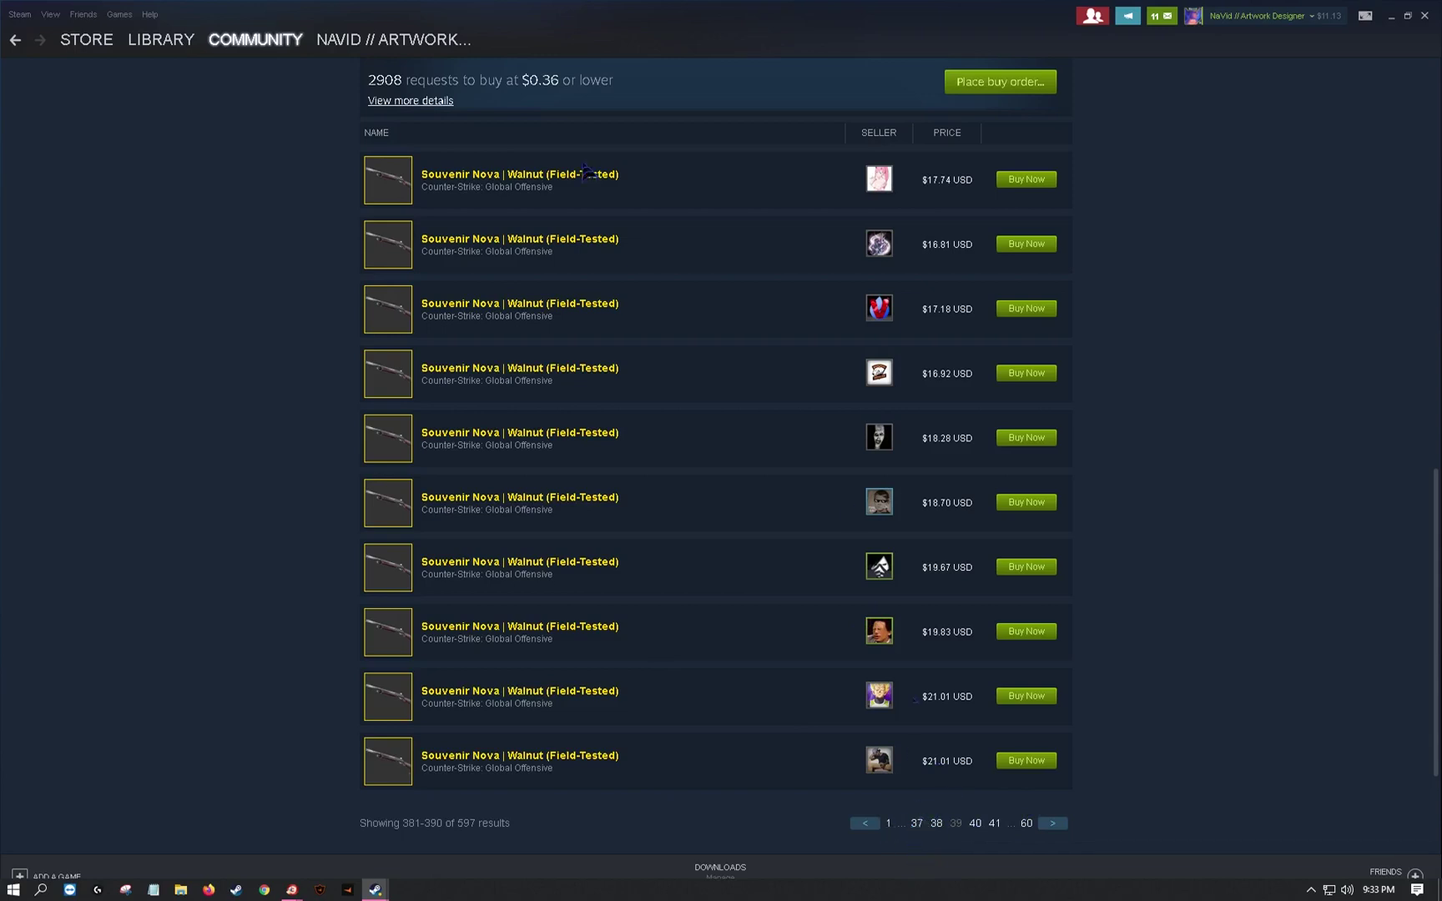
- Search the CS:GO Community Market for 'Souvenir Nova | Walnut' and open its Field-Tested listings
mouse_move(259, 40)
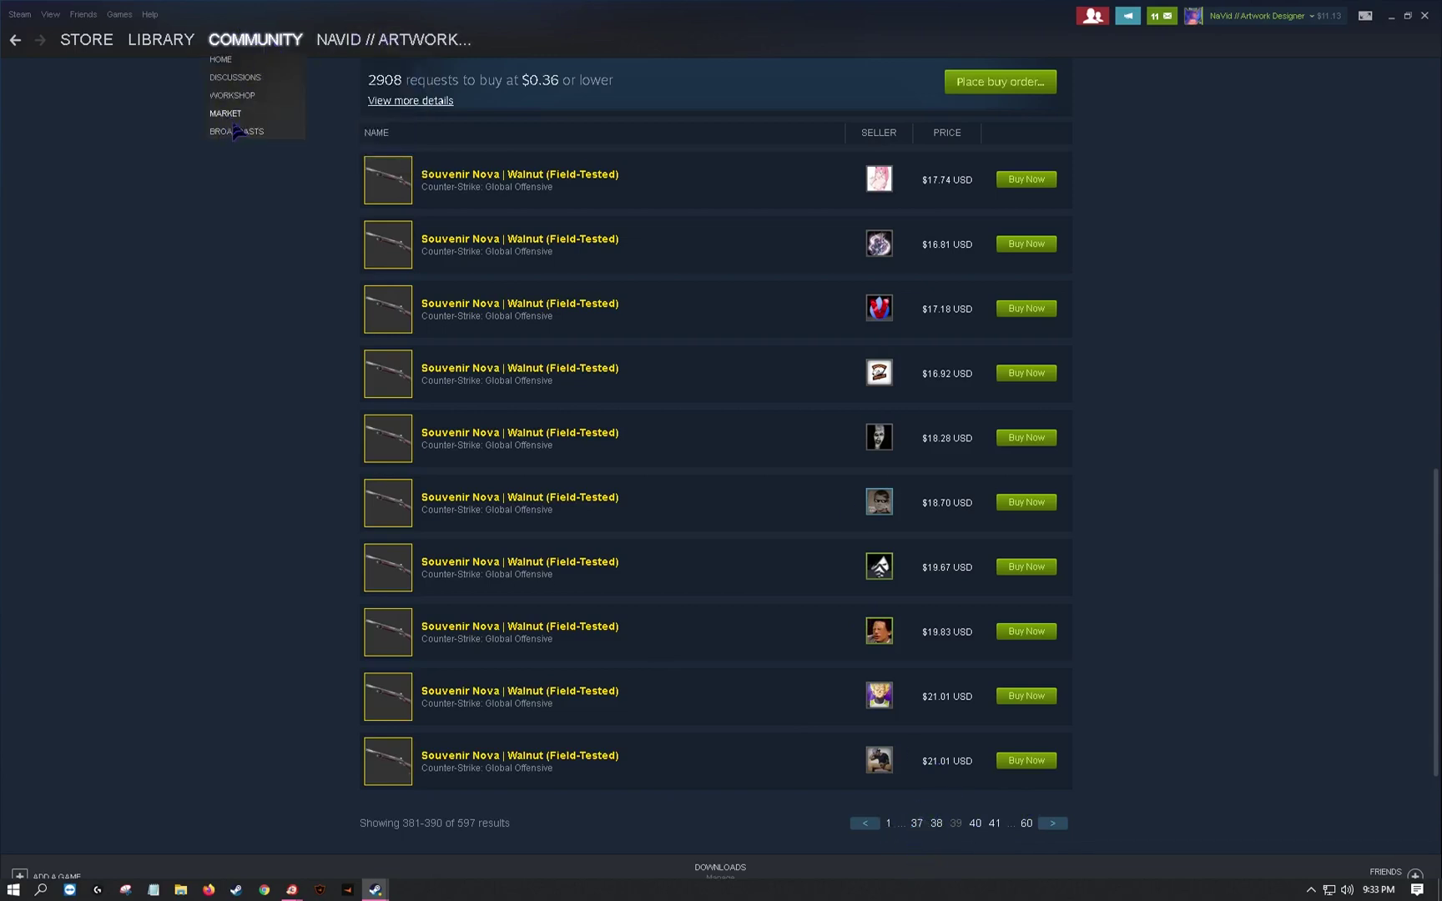
left_click(240, 115)
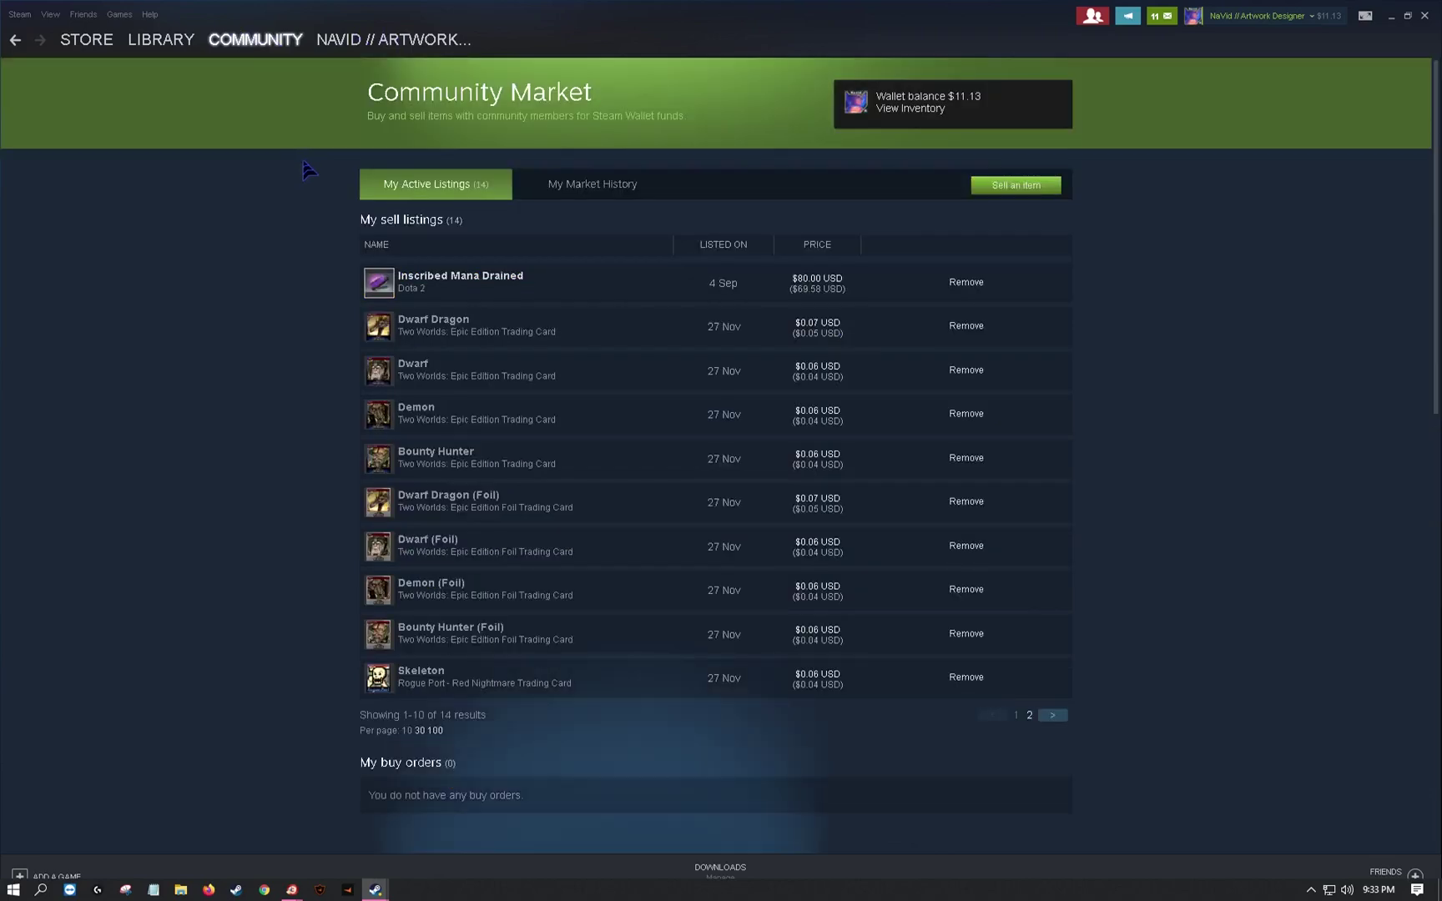
scroll(605, 473, "down", 10)
scroll(677, 496, "up", 3)
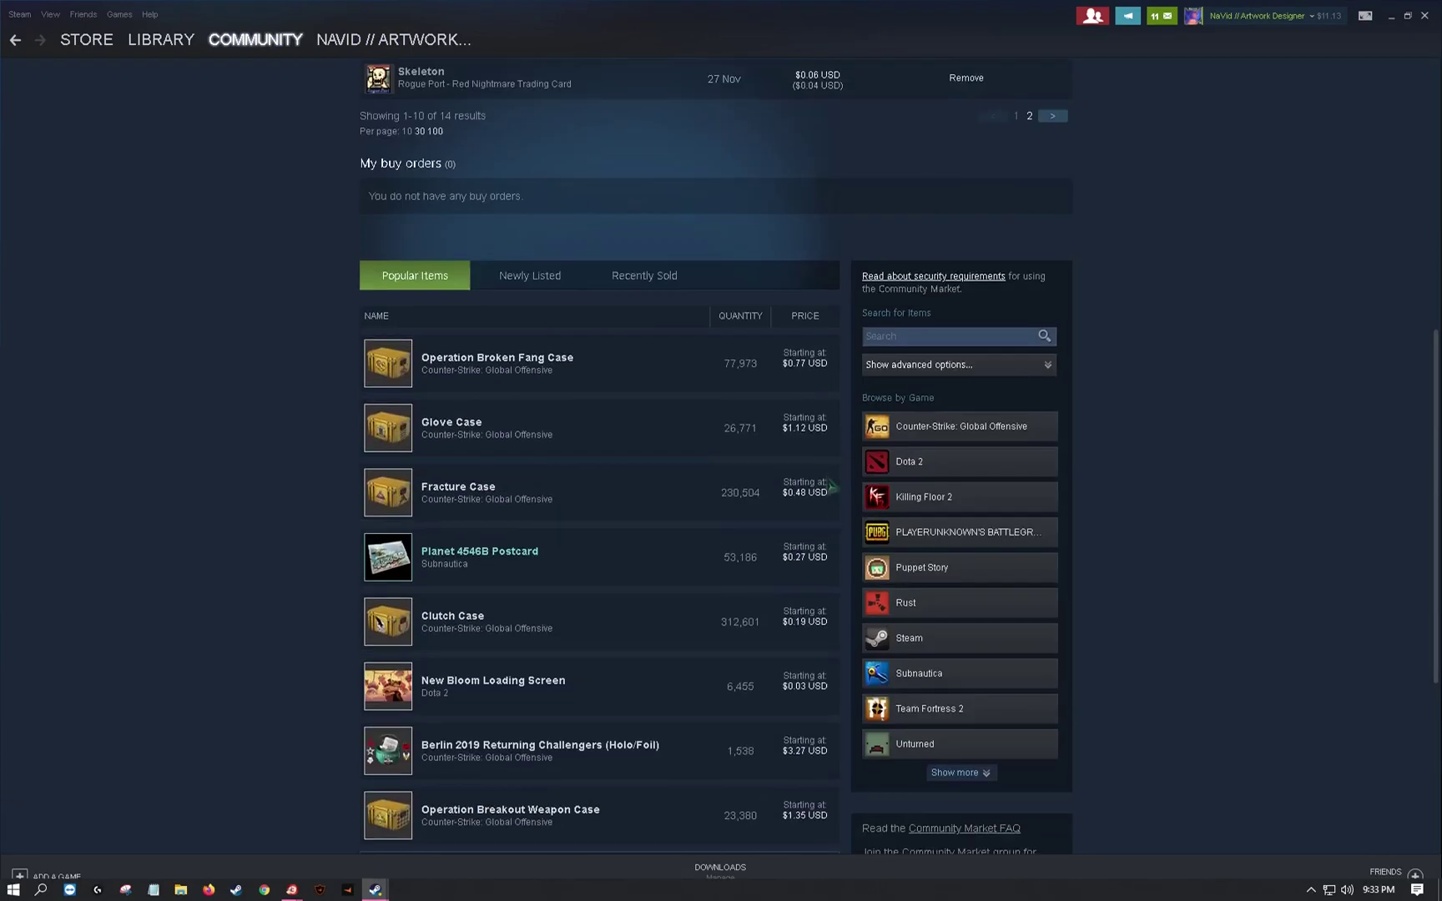
left_click(951, 429)
left_click(993, 244)
type("Souvenir Nova | Walnut")
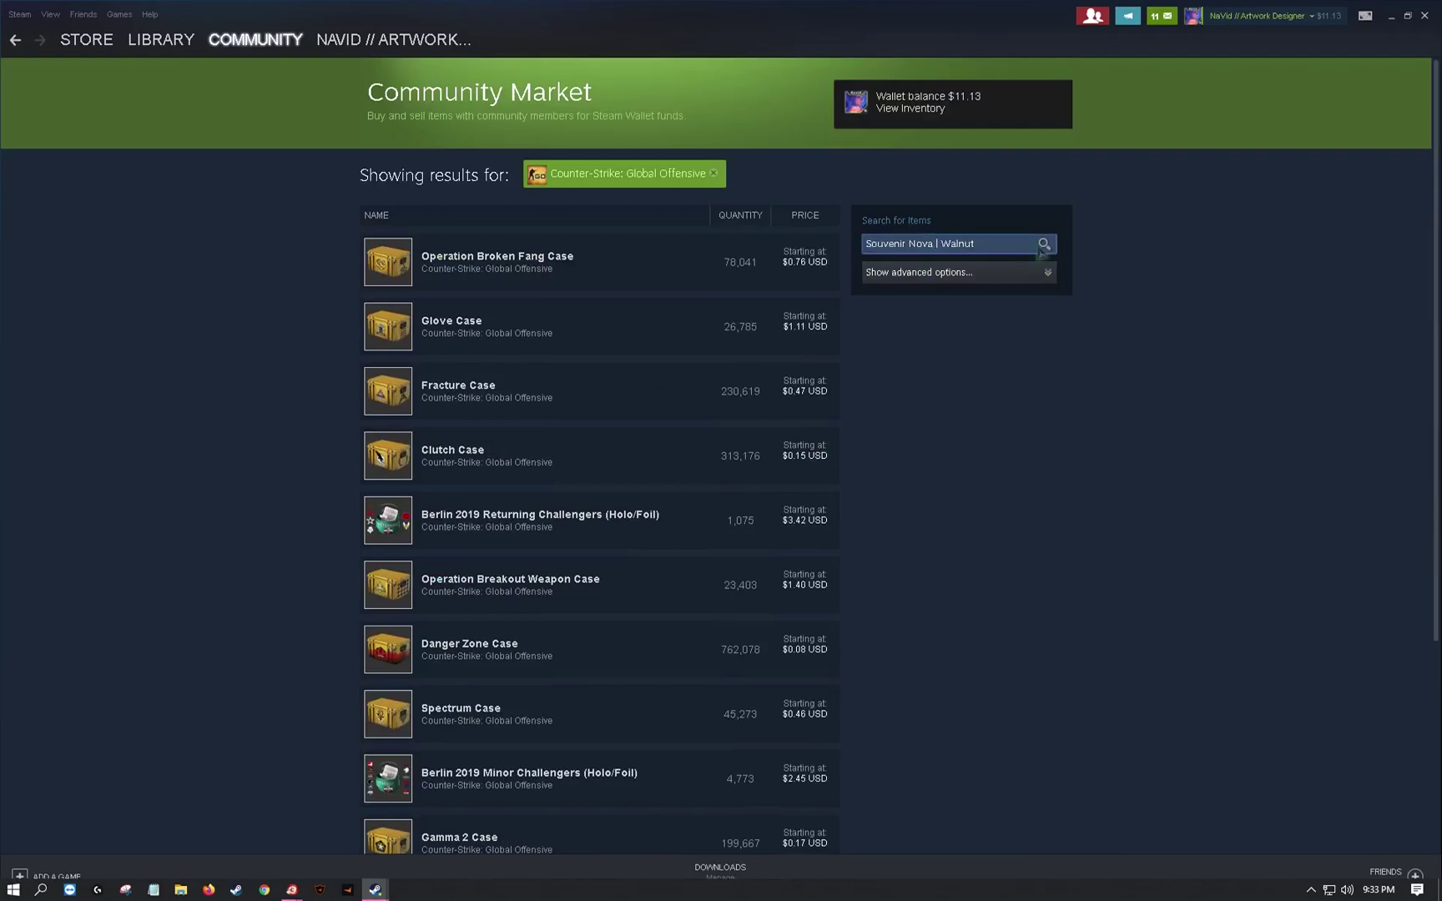
left_click(1043, 248)
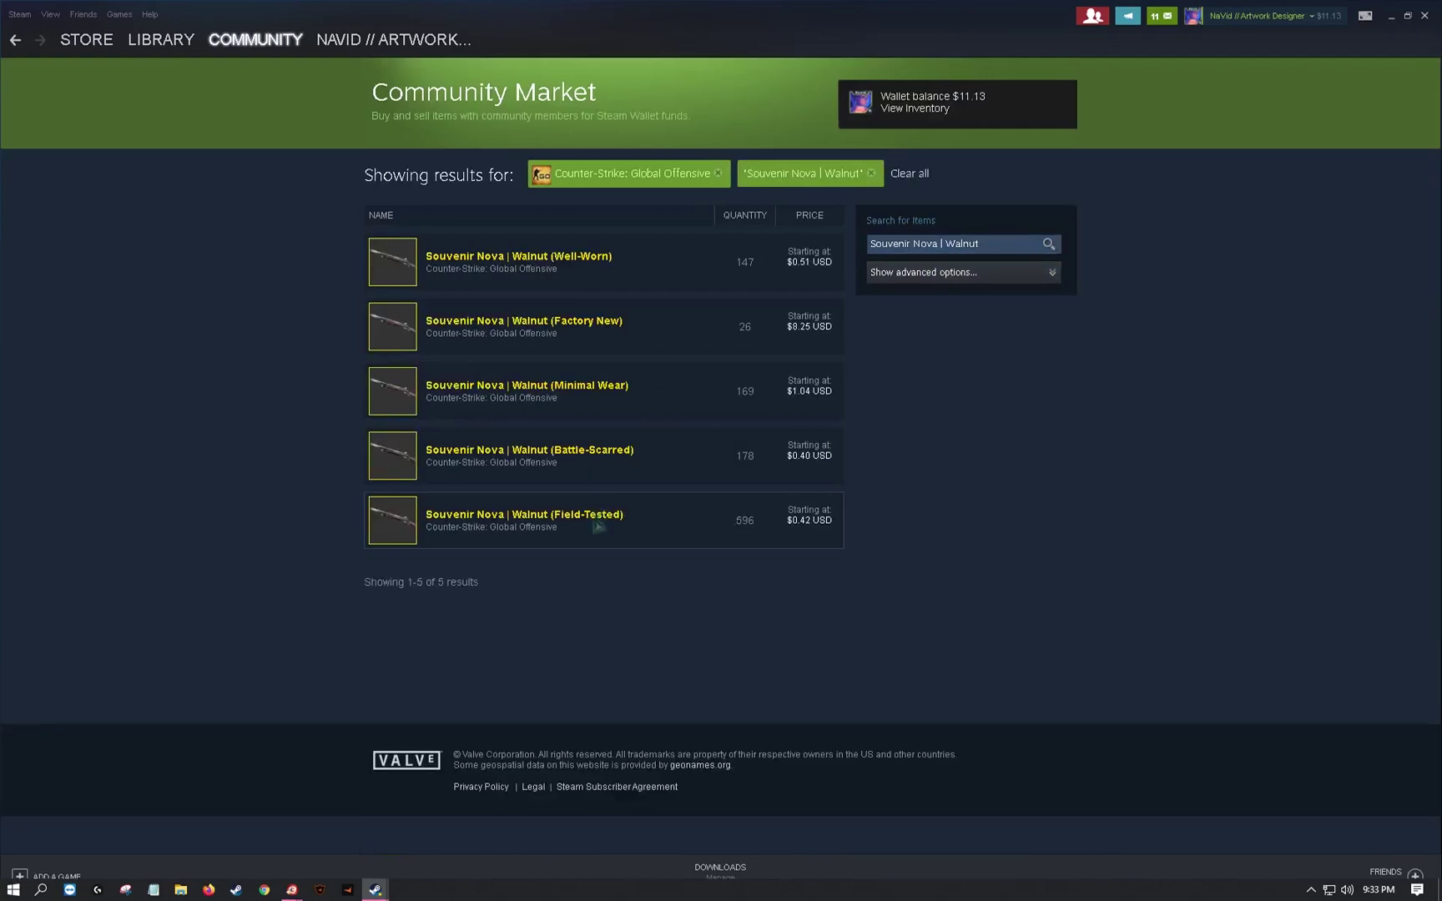
left_click(588, 536)
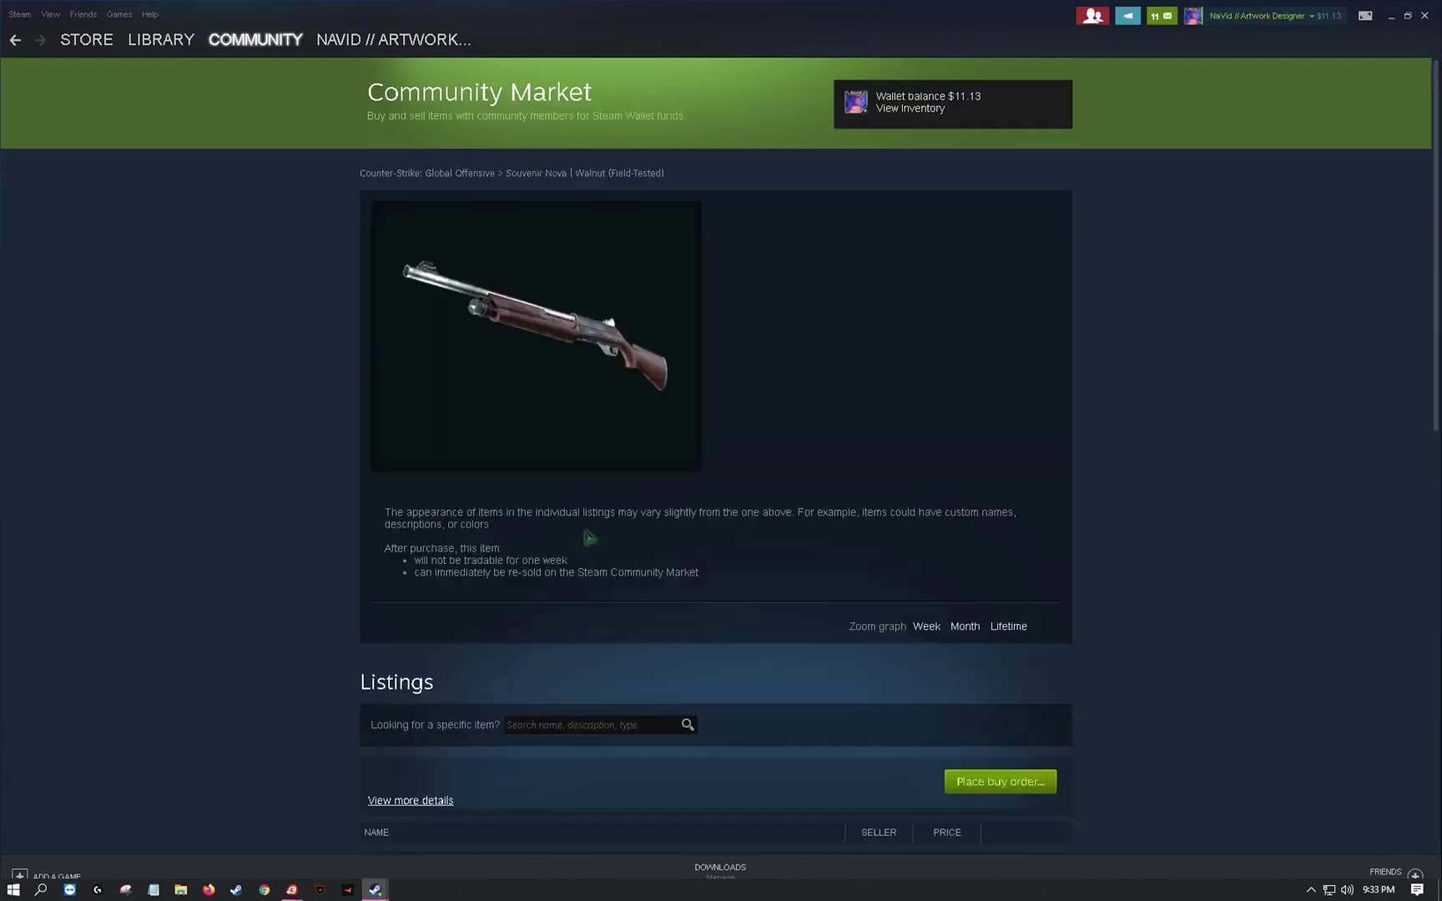
scroll(588, 537, "down", 15)
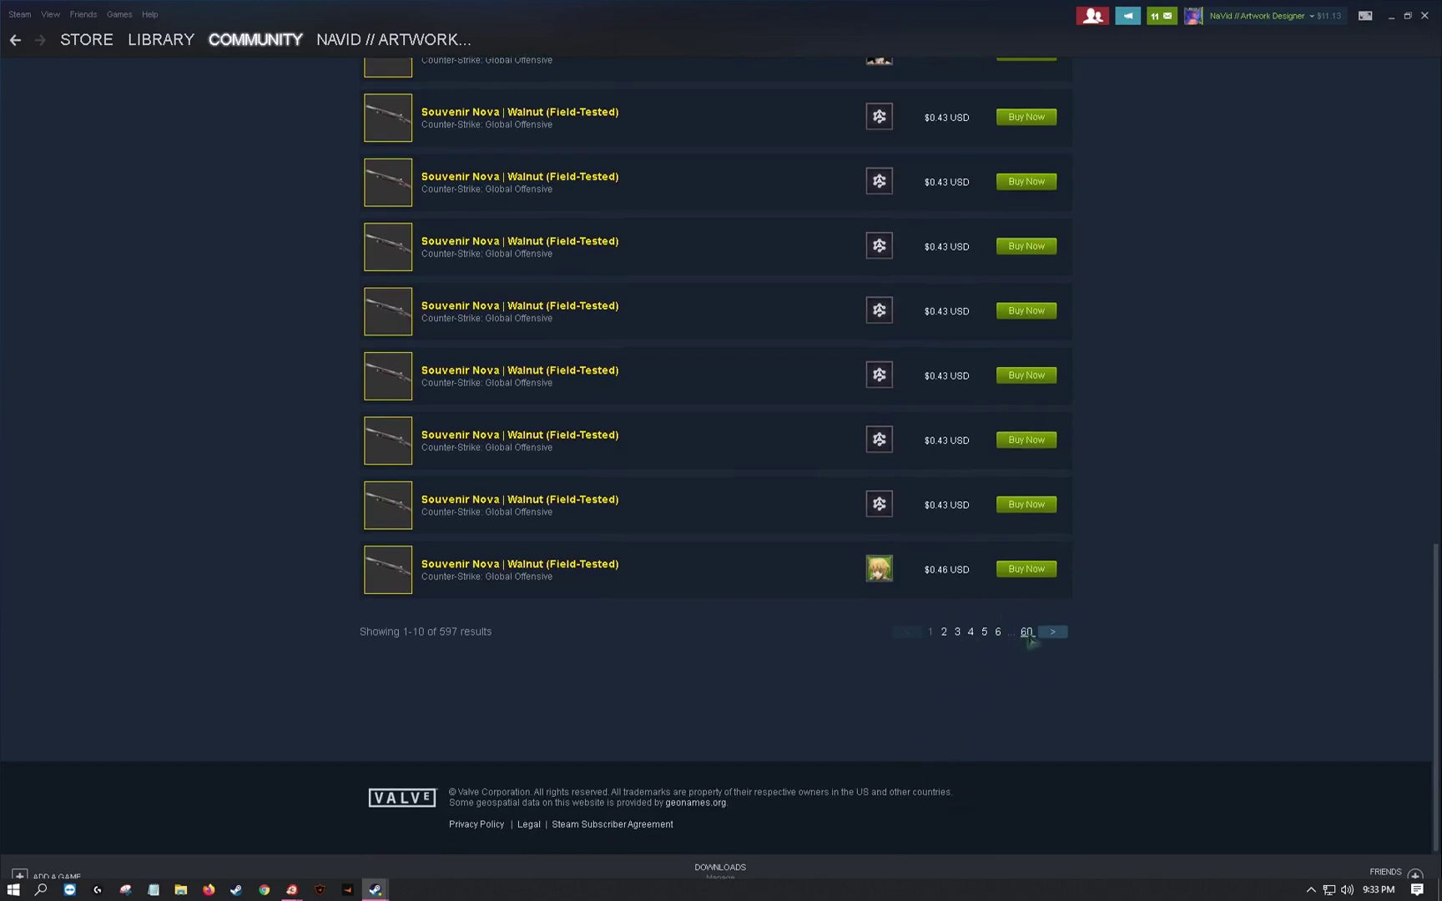
- Put away the calculator window and bring the Steam Community browser window forward
mouse_move(291, 889)
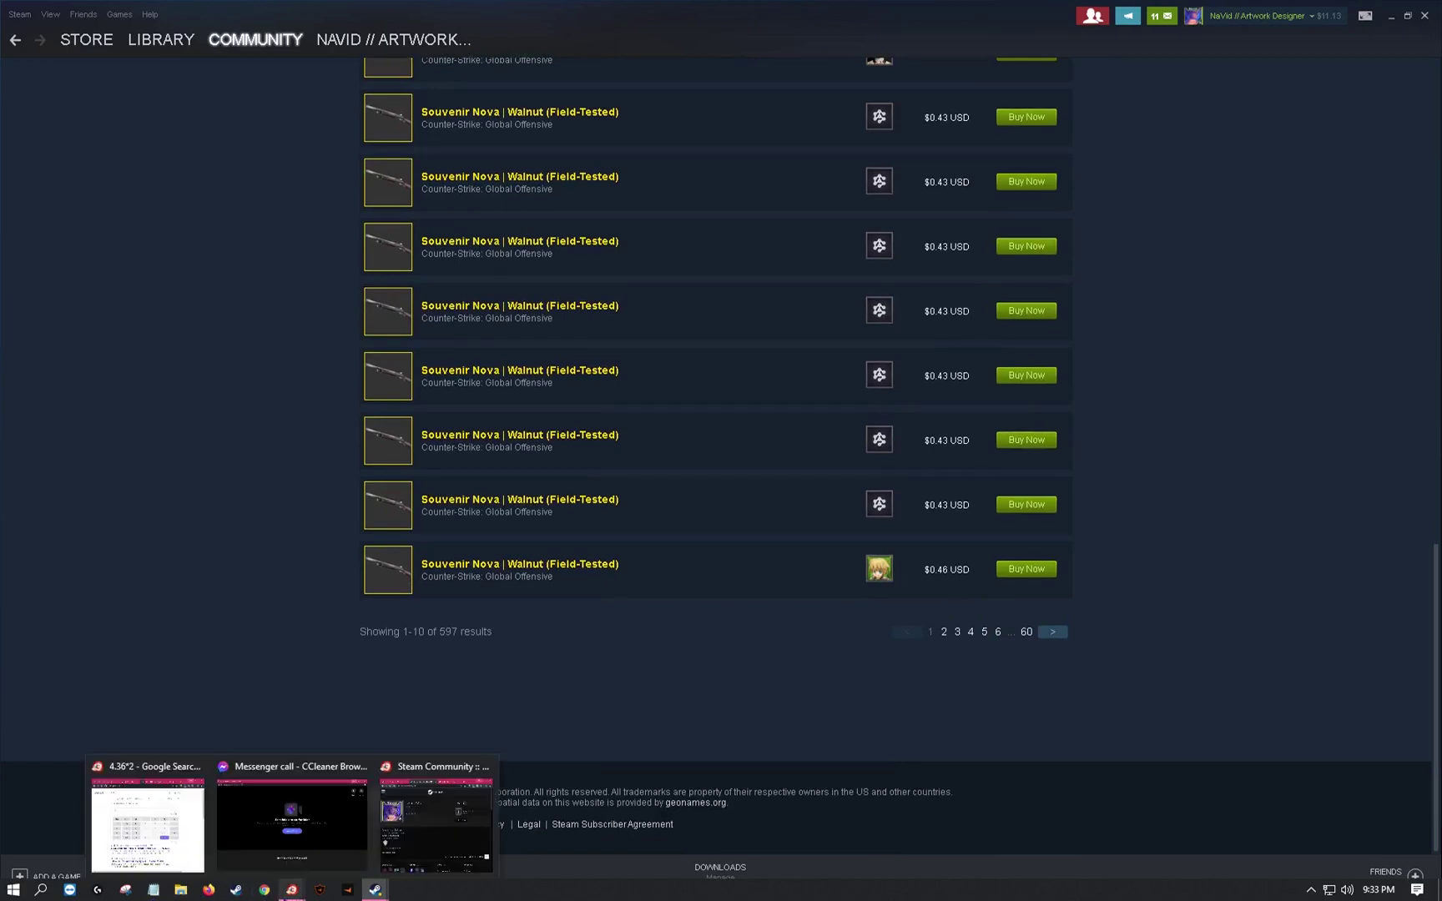
left_click(132, 806)
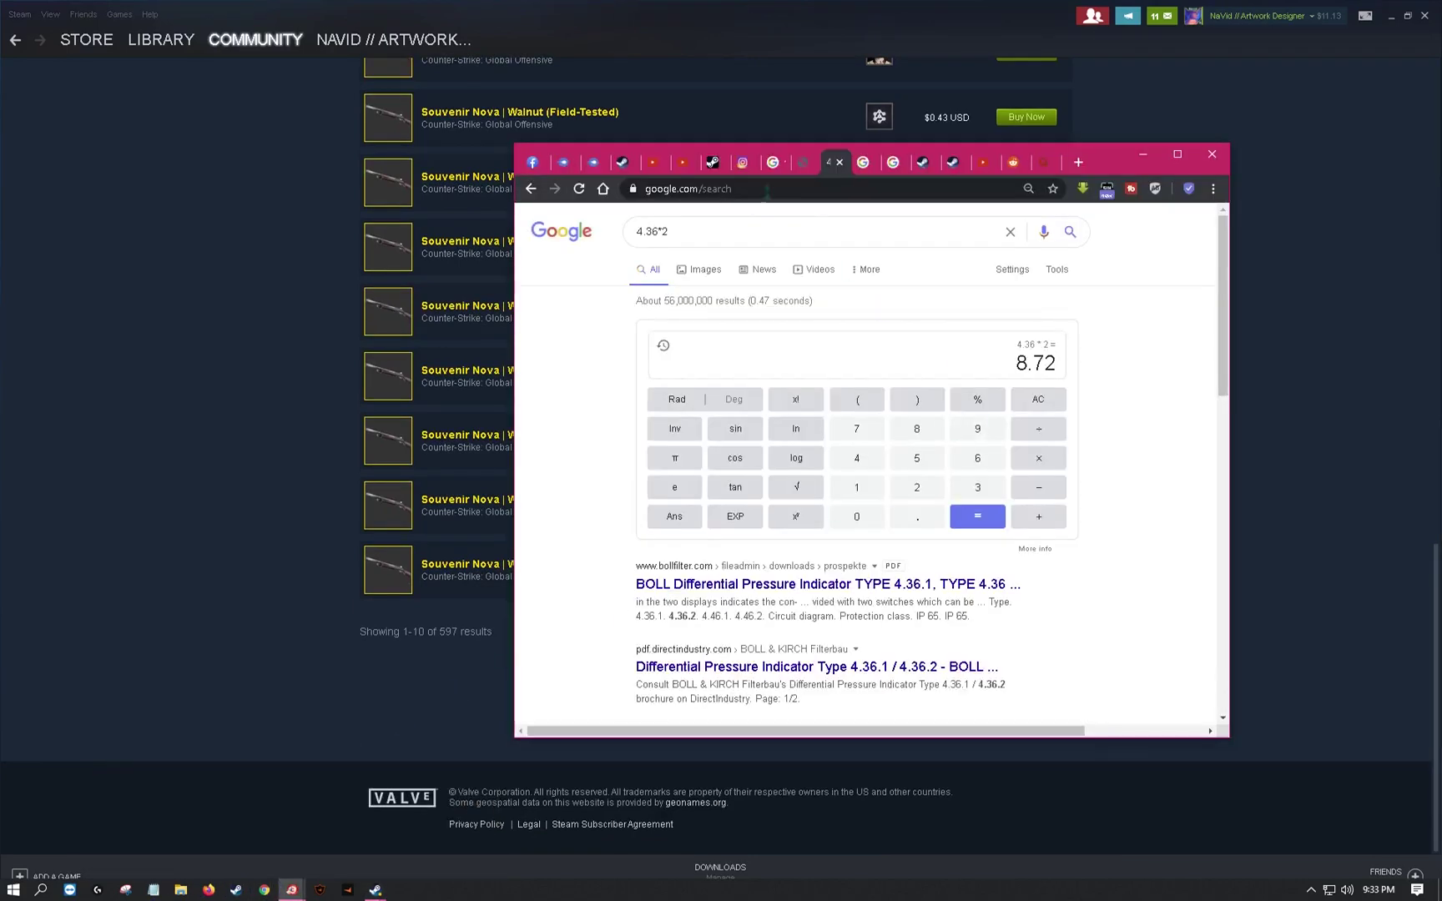
left_click(1142, 154)
mouse_move(292, 890)
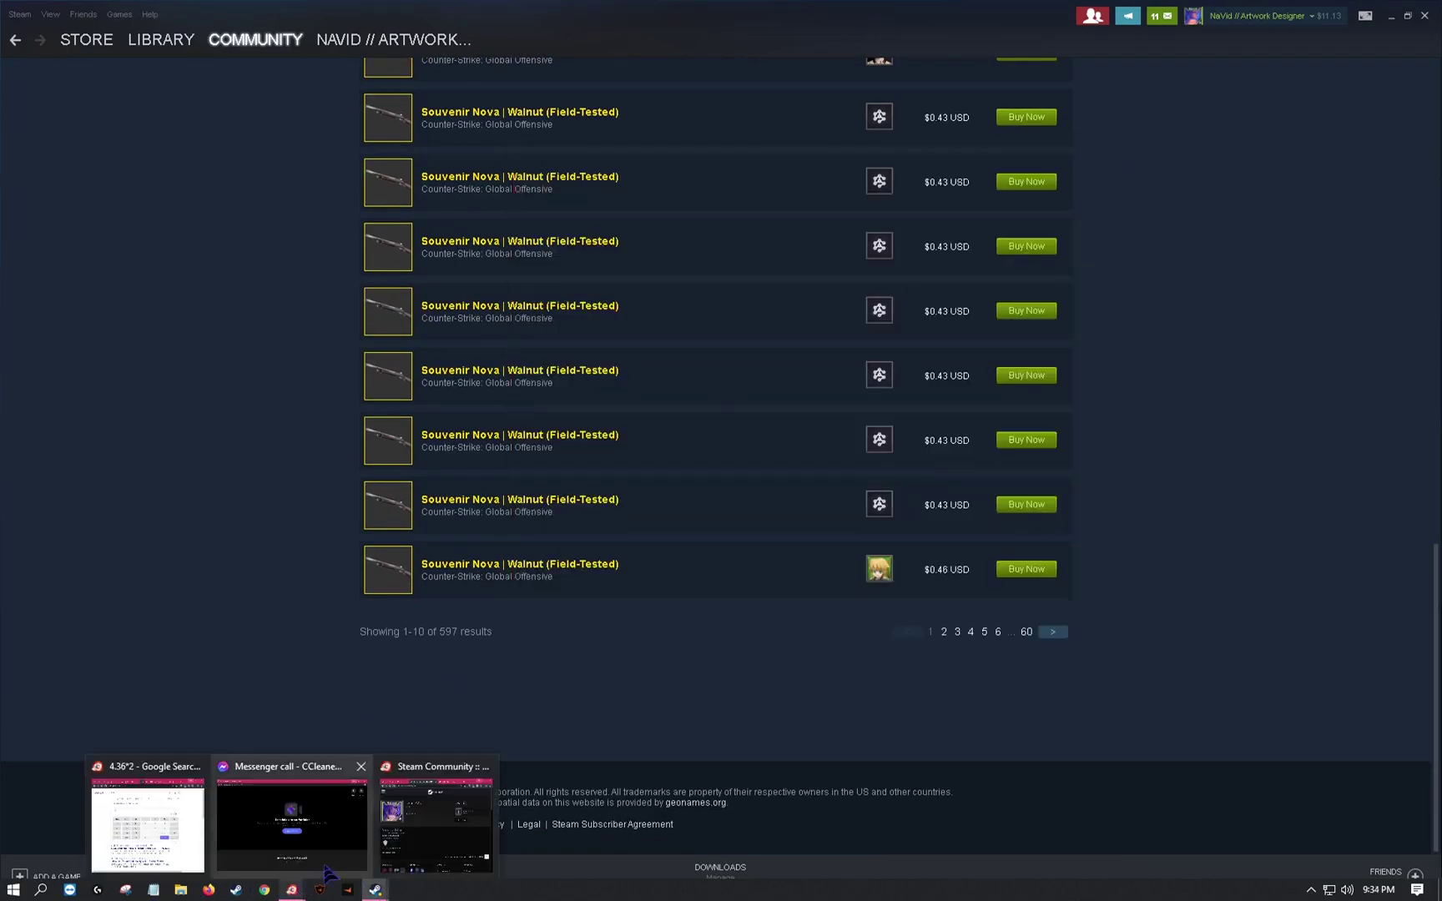
left_click(436, 822)
- Maximize the browser, filter the Market to CS:GO, and open Souvenir Nova | Walnut (Field-Tested)
left_click(840, 190)
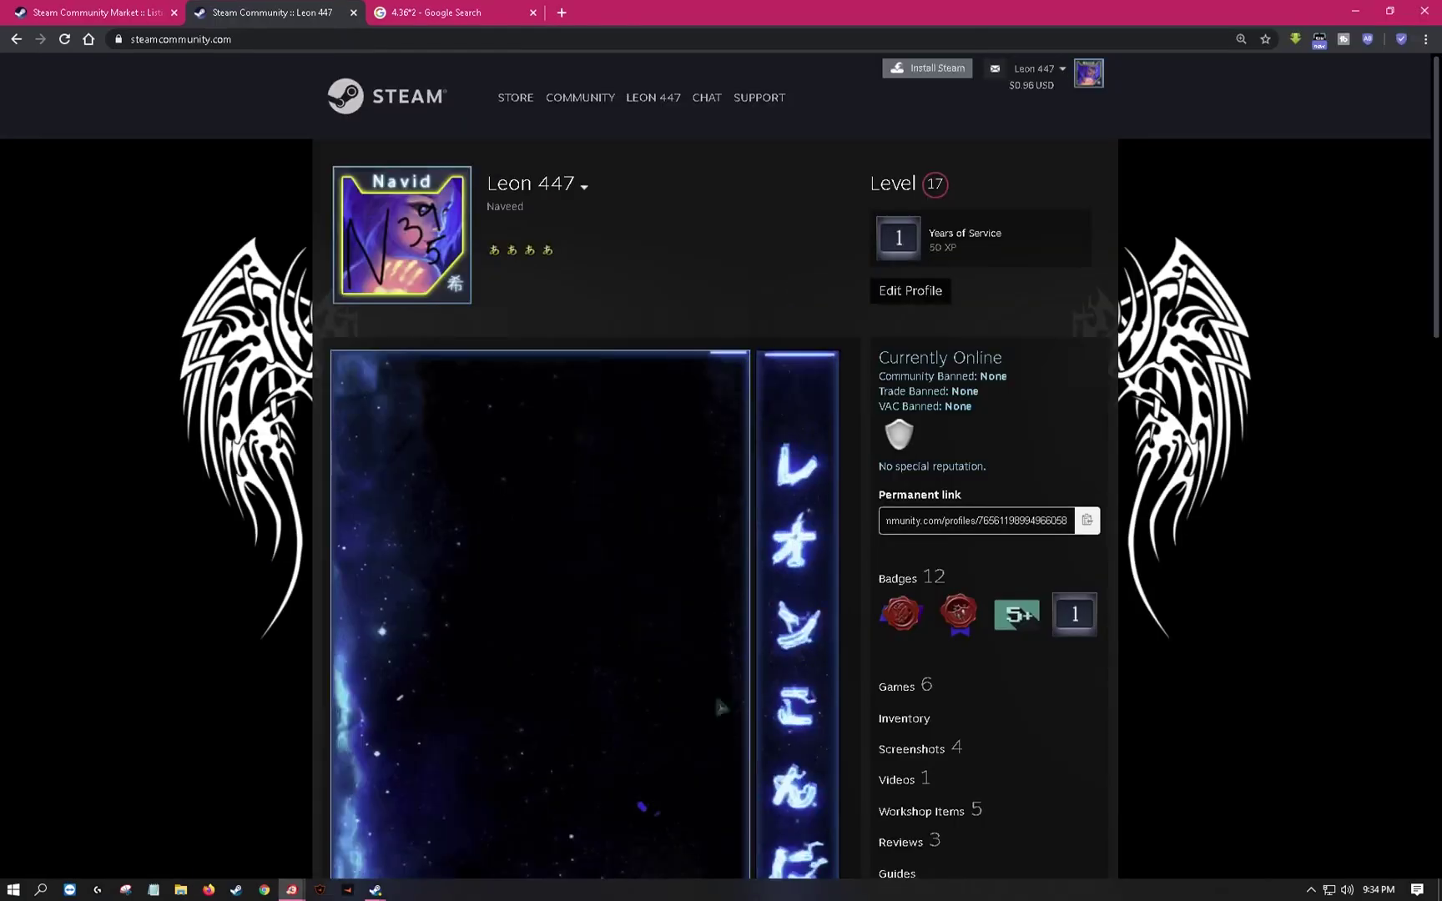
scroll(707, 751, "down", 5)
scroll(708, 751, "up", 5)
left_click(905, 492)
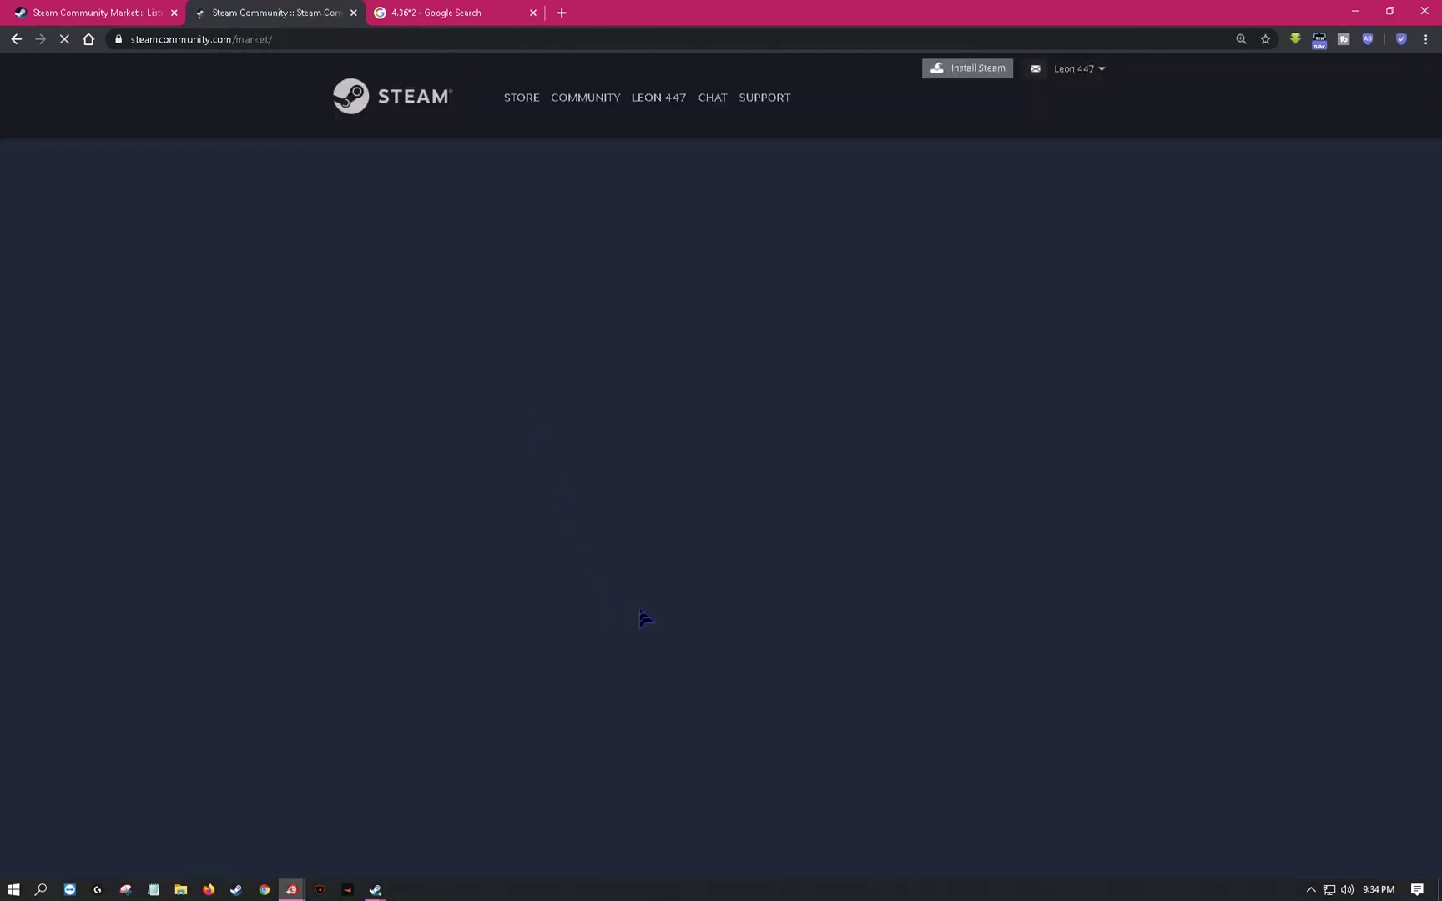
scroll(967, 567, "down", 9)
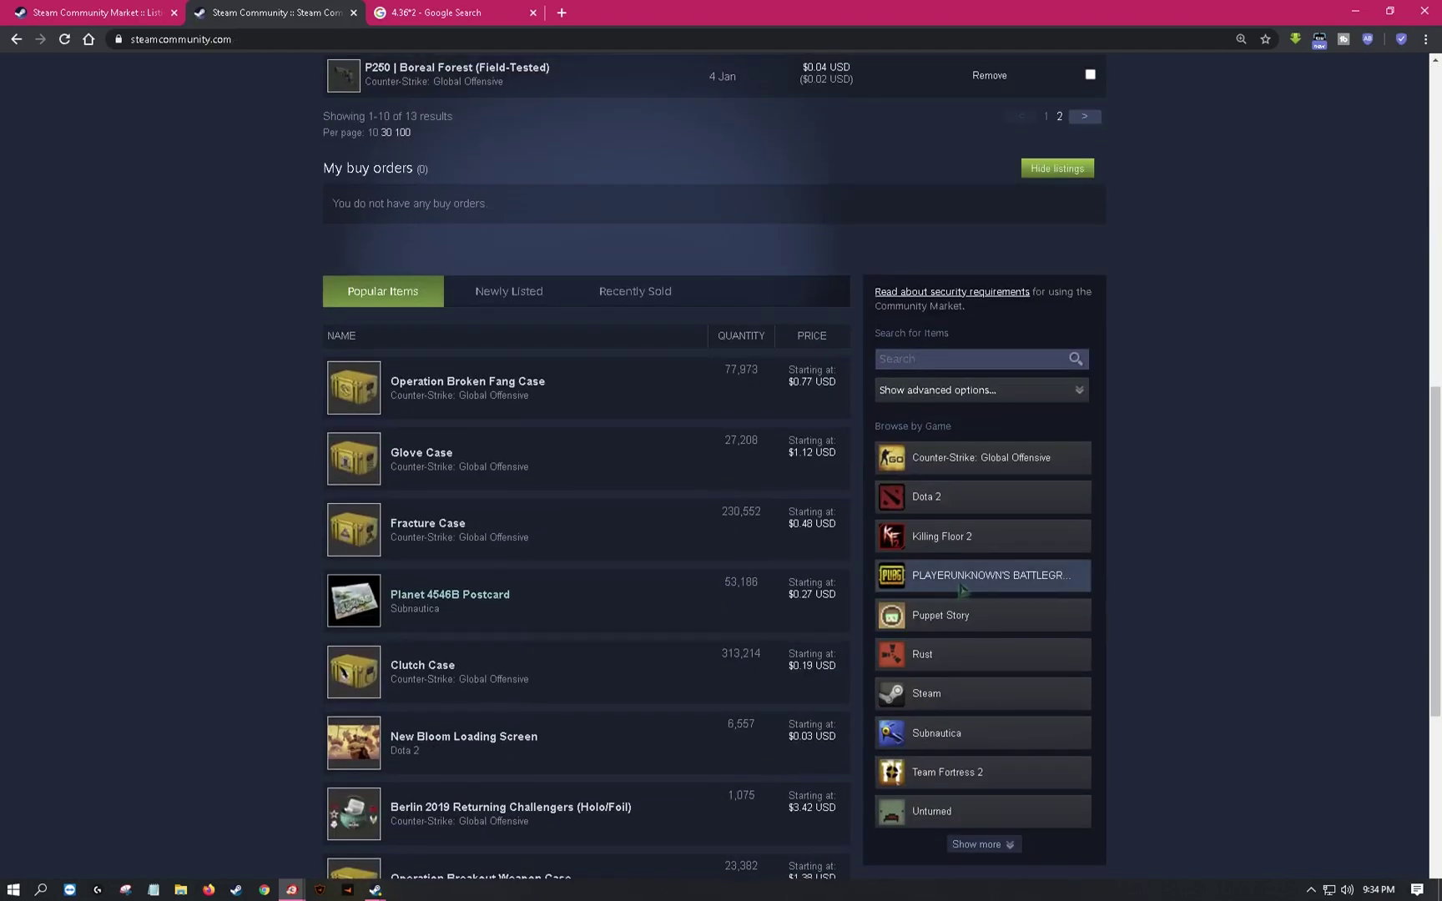
left_click(956, 464)
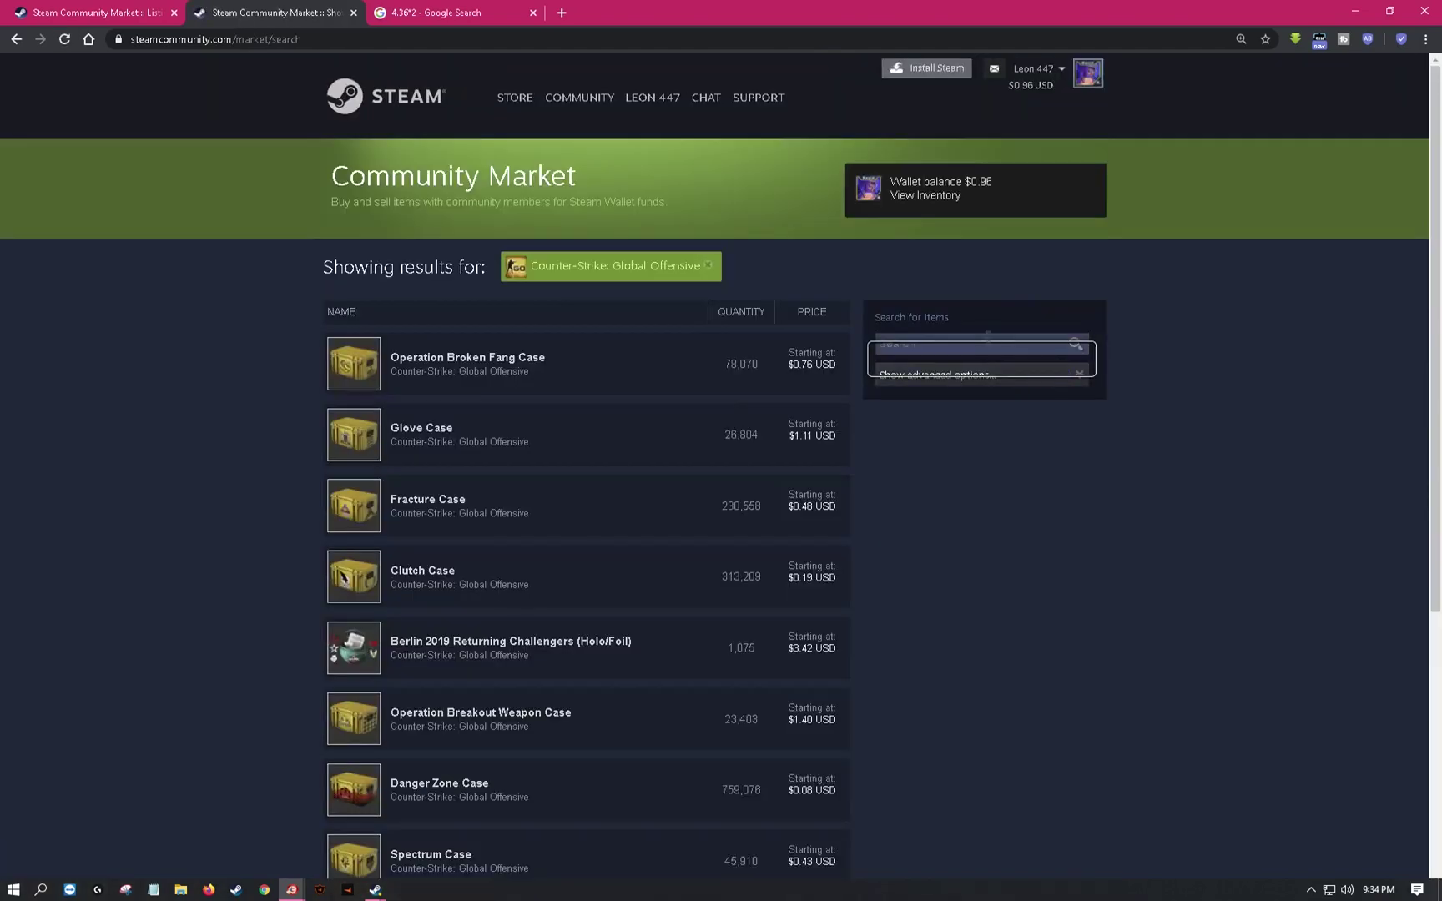
type("Souvenir Nova | Walnut")
left_click(1077, 345)
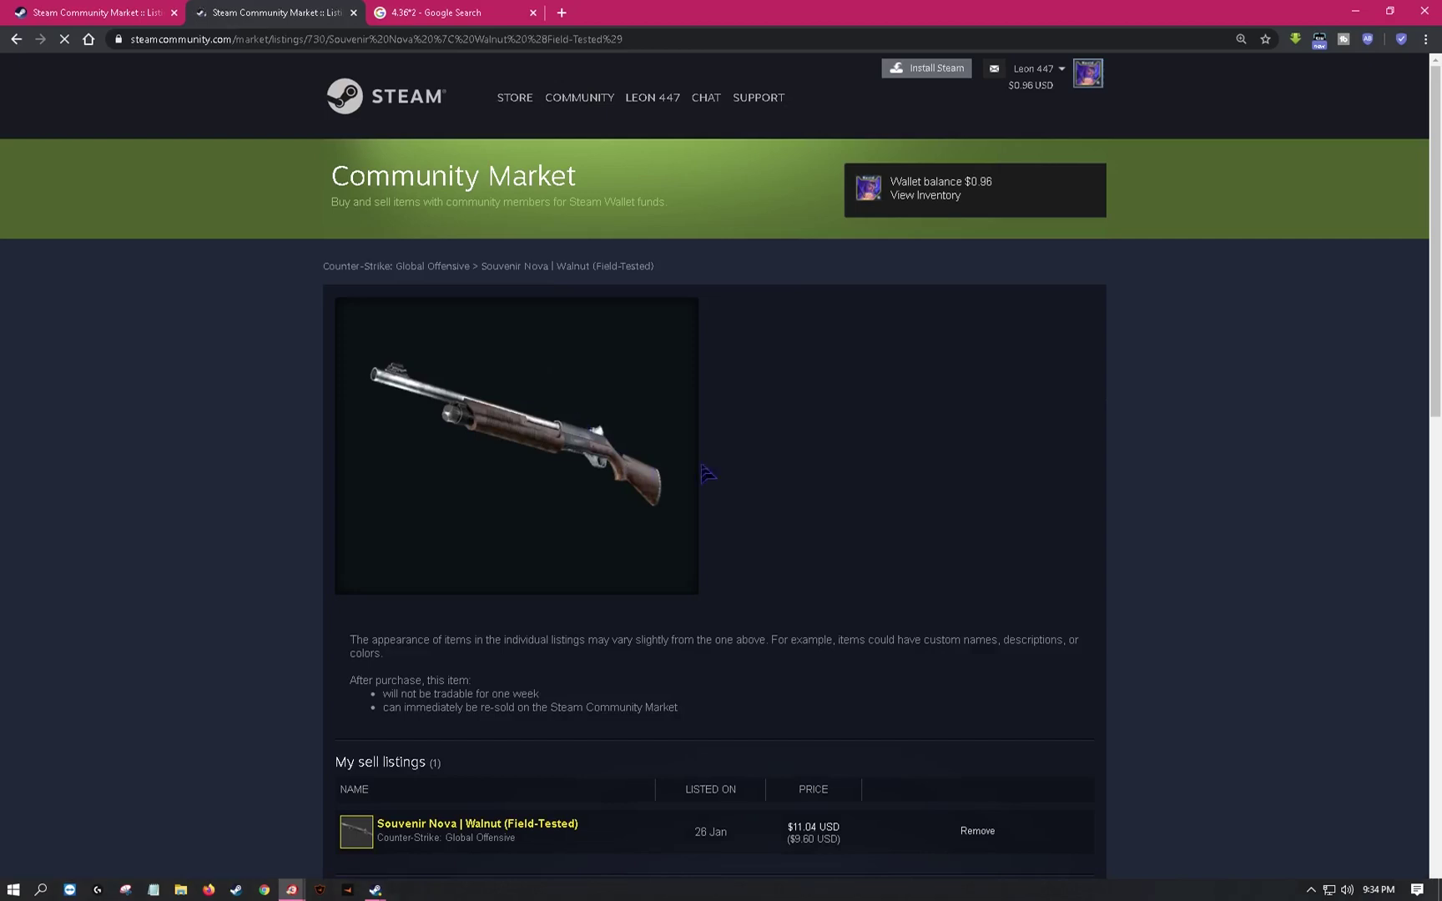
double_click(793, 378)
scroll(826, 438, "down", 15)
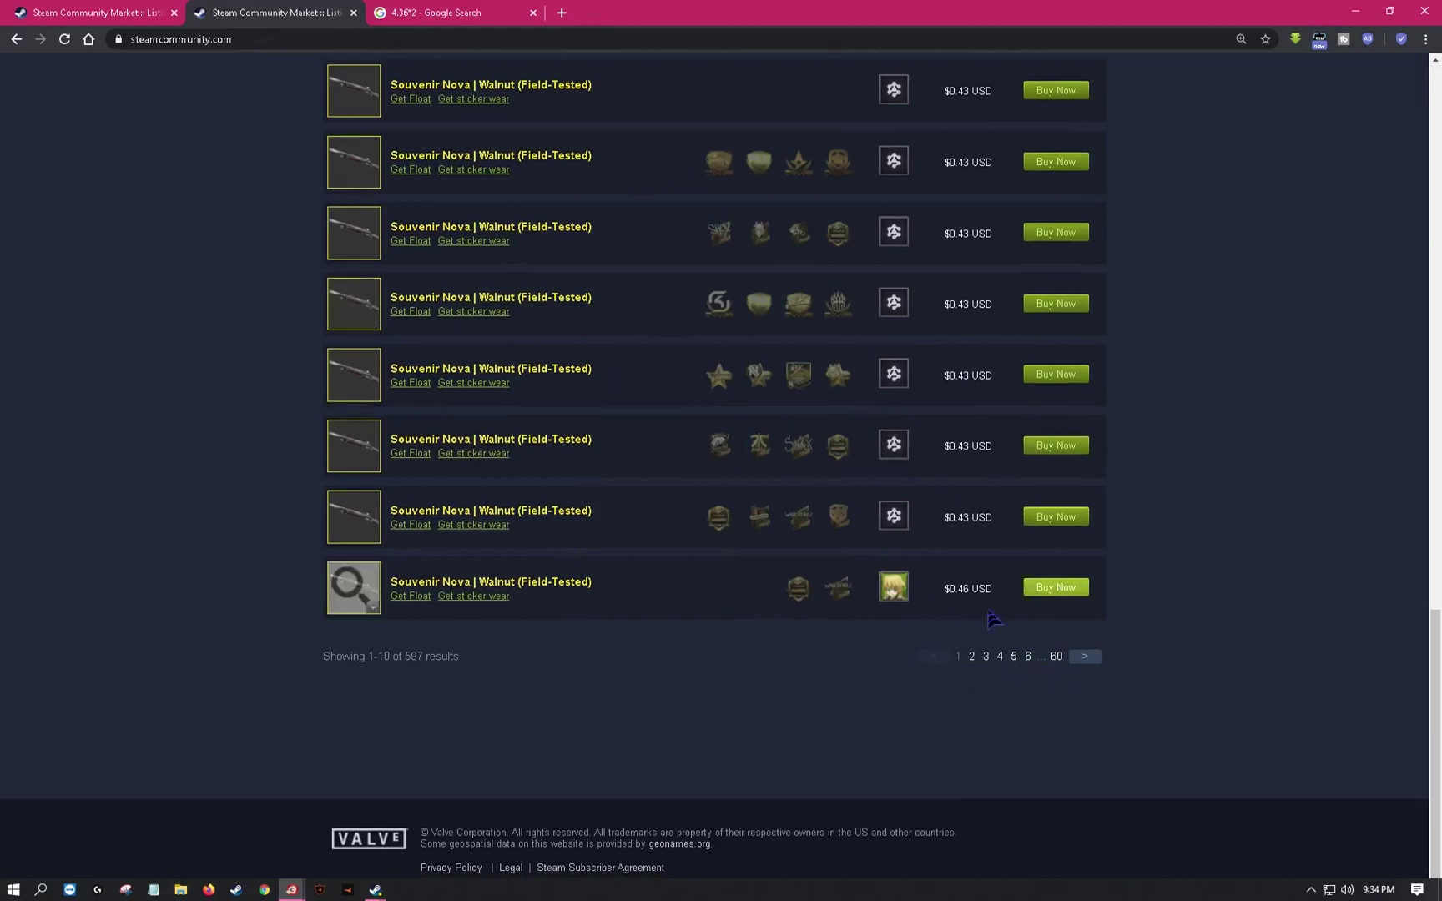
scroll(669, 460, "up", 5)
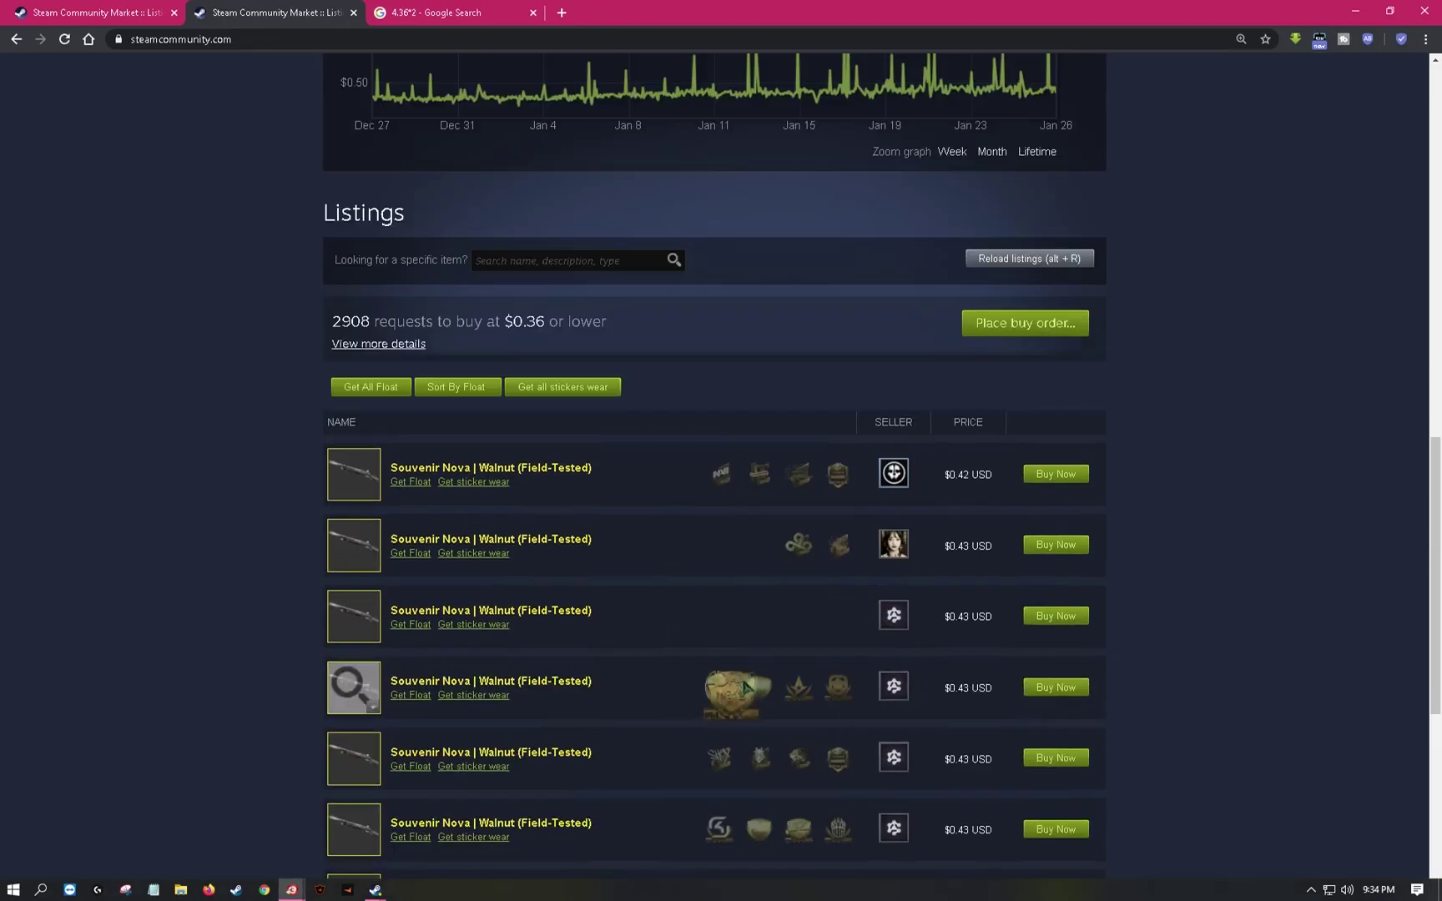
scroll(355, 689, "down", 5)
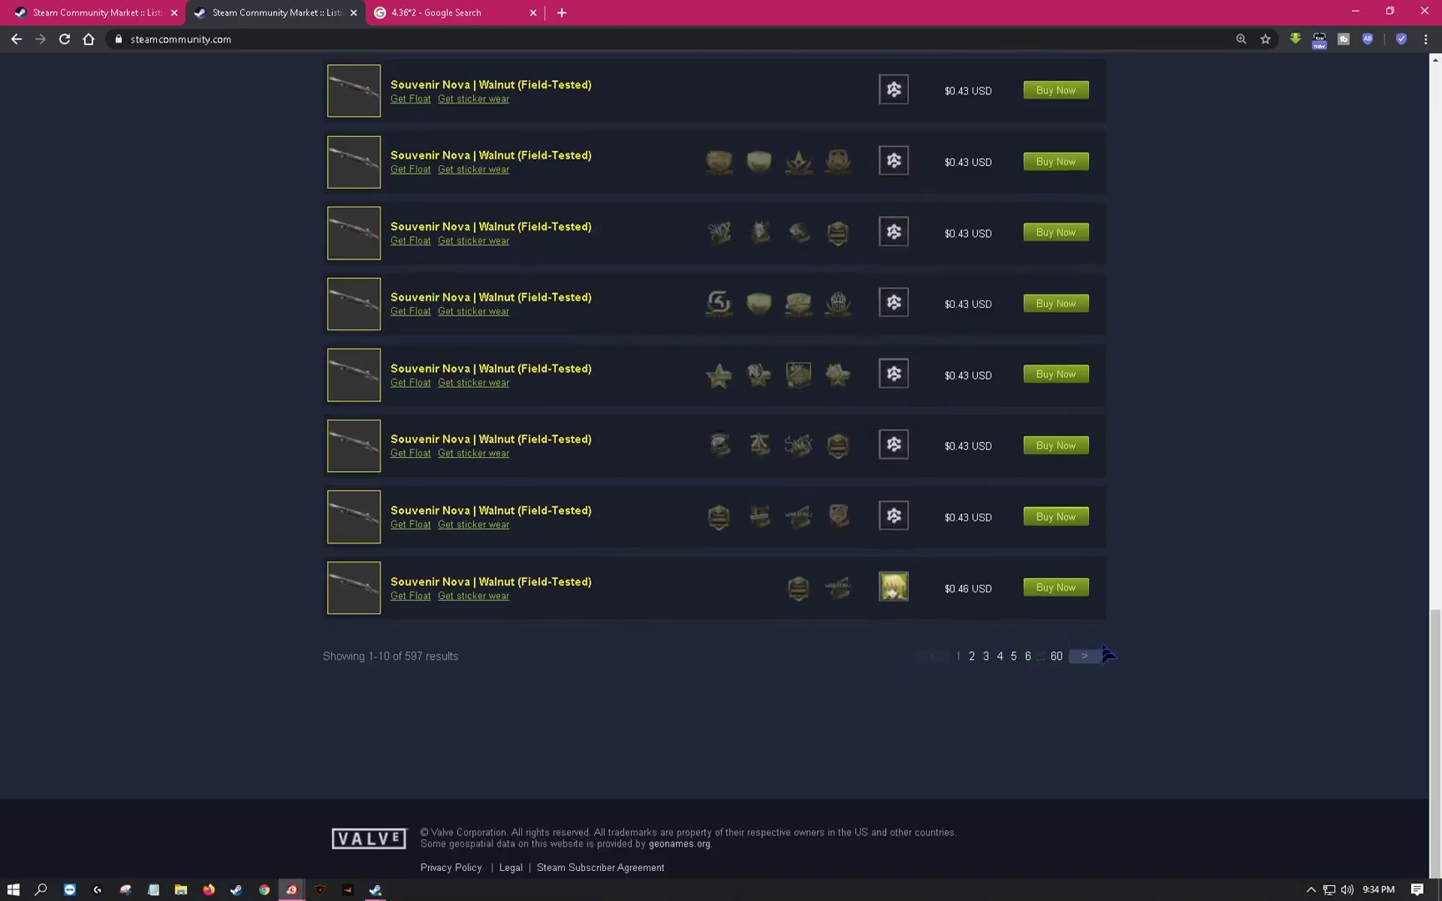
- Open the developer console, attempt listings page 60, and expand the 429 Too Many Requests error
key("F12")
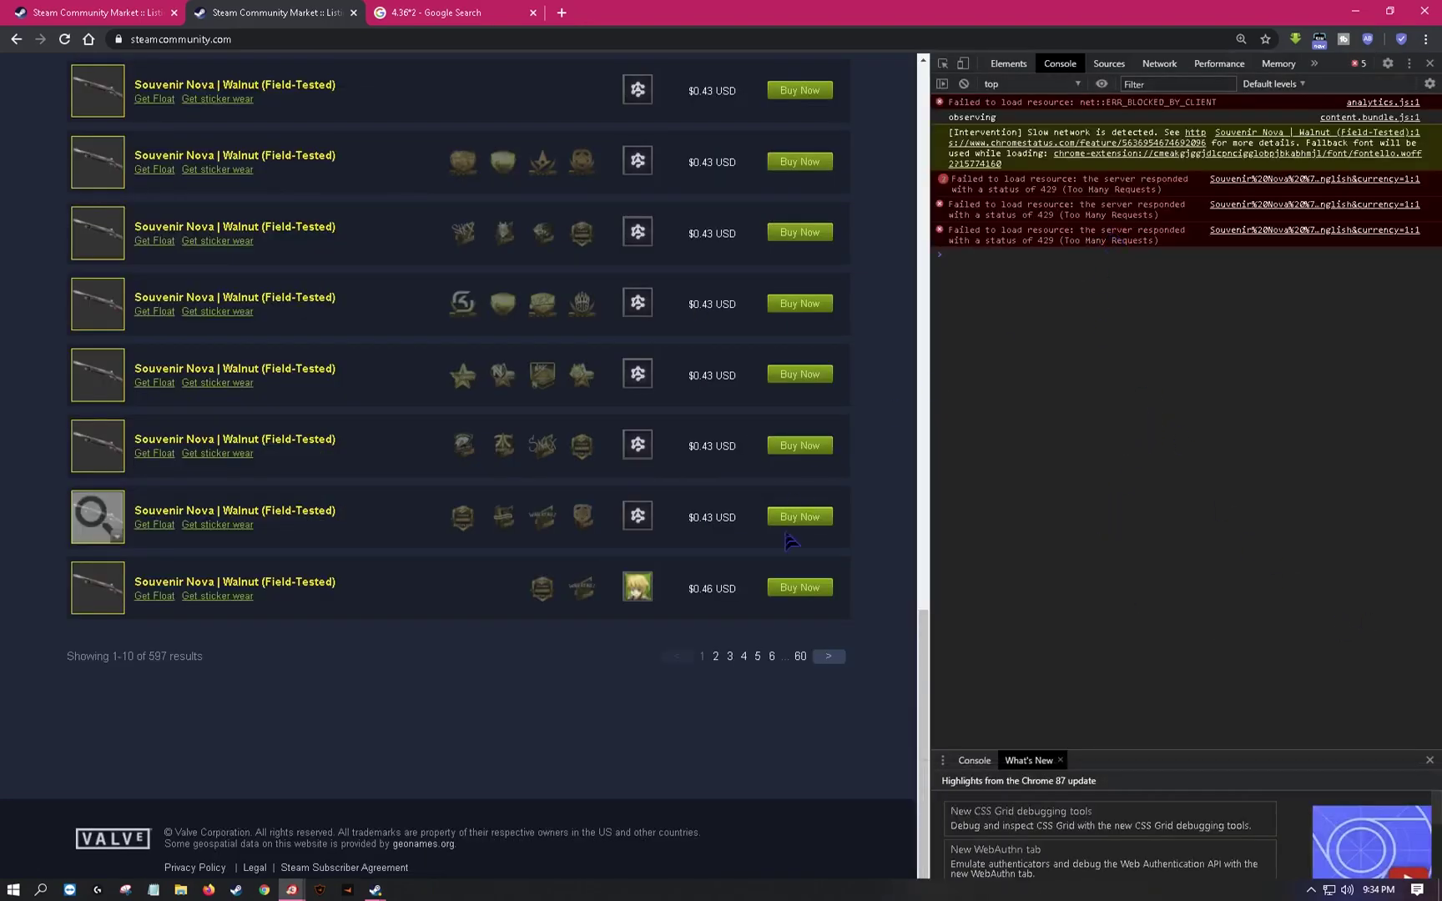
left_click(798, 658)
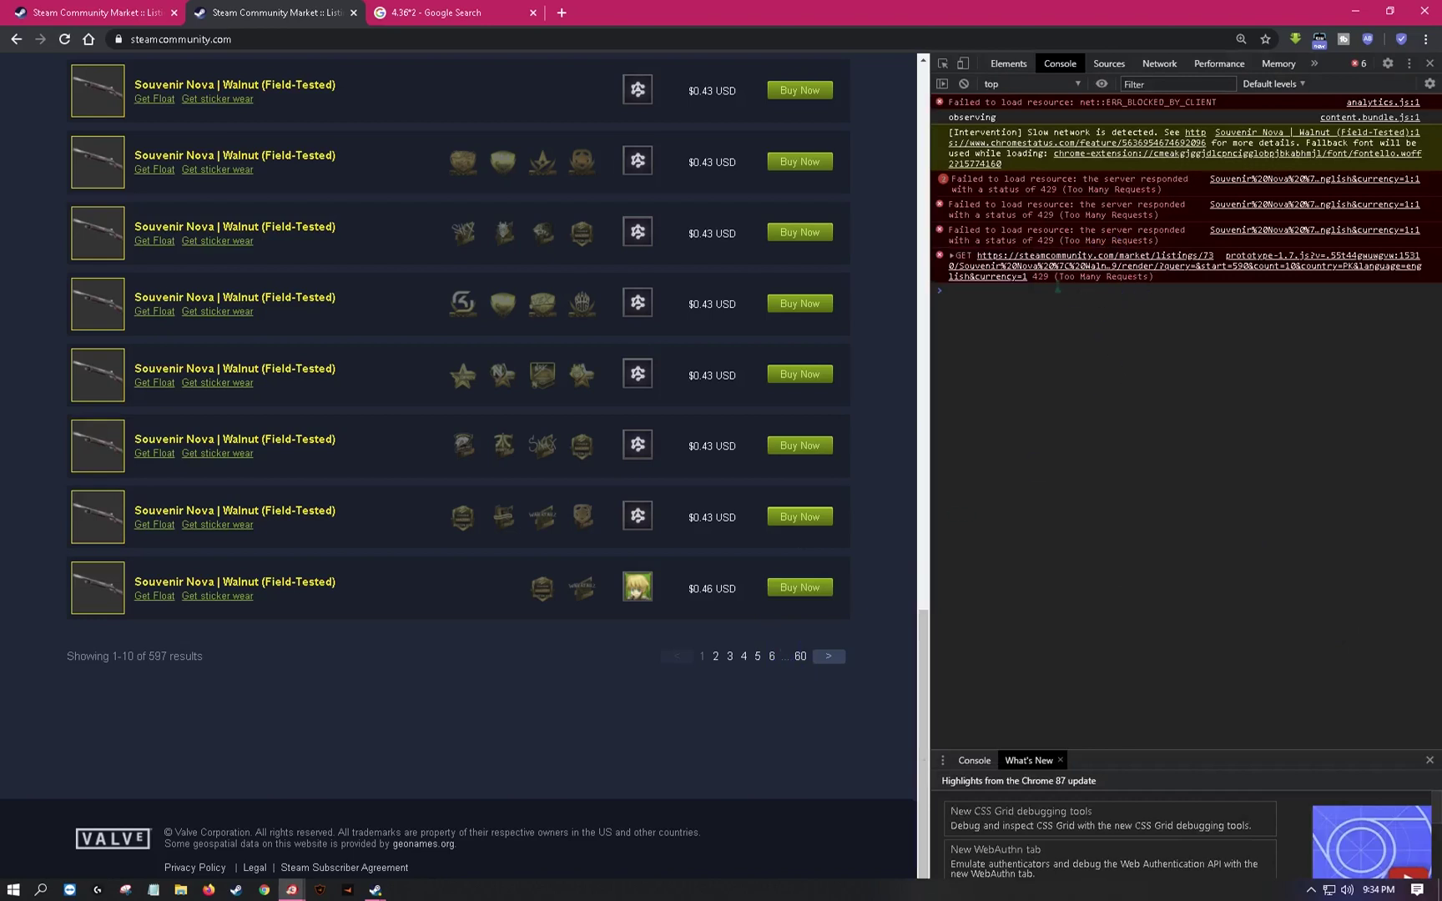
left_click(1139, 278)
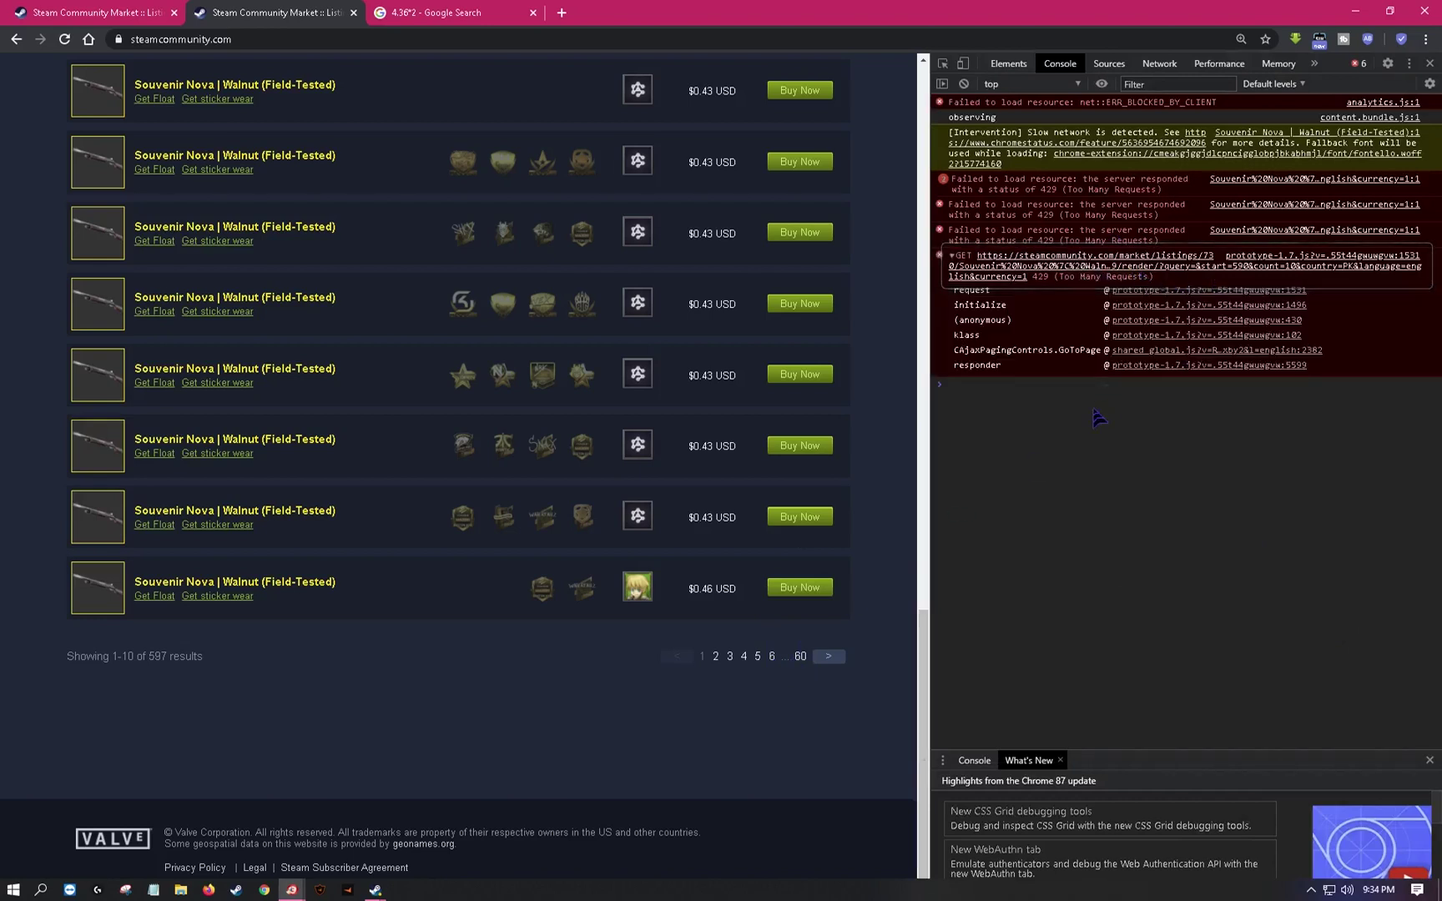
left_click(1028, 438)
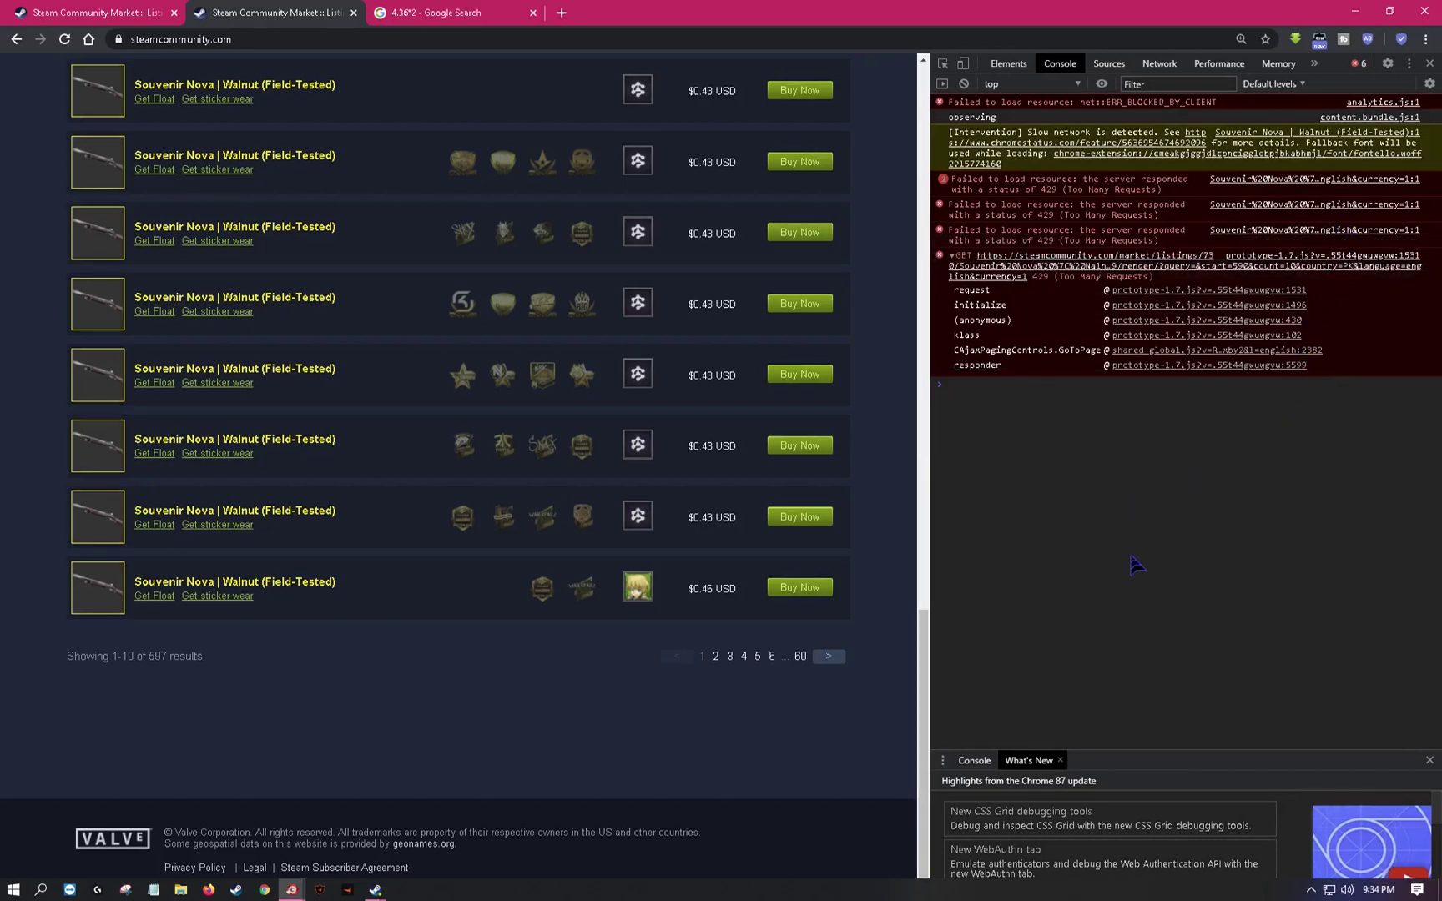
left_click(808, 662)
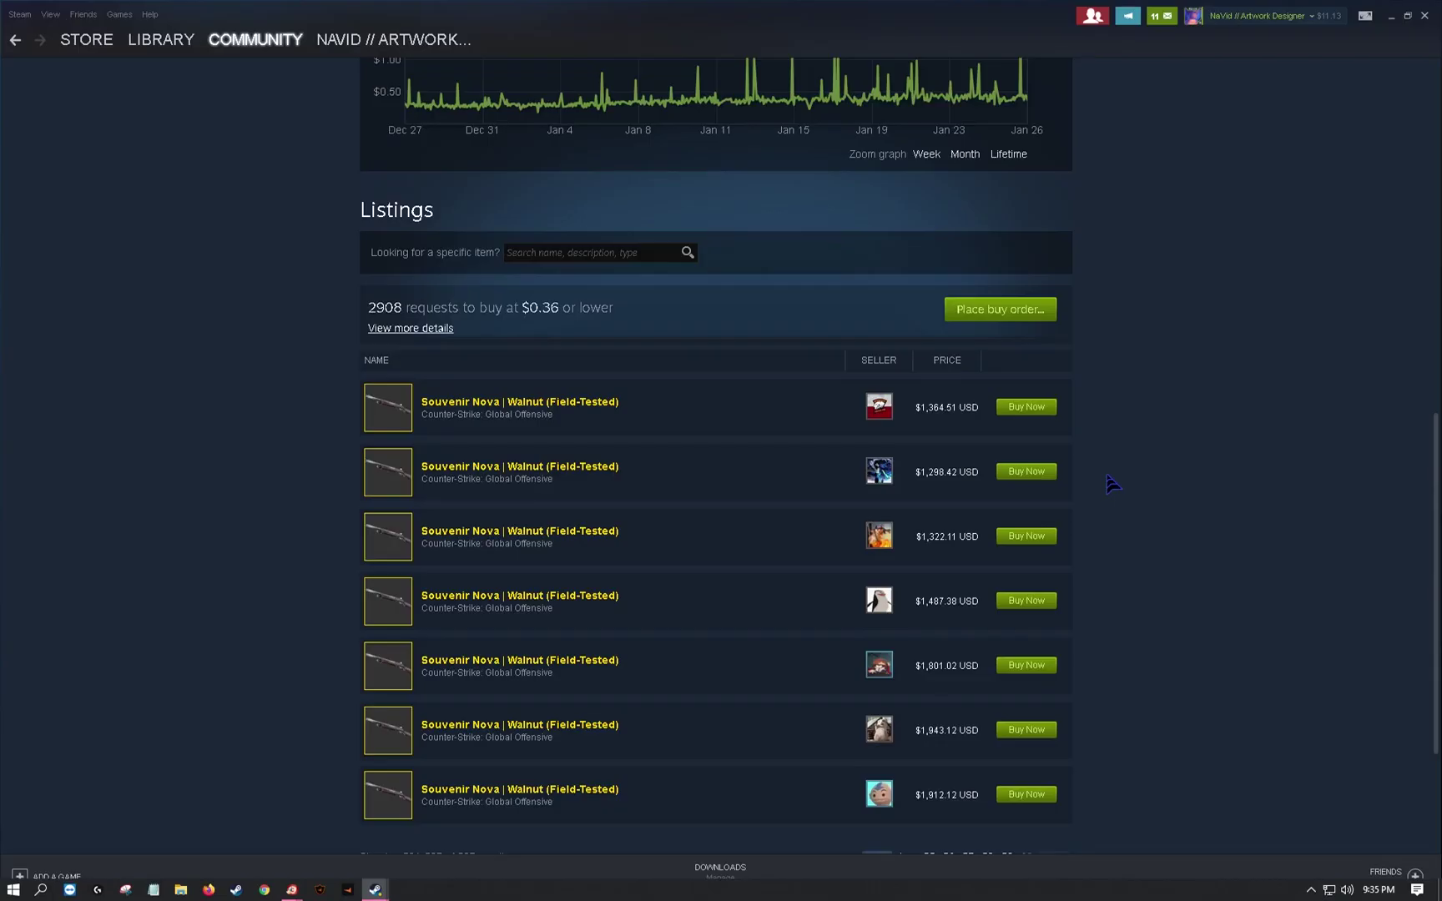
- Step back through the Field-Tested listings from page 55 to page 34, where the $11.04 offer appears
scroll(992, 777, "down", 3)
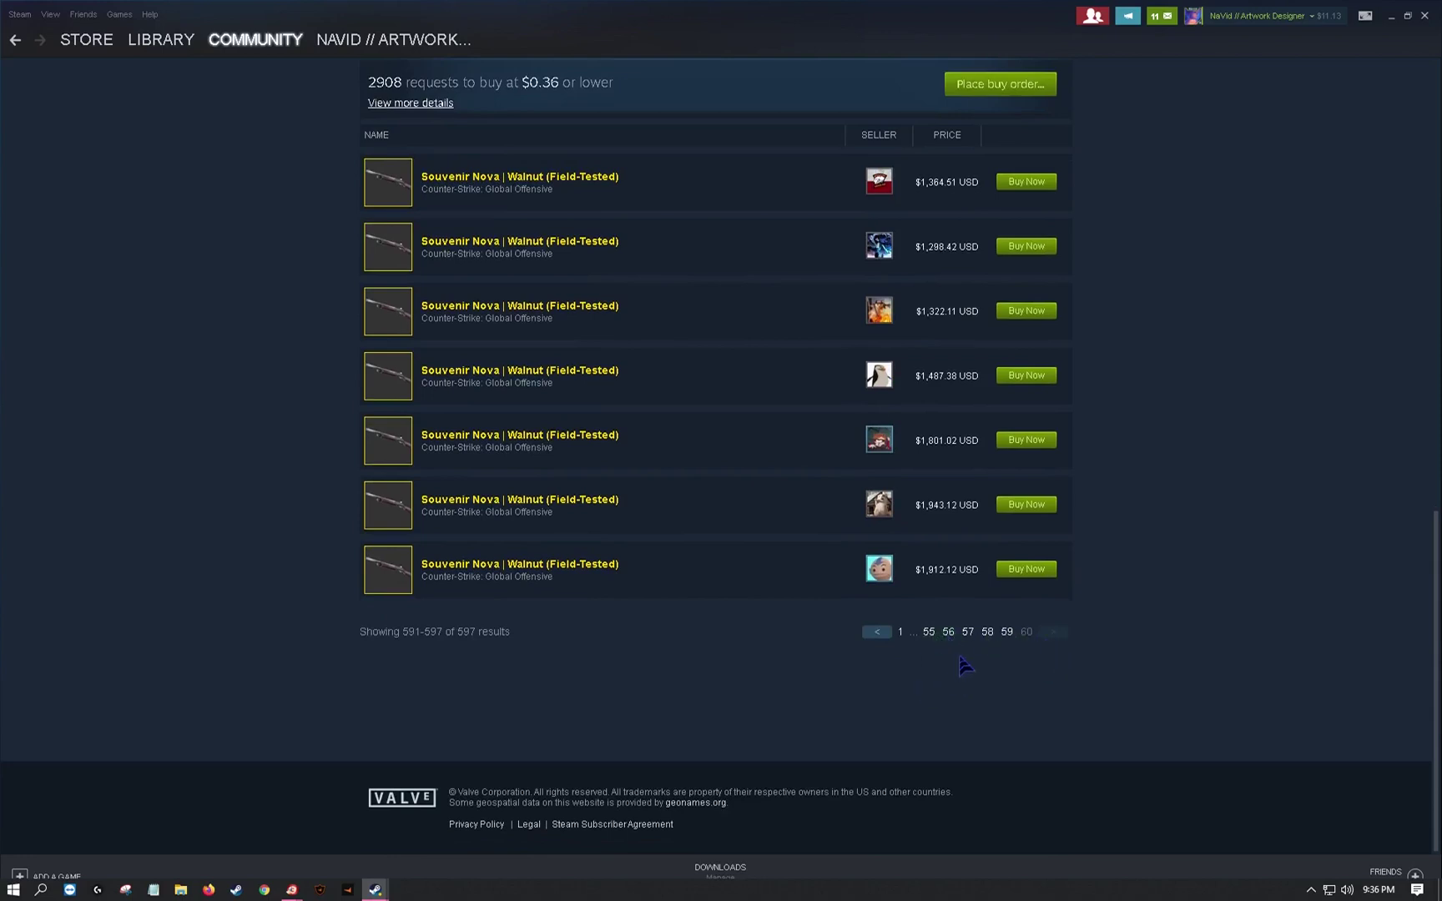
left_click(928, 635)
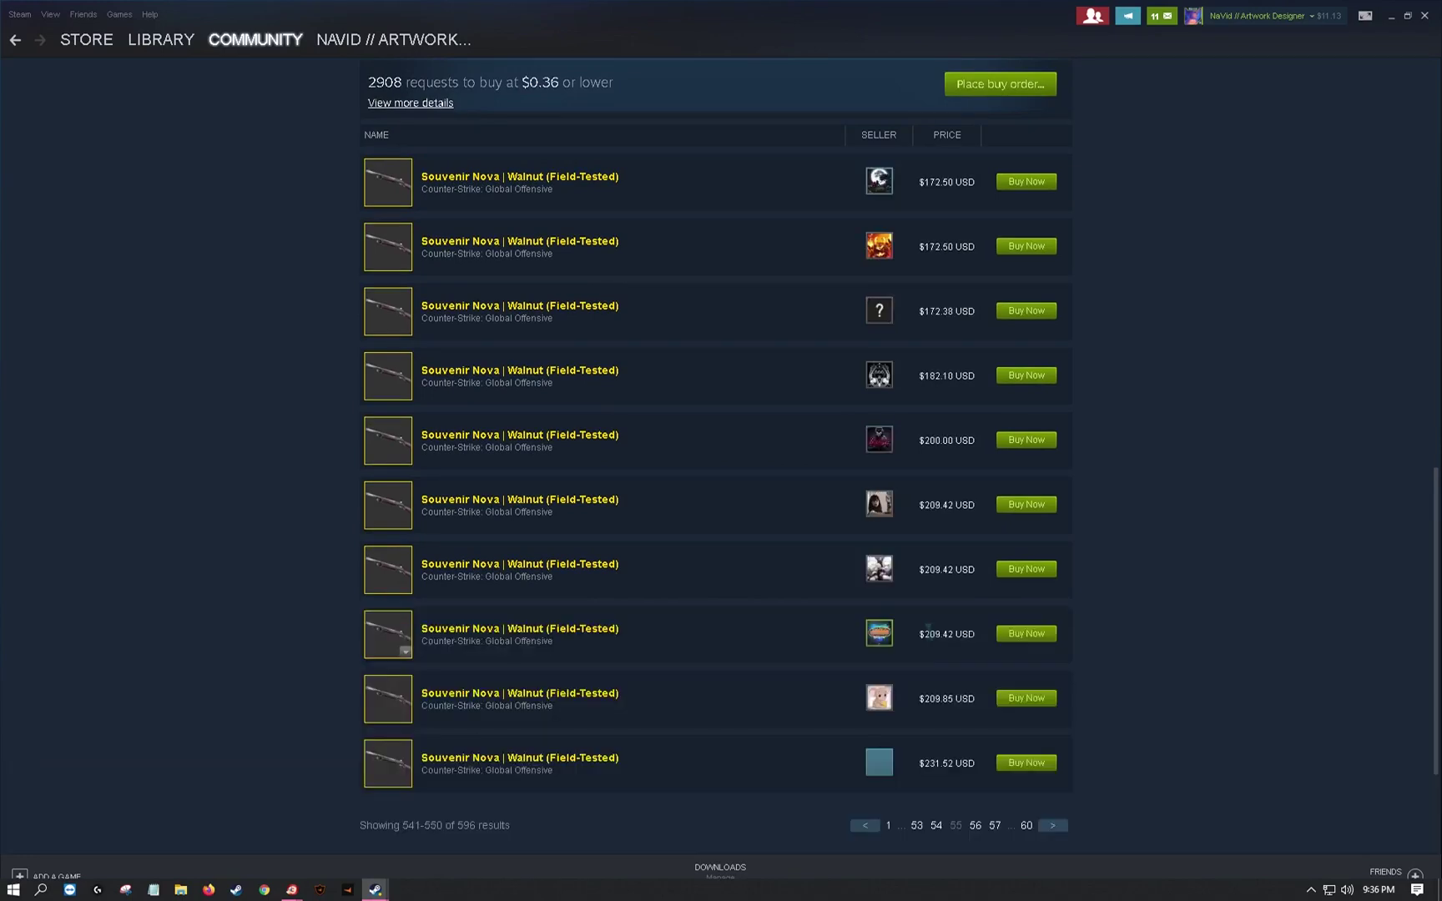
left_click(917, 826)
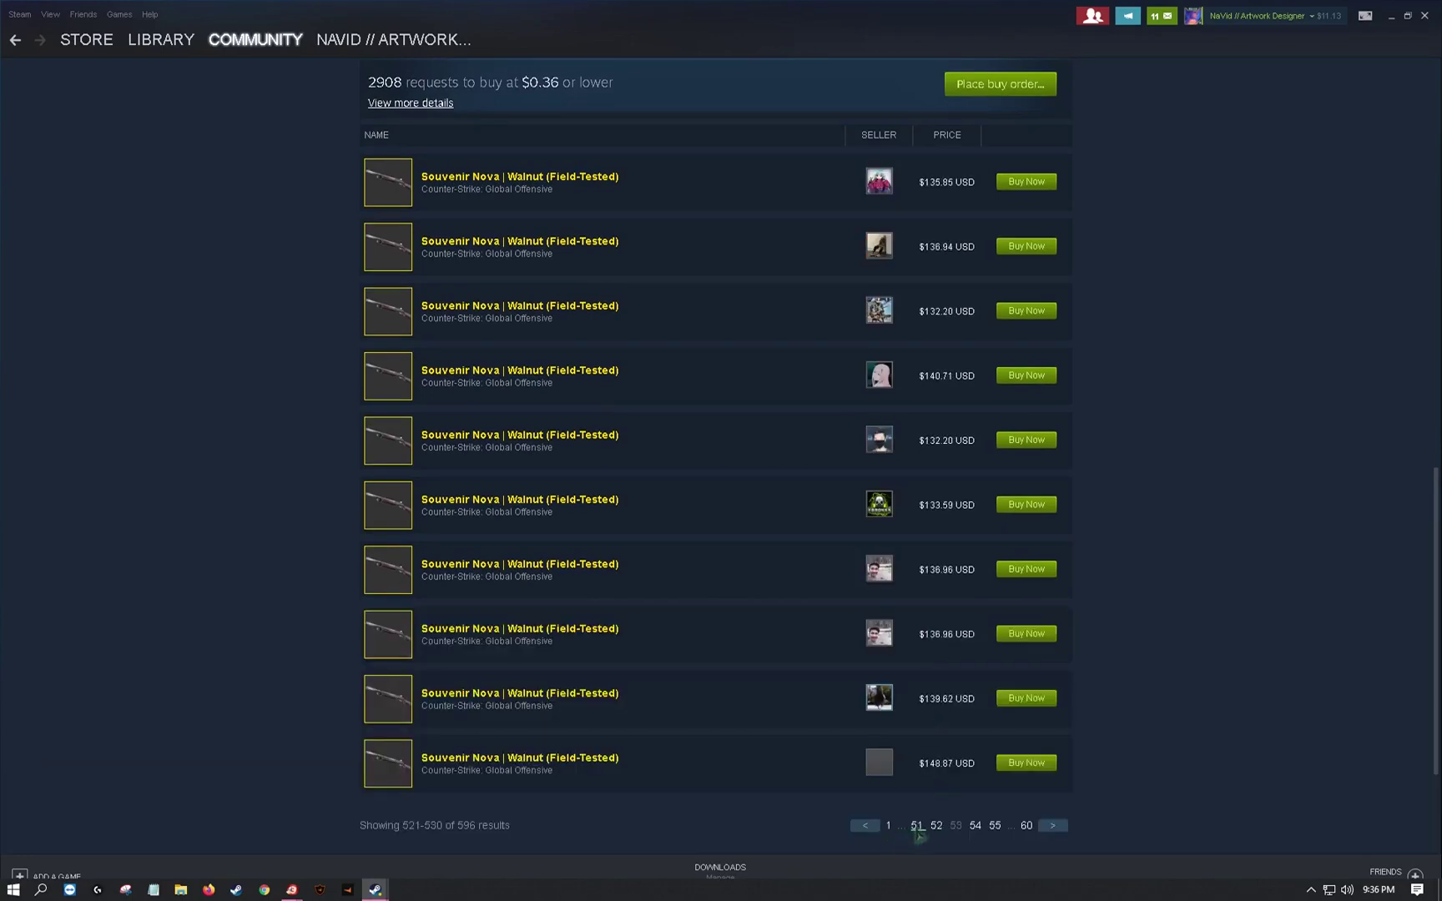
left_click(917, 826)
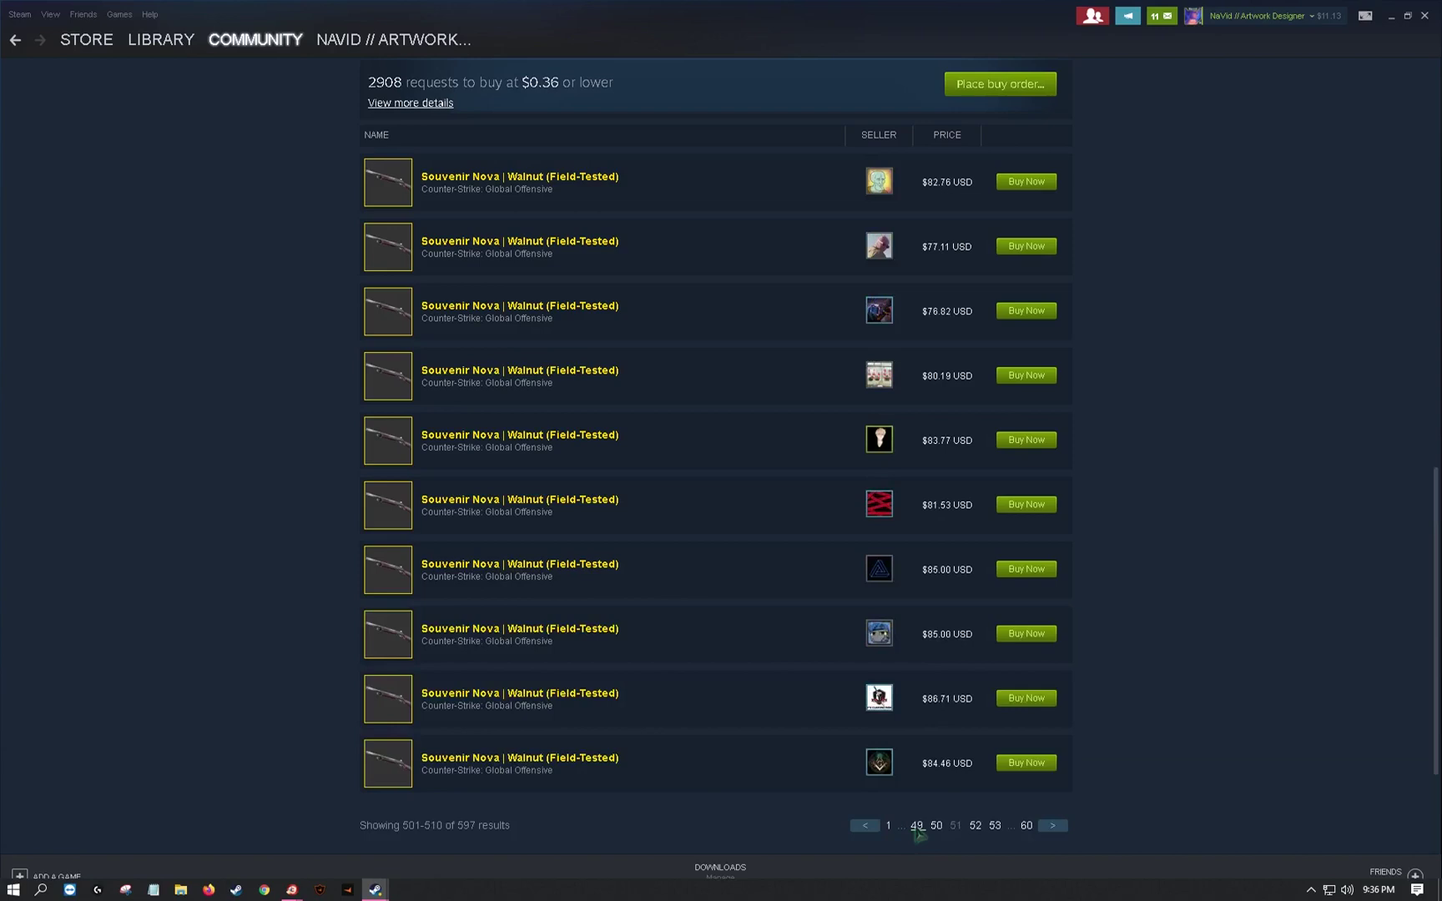
left_click(917, 826)
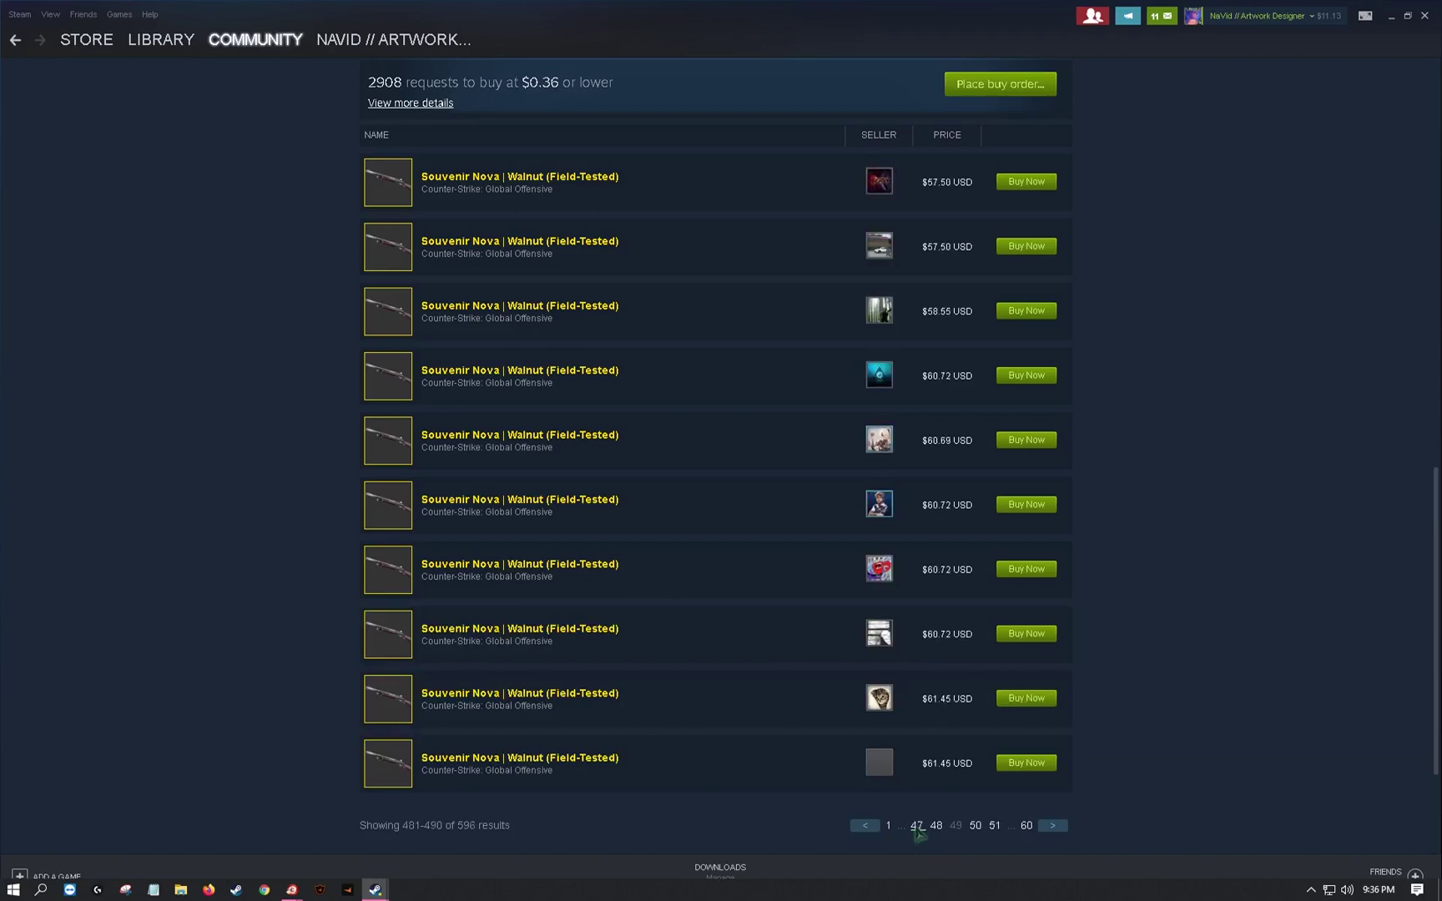
left_click(916, 828)
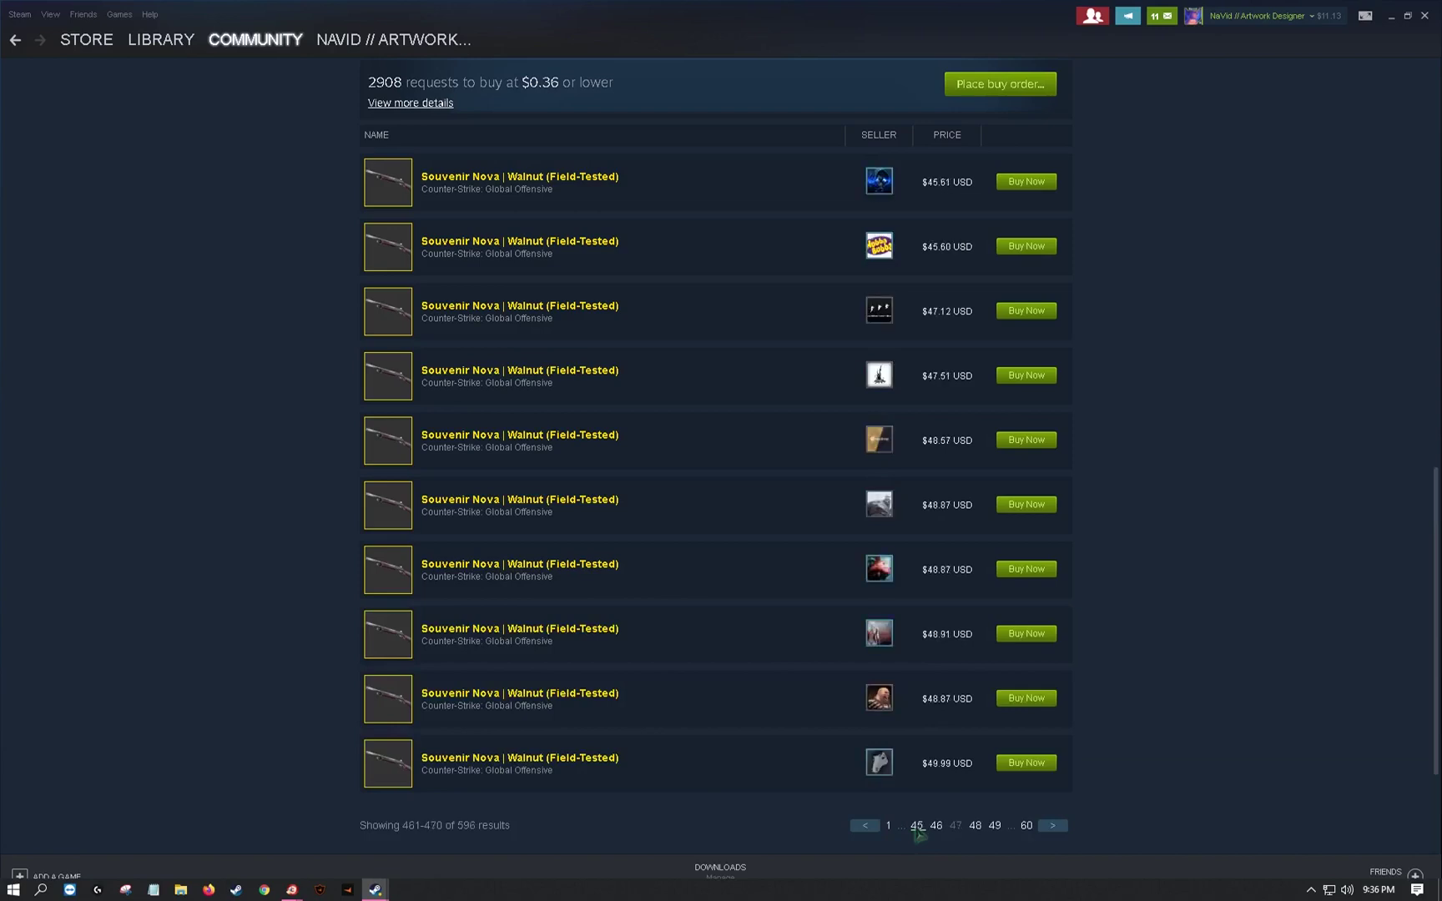
left_click(916, 827)
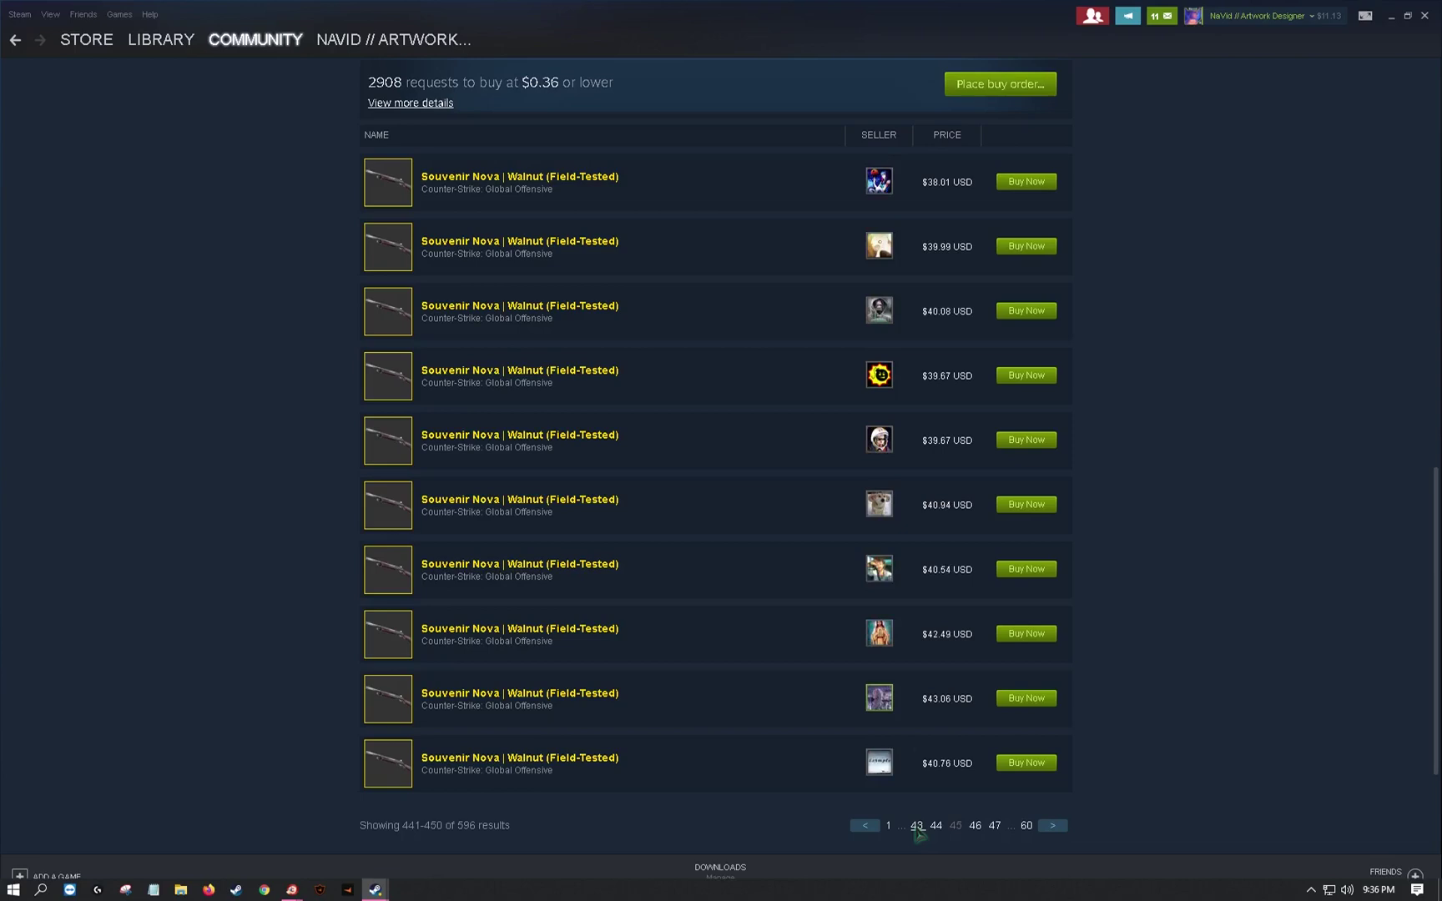
left_click(916, 828)
left_click(916, 827)
left_click(916, 827)
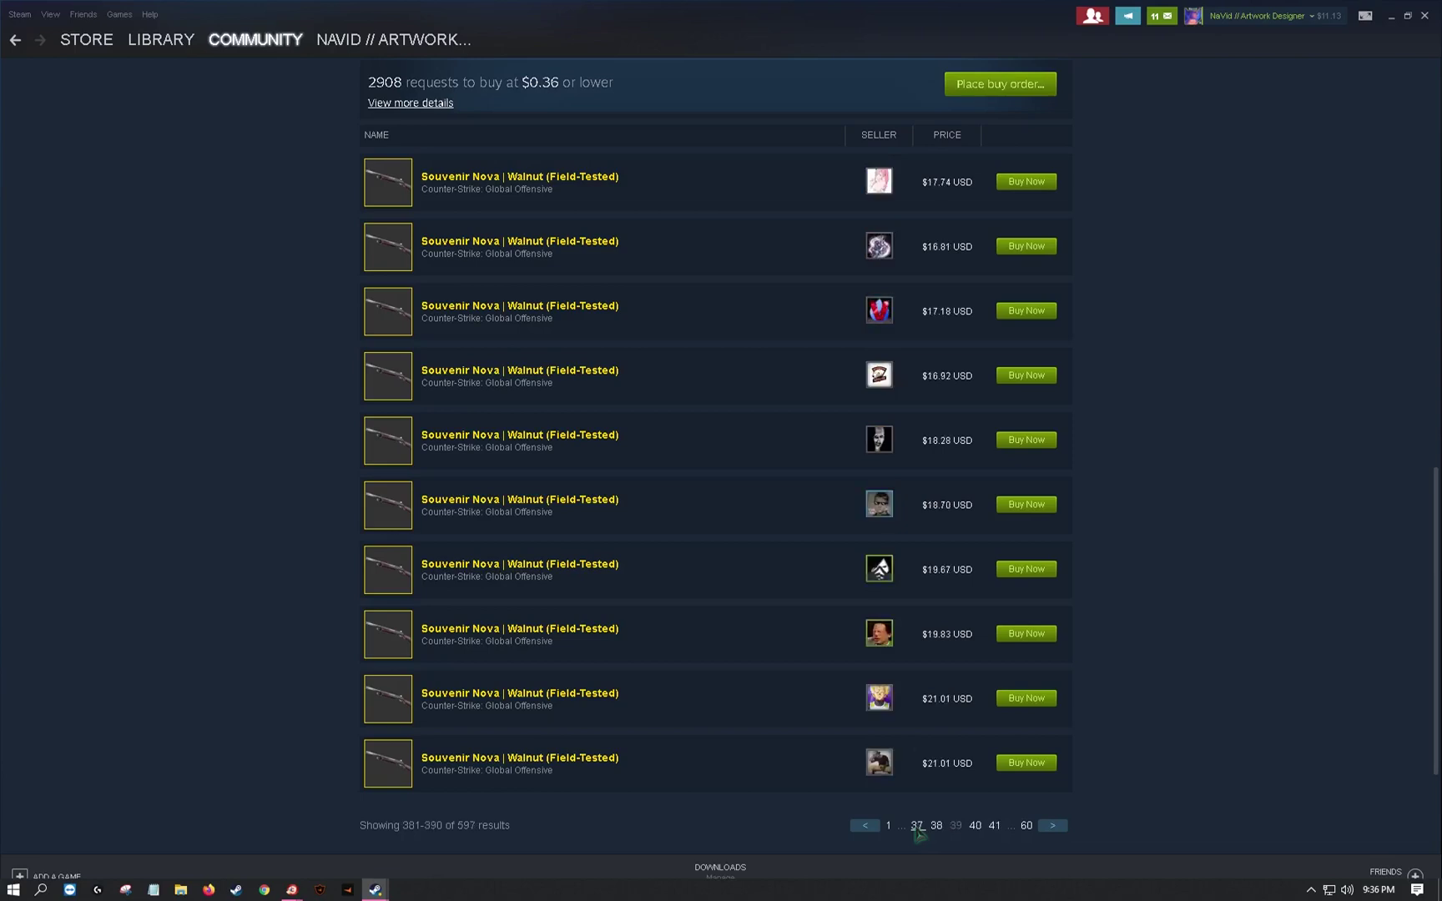
left_click(916, 828)
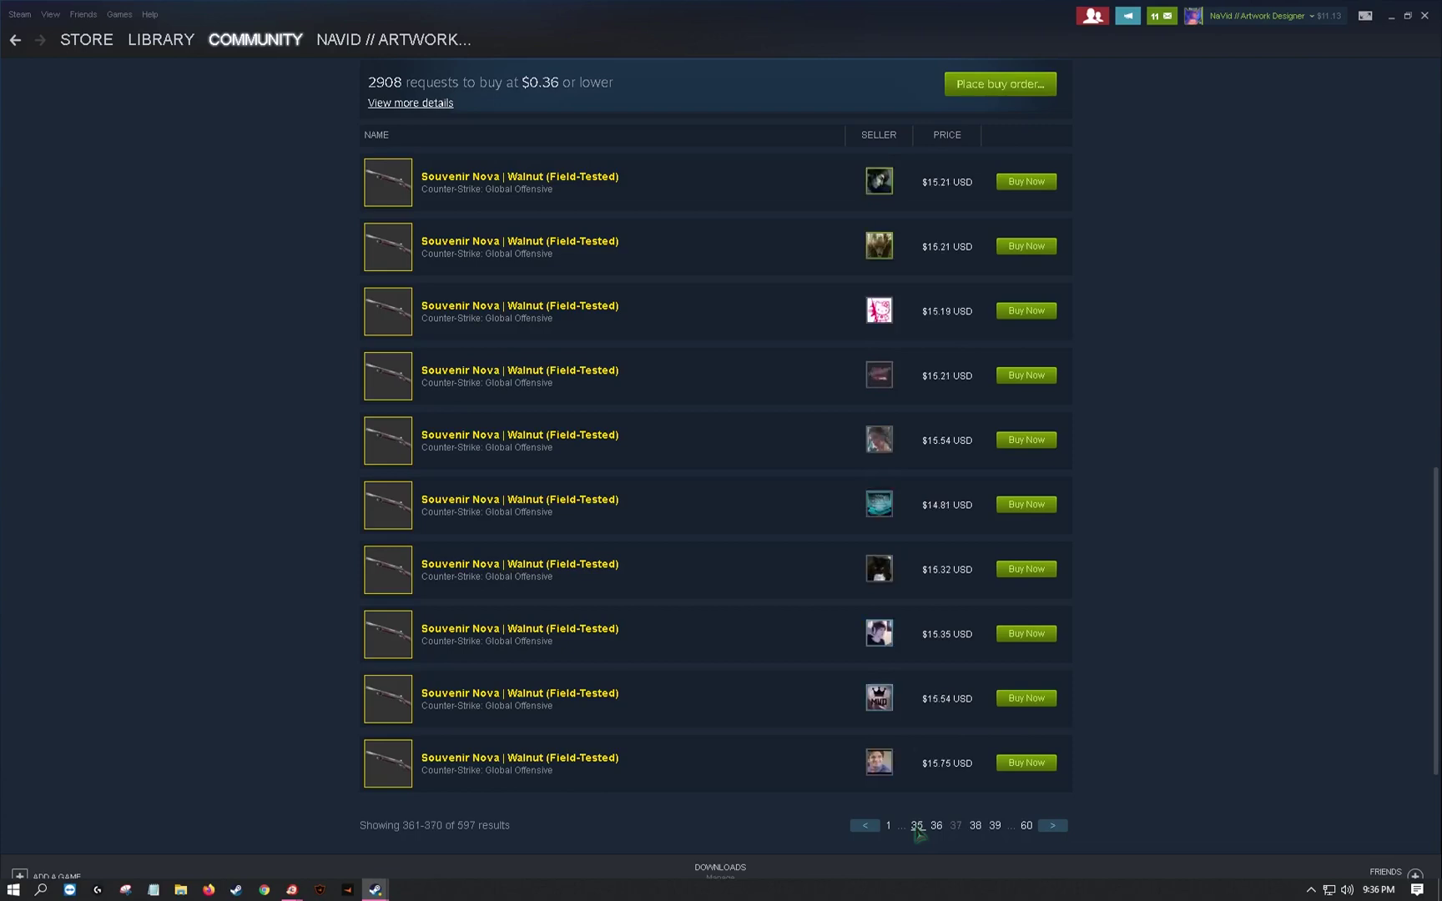
left_click(916, 827)
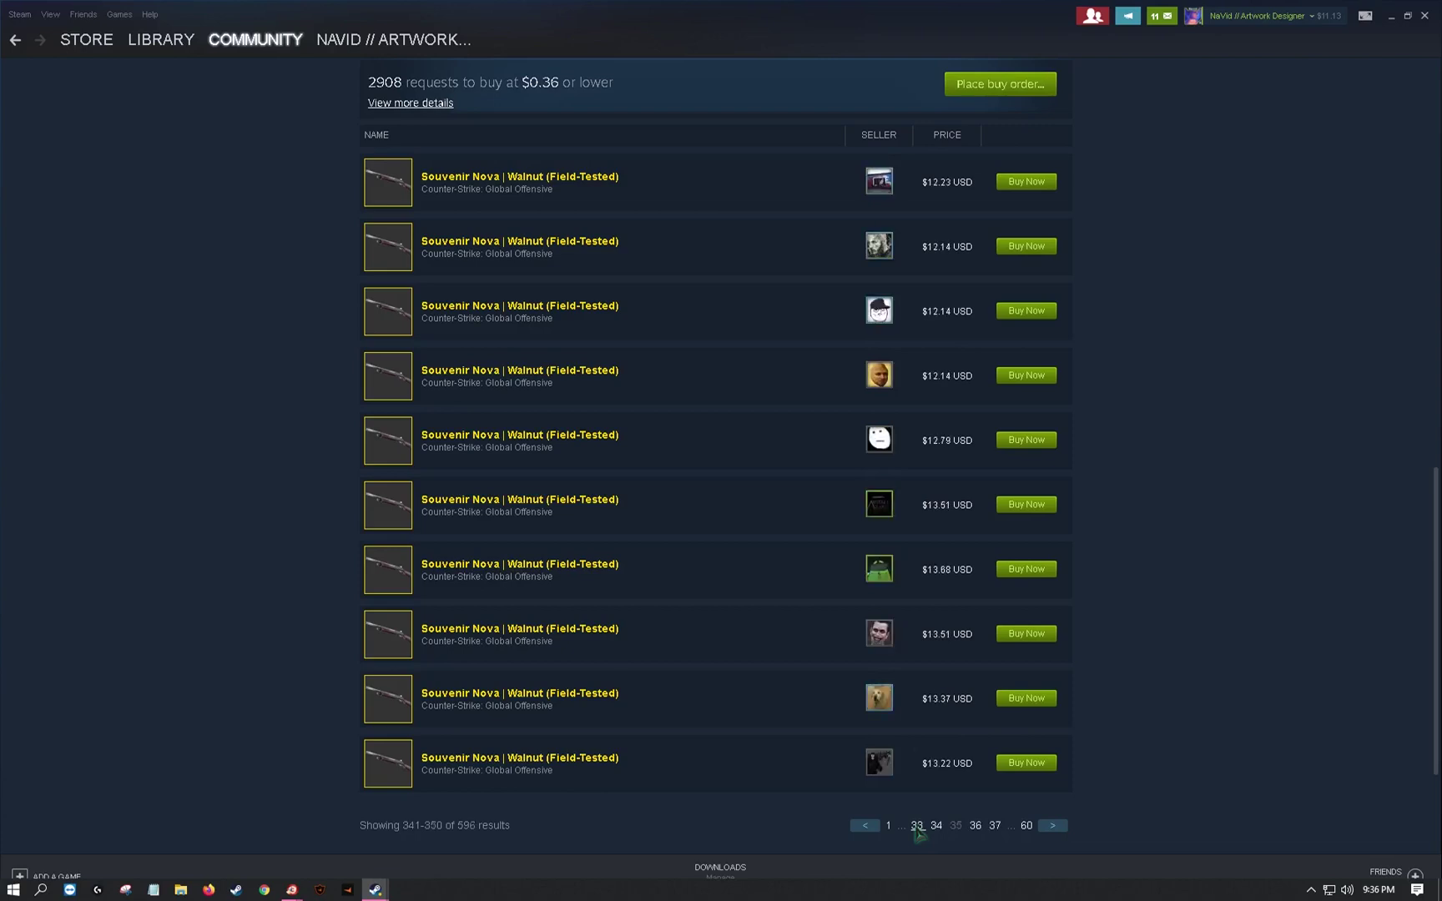
left_click(865, 826)
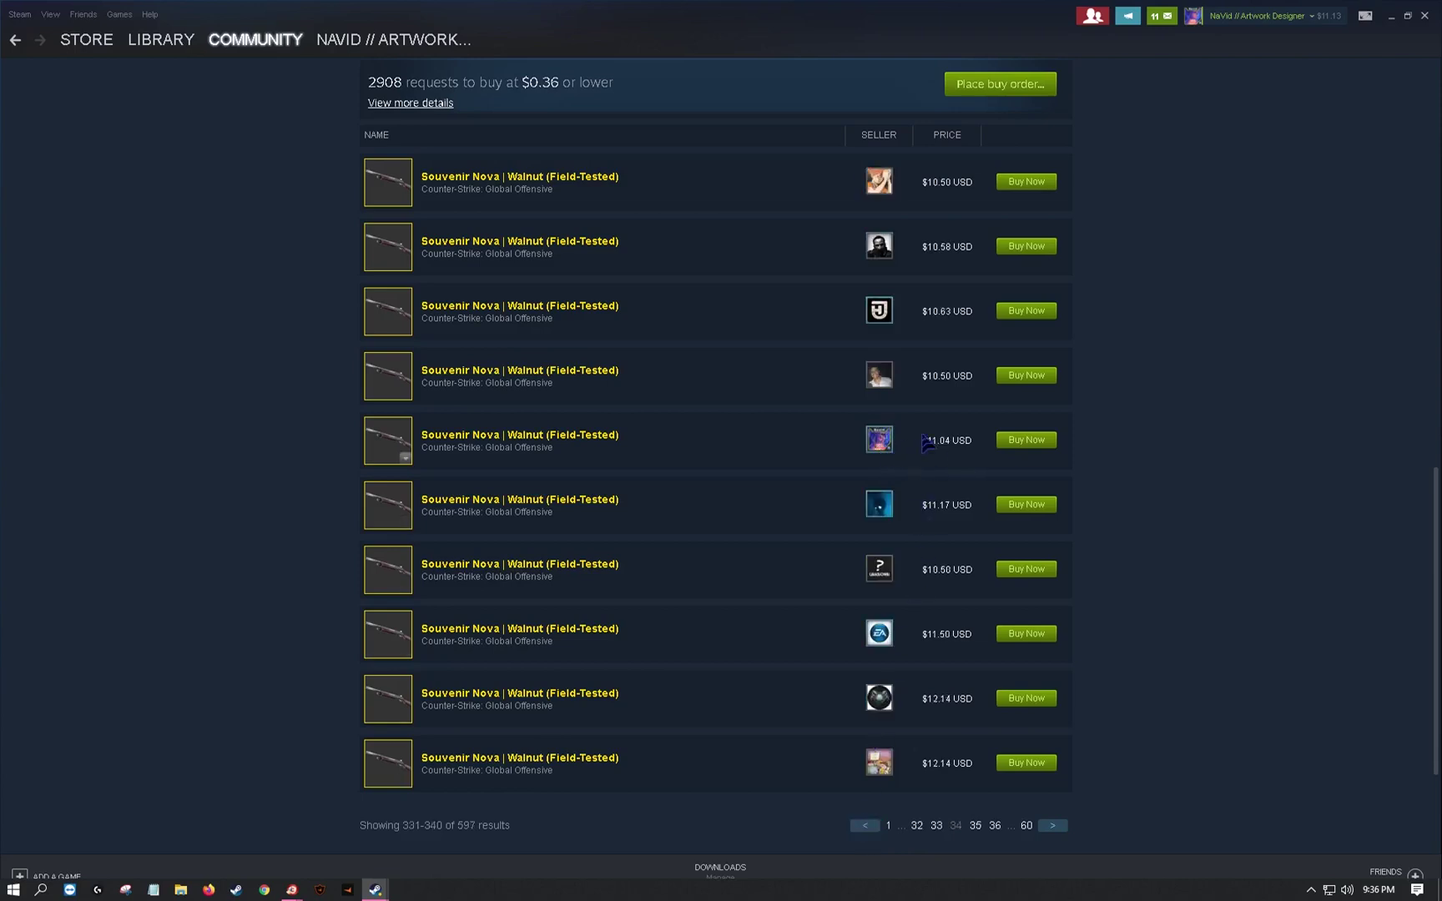
mouse_move(291, 890)
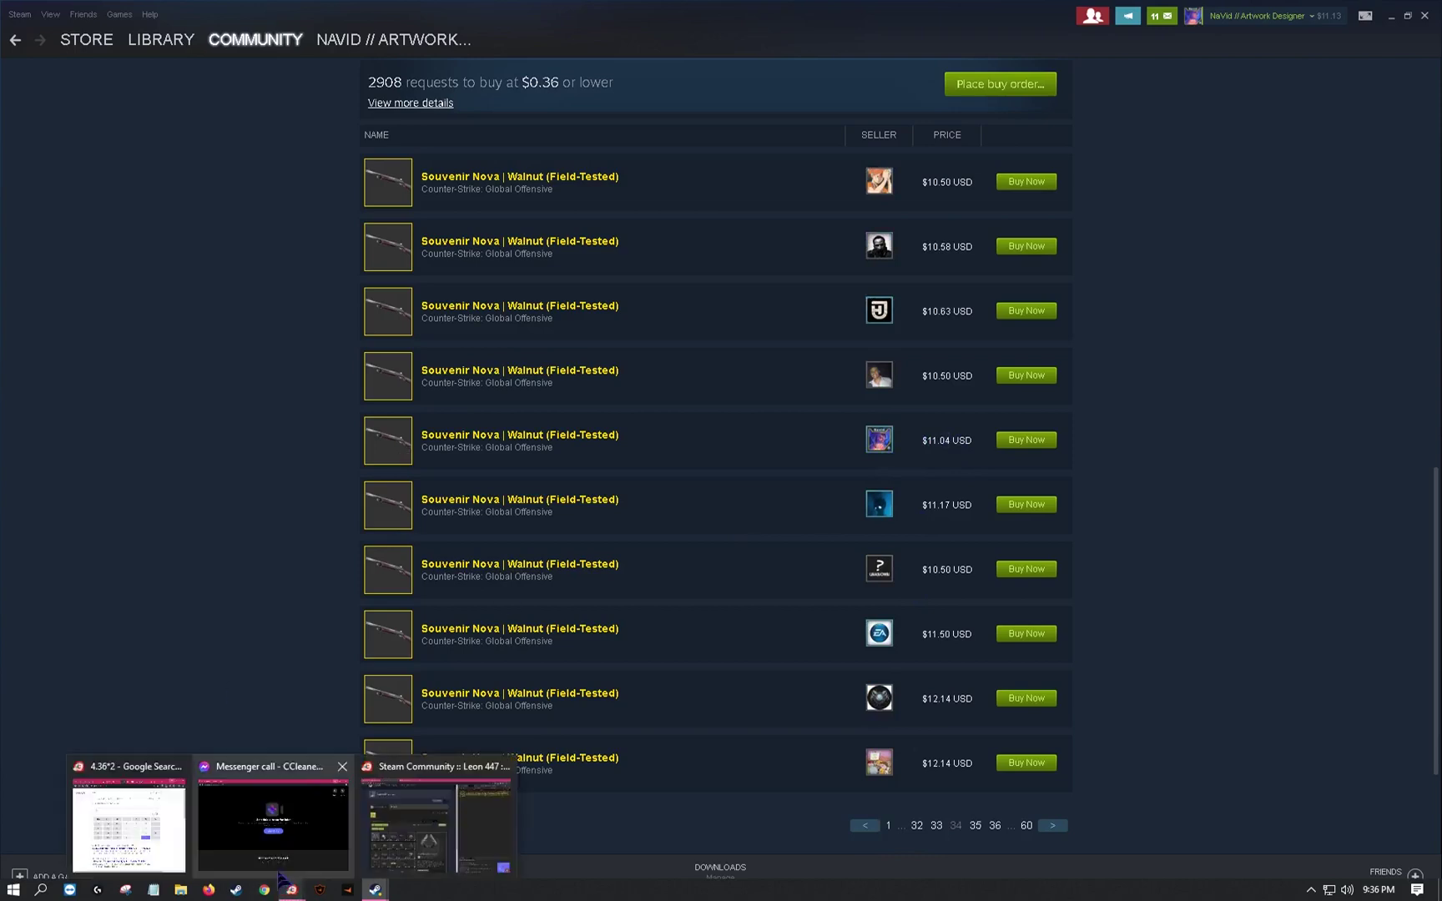
left_click(105, 803)
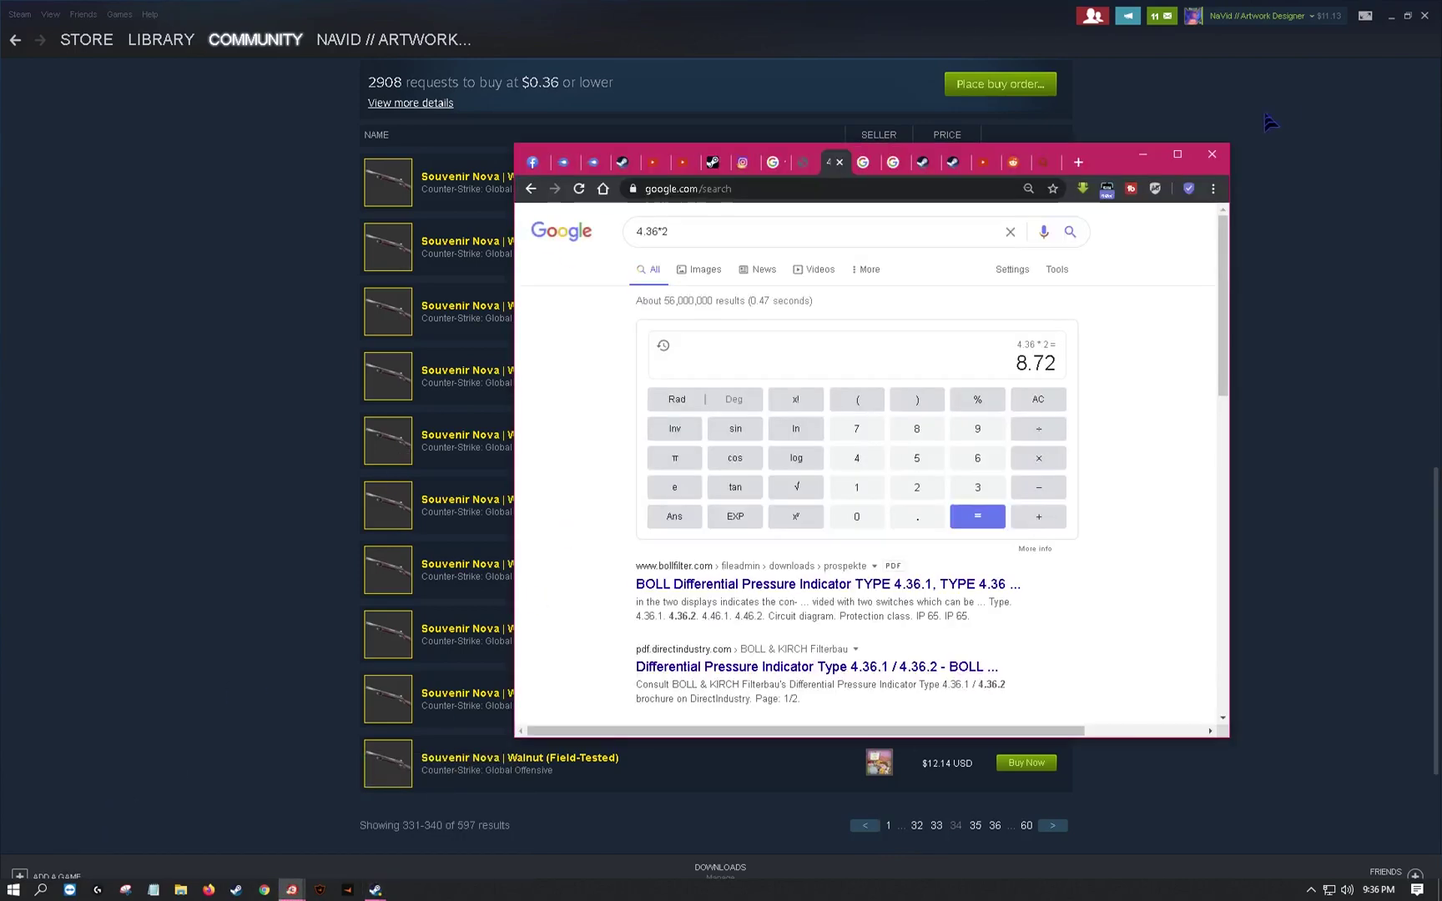
left_click(1143, 154)
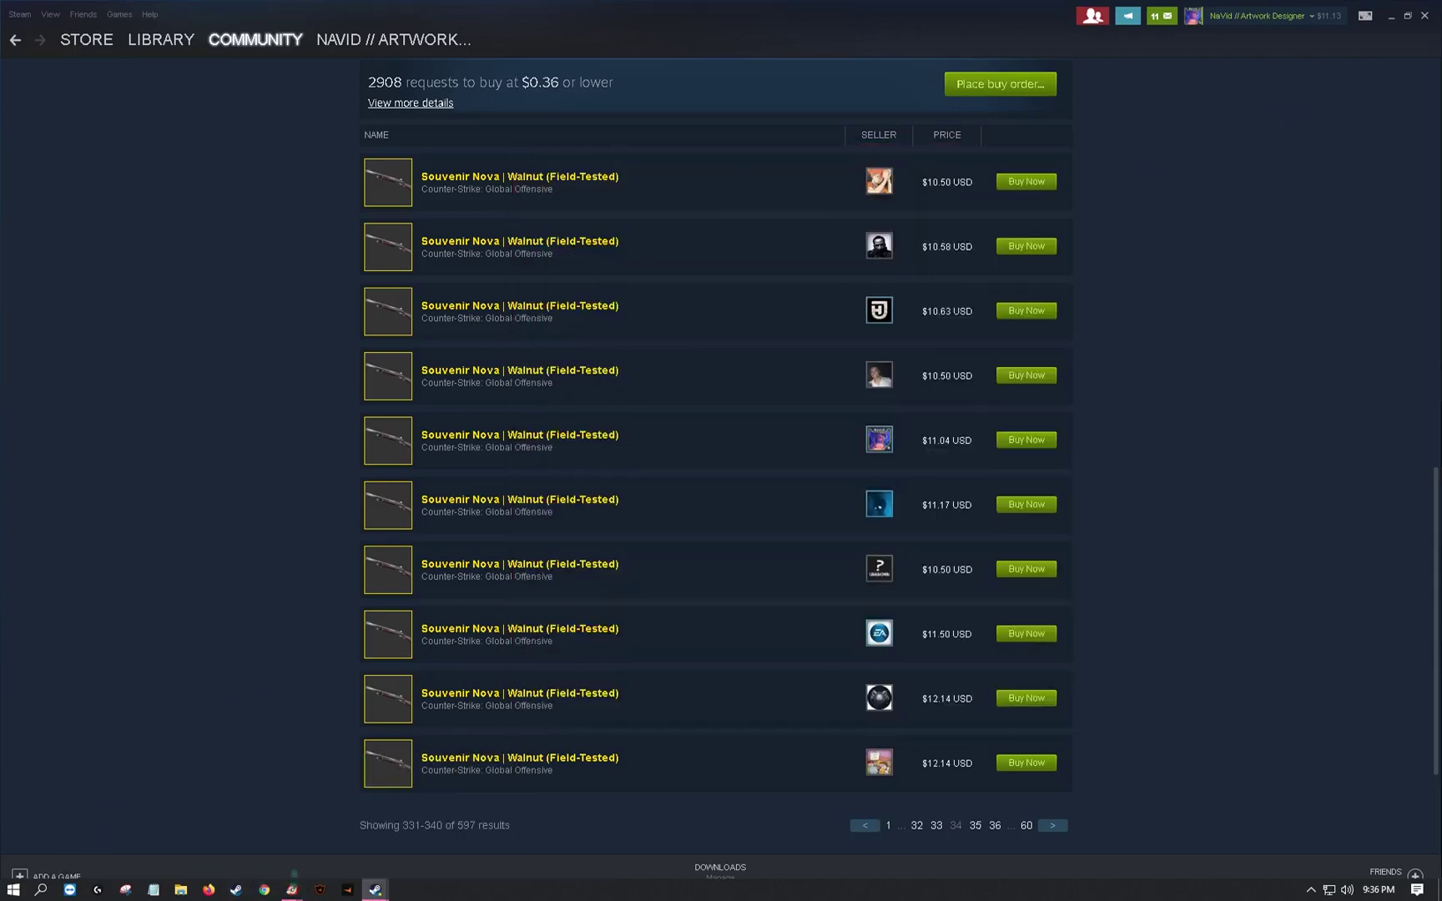
mouse_move(292, 890)
left_click(417, 835)
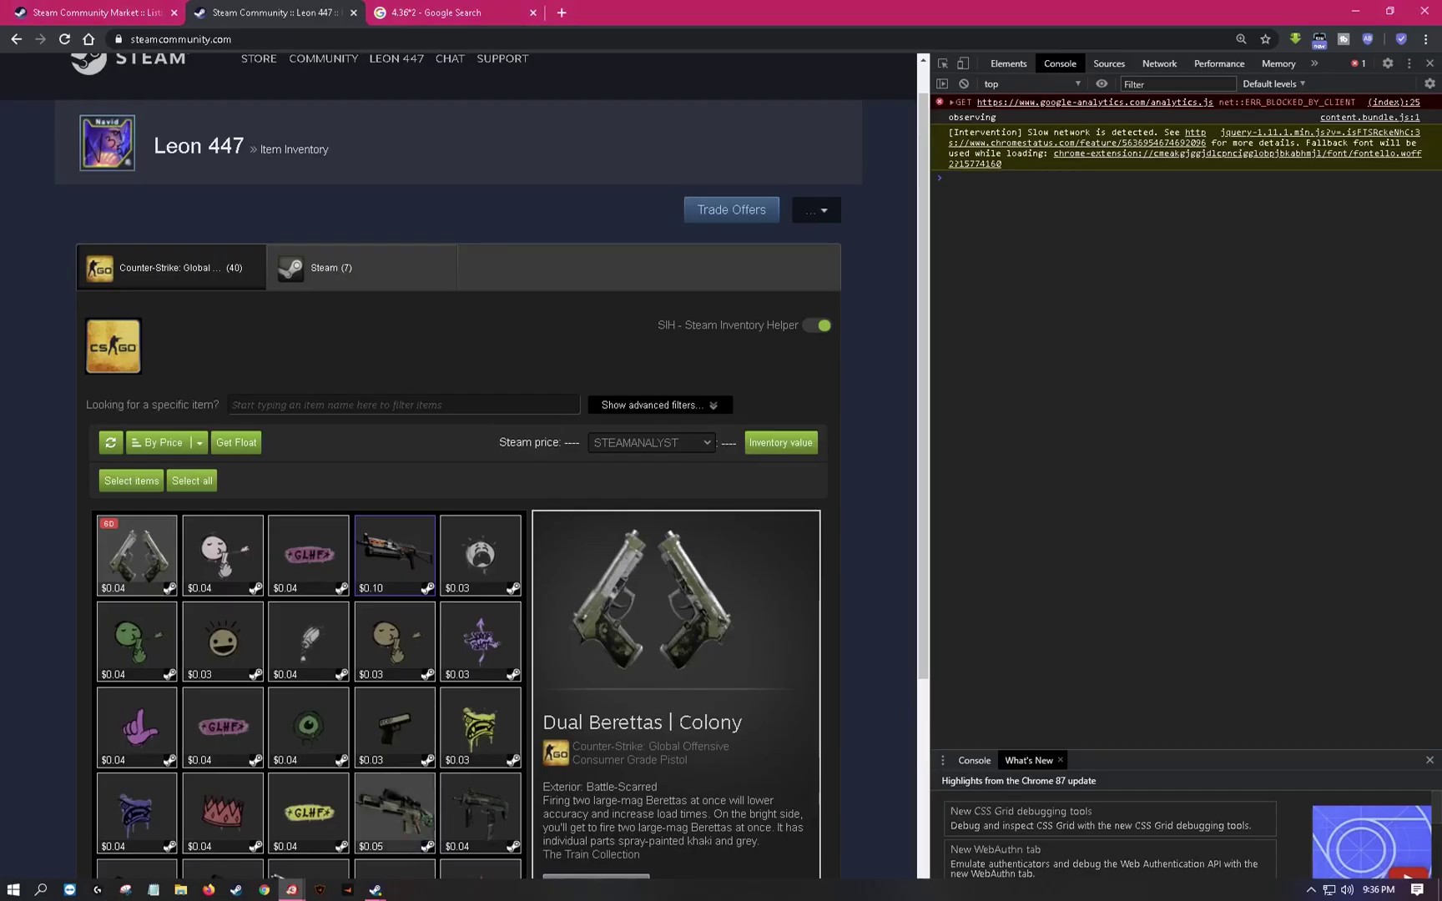
key("ctrl+shift+Tab")
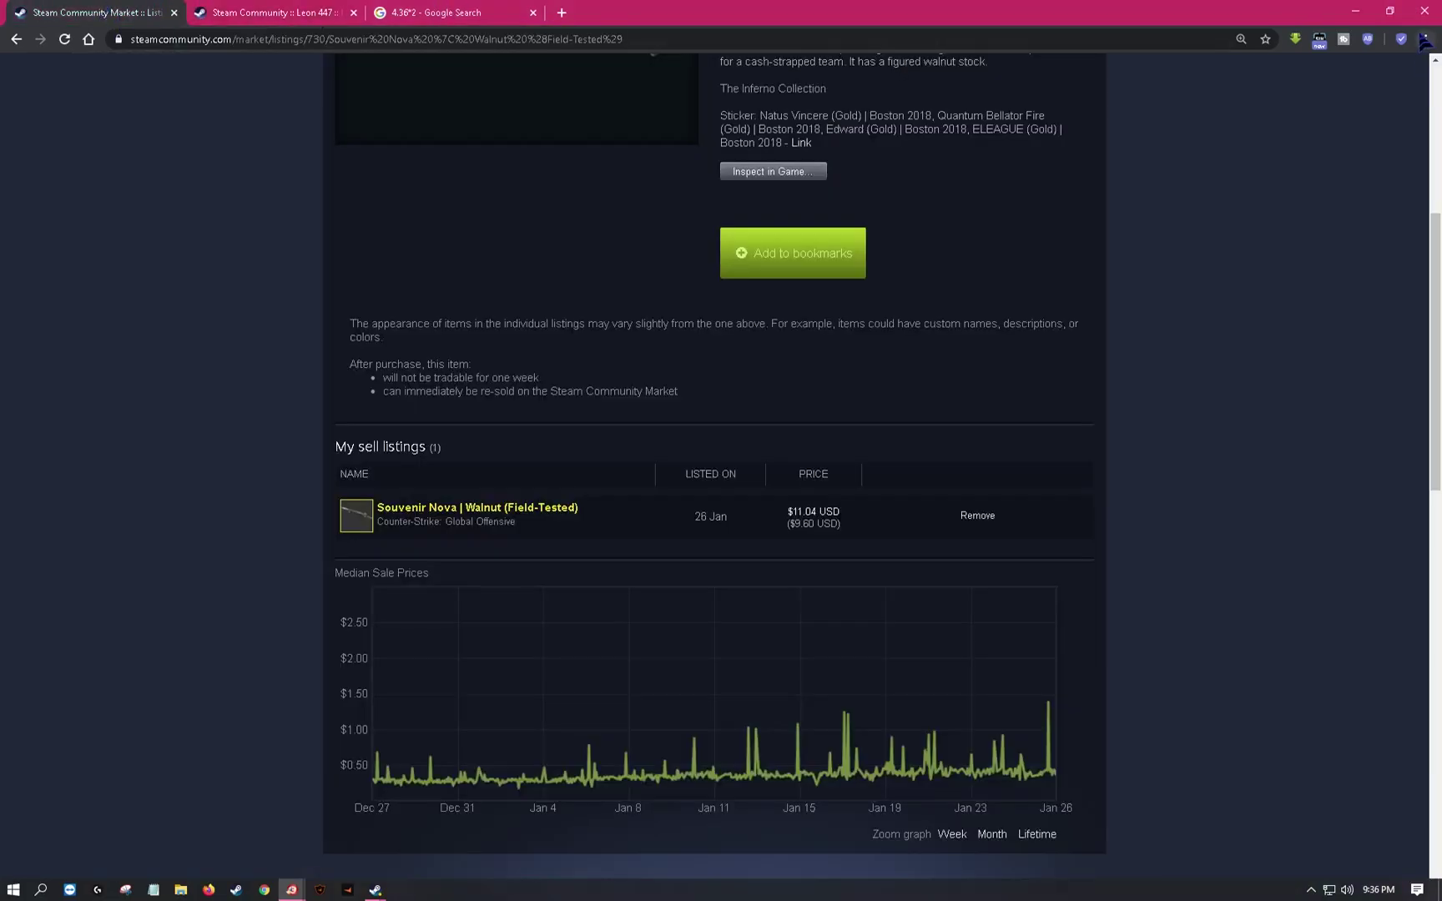
key("F5")
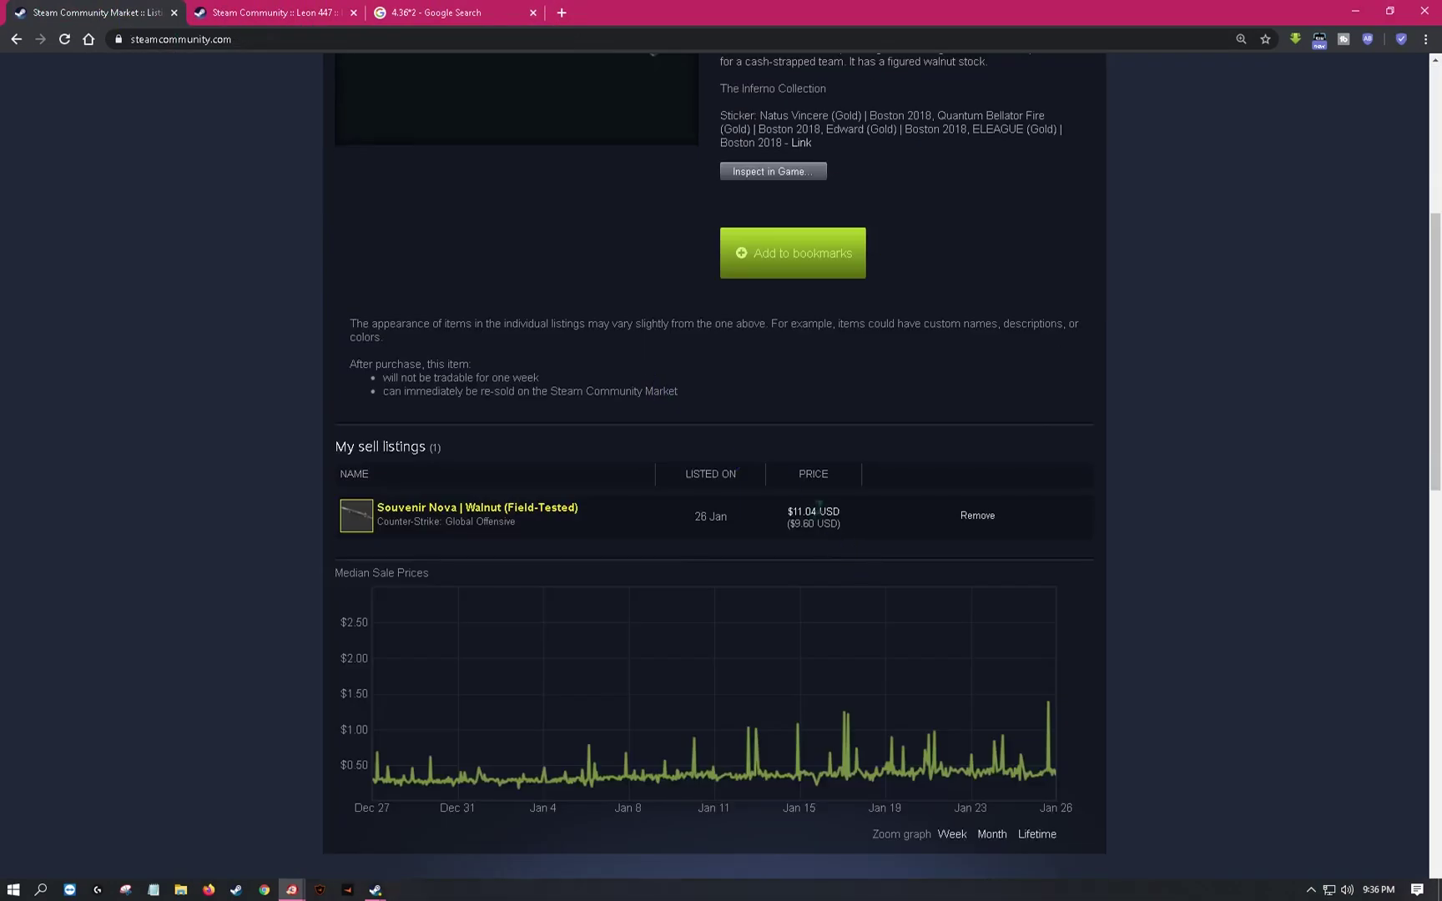
scroll(717, 451, "up", 5)
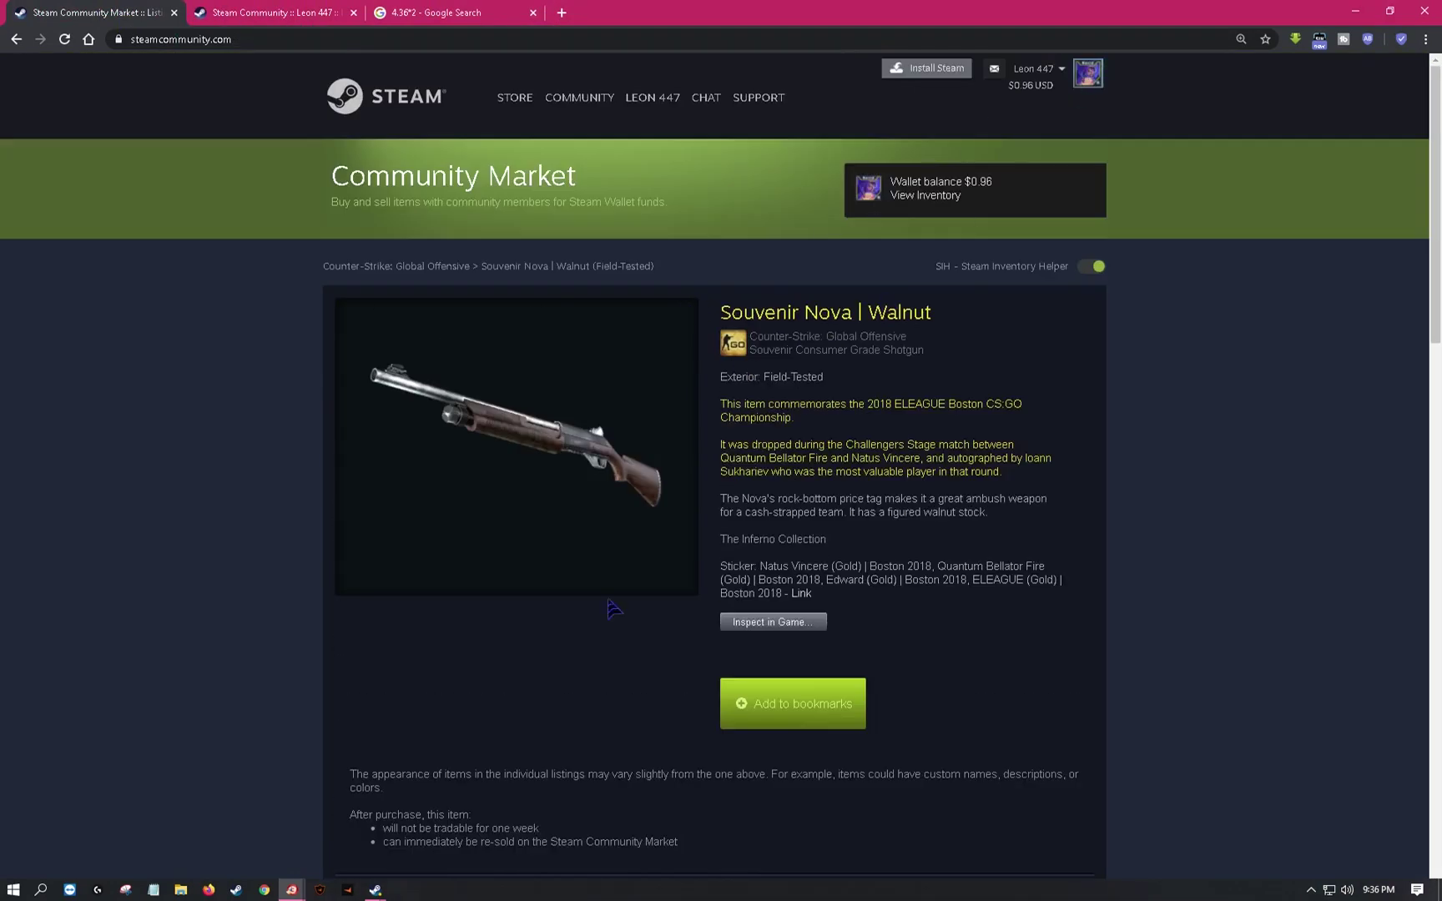
mouse_move(376, 889)
left_click(413, 814)
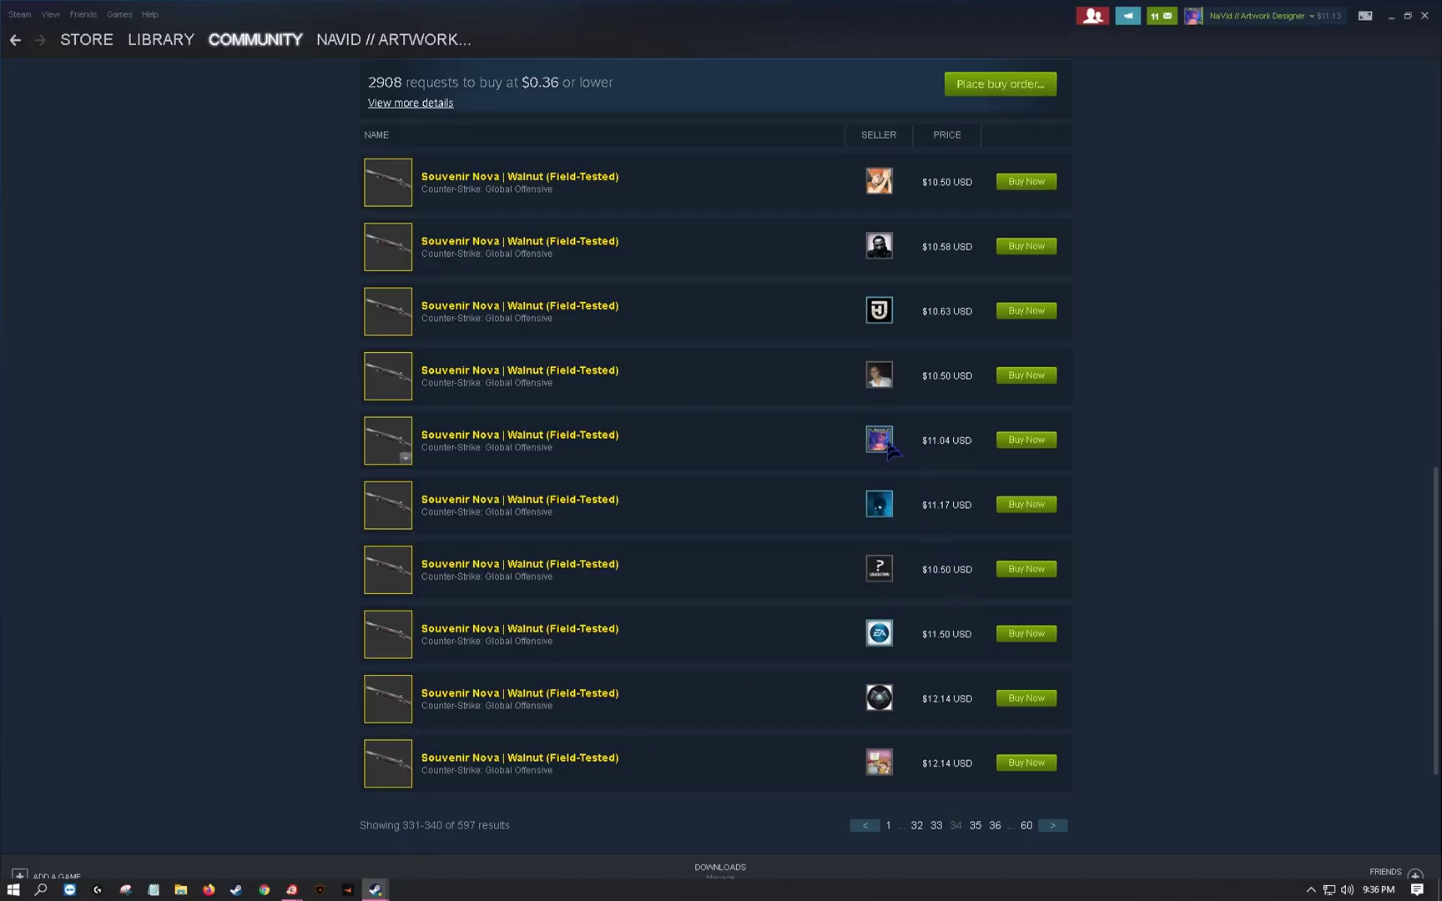
- Buy the $11.04 Souvenir Nova | Walnut with wallet funds, accepting the agreement and retrying after the error
left_click(1007, 442)
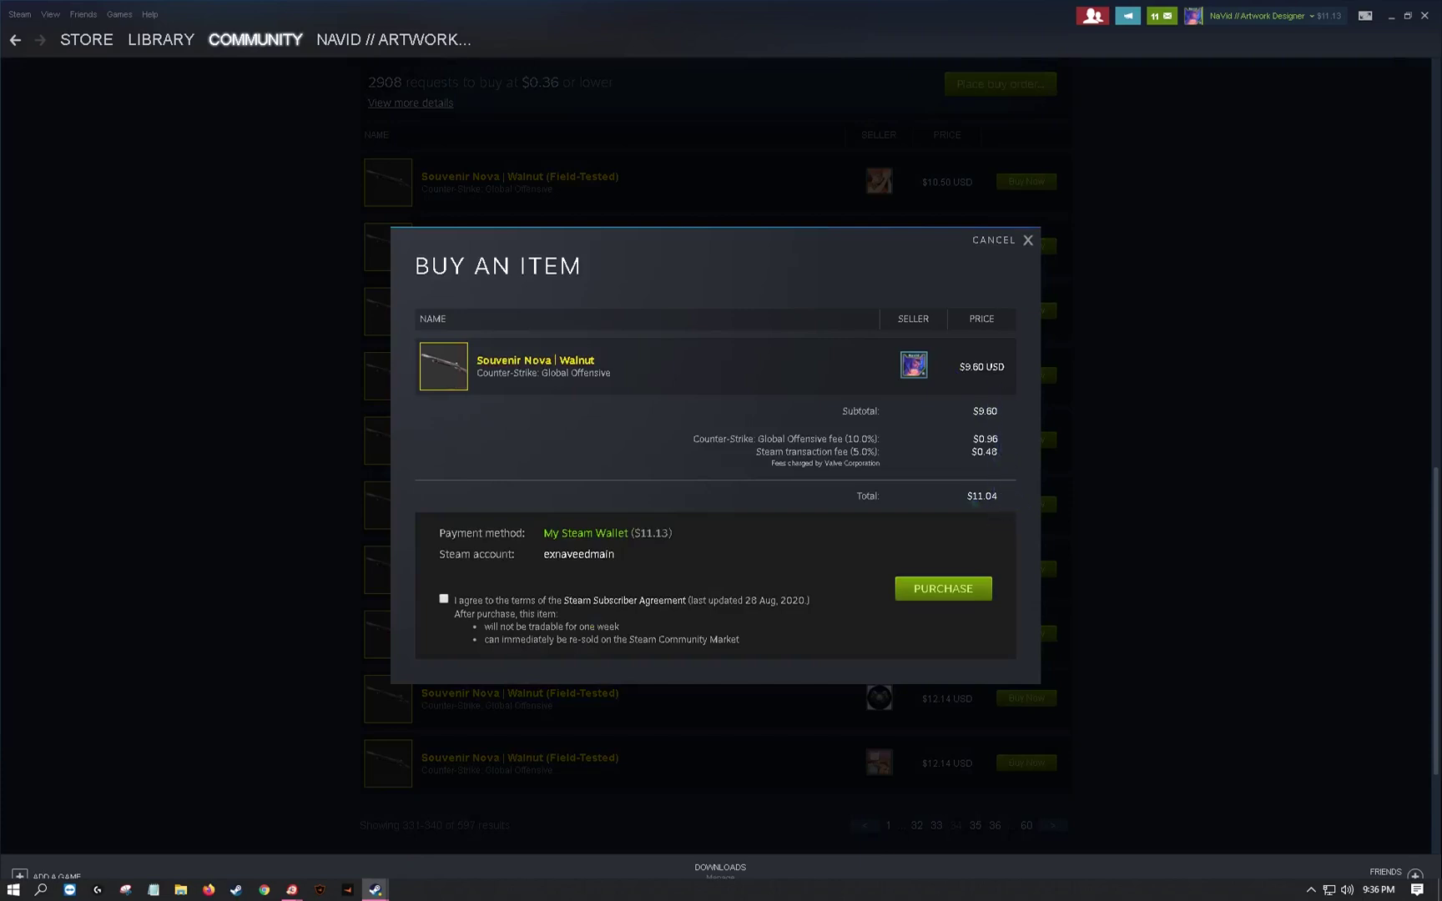
left_click_drag(967, 496, 1004, 498)
left_click(444, 600)
left_click(968, 587)
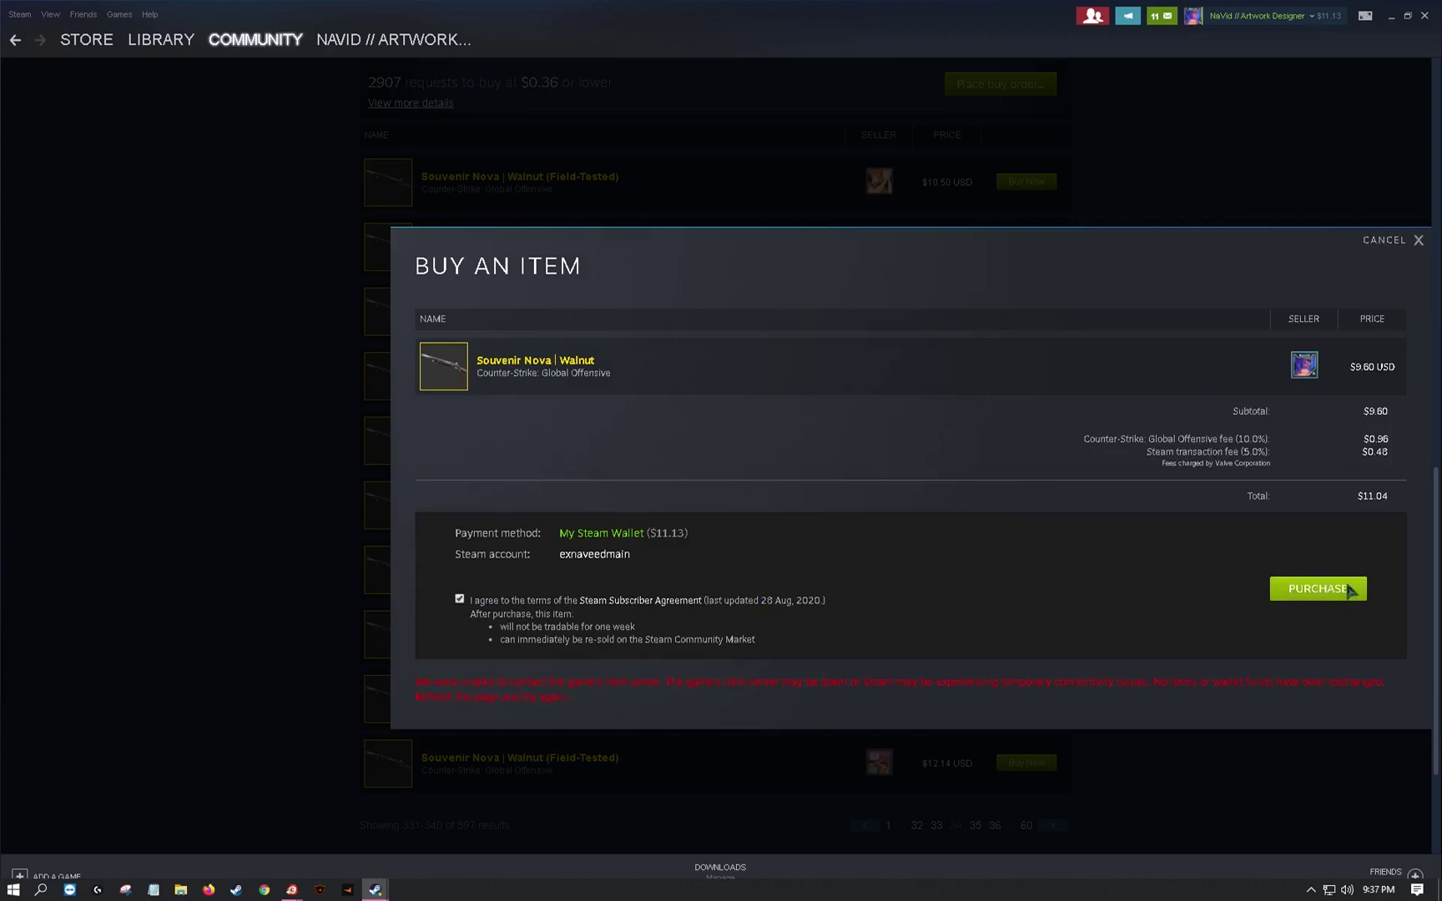
left_click(1341, 594)
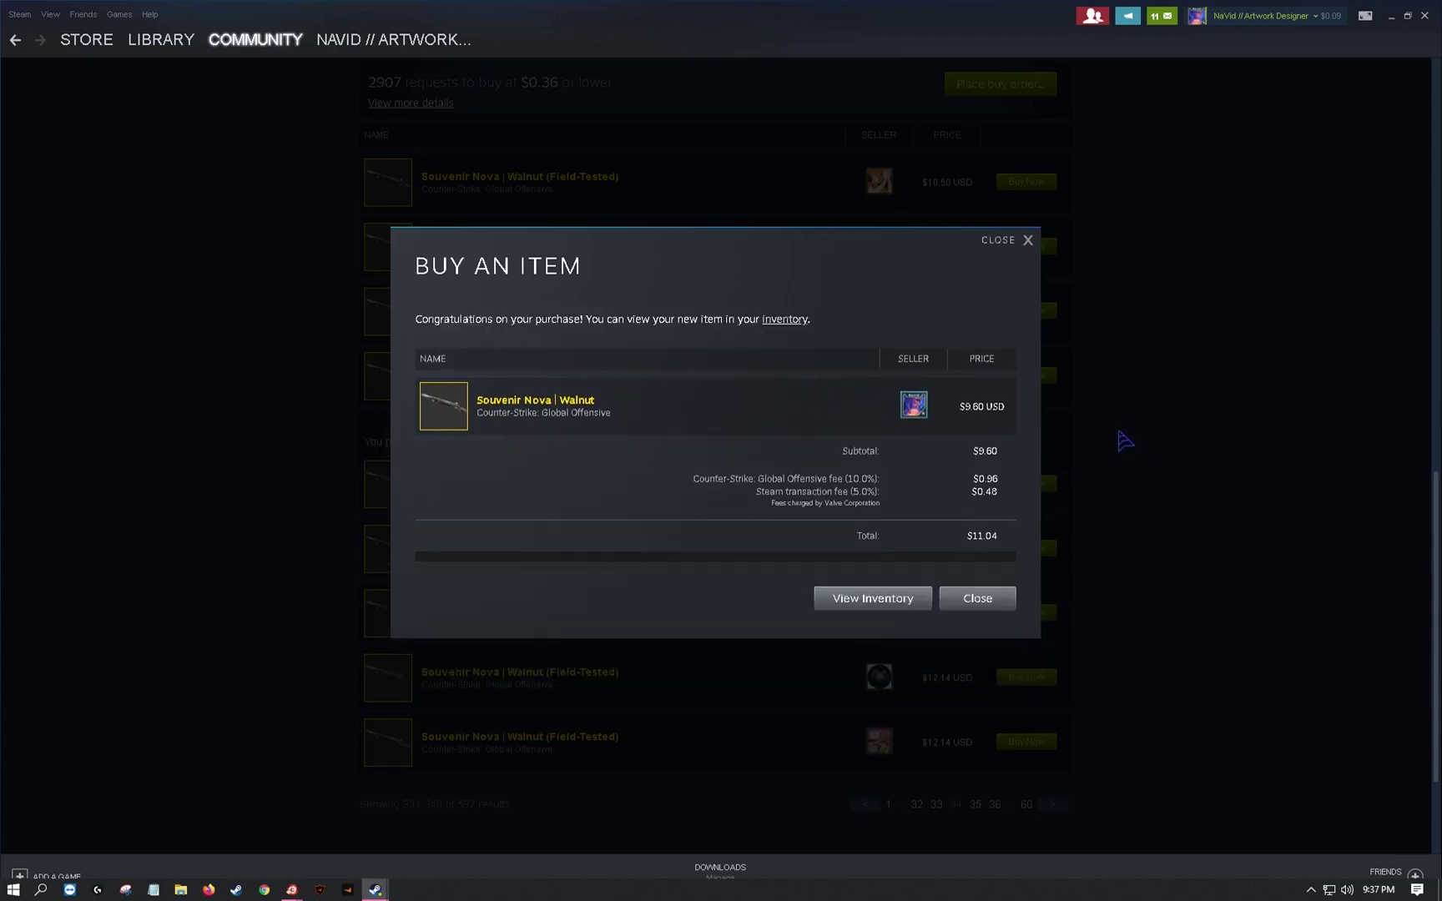
left_click(971, 580)
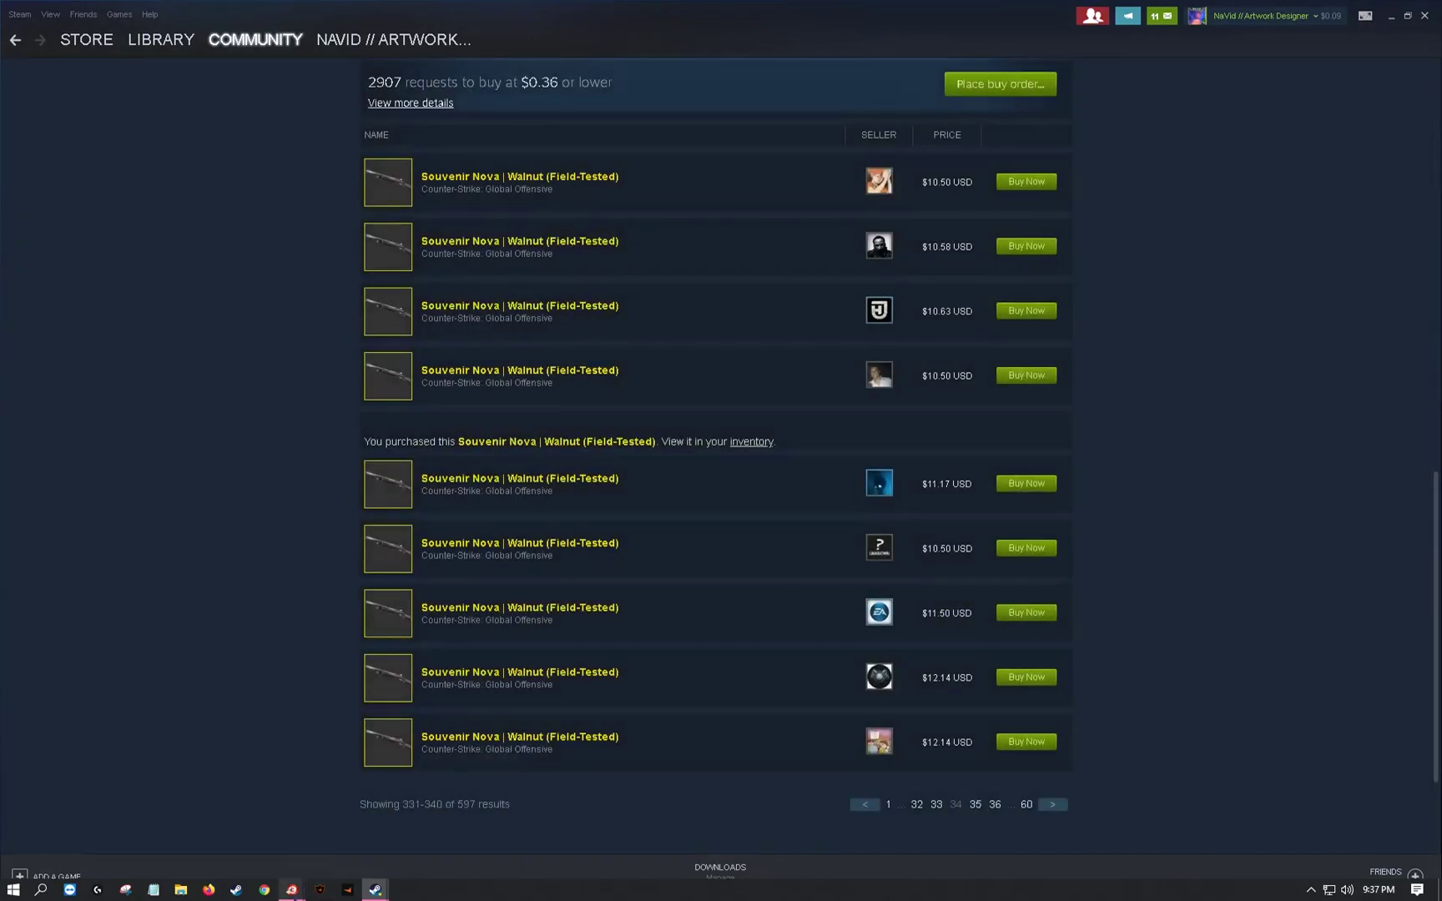
- Bring Chrome's Community Market page forward and open the seller's profile showing a $10.56 wallet
mouse_move(292, 889)
left_click(130, 826)
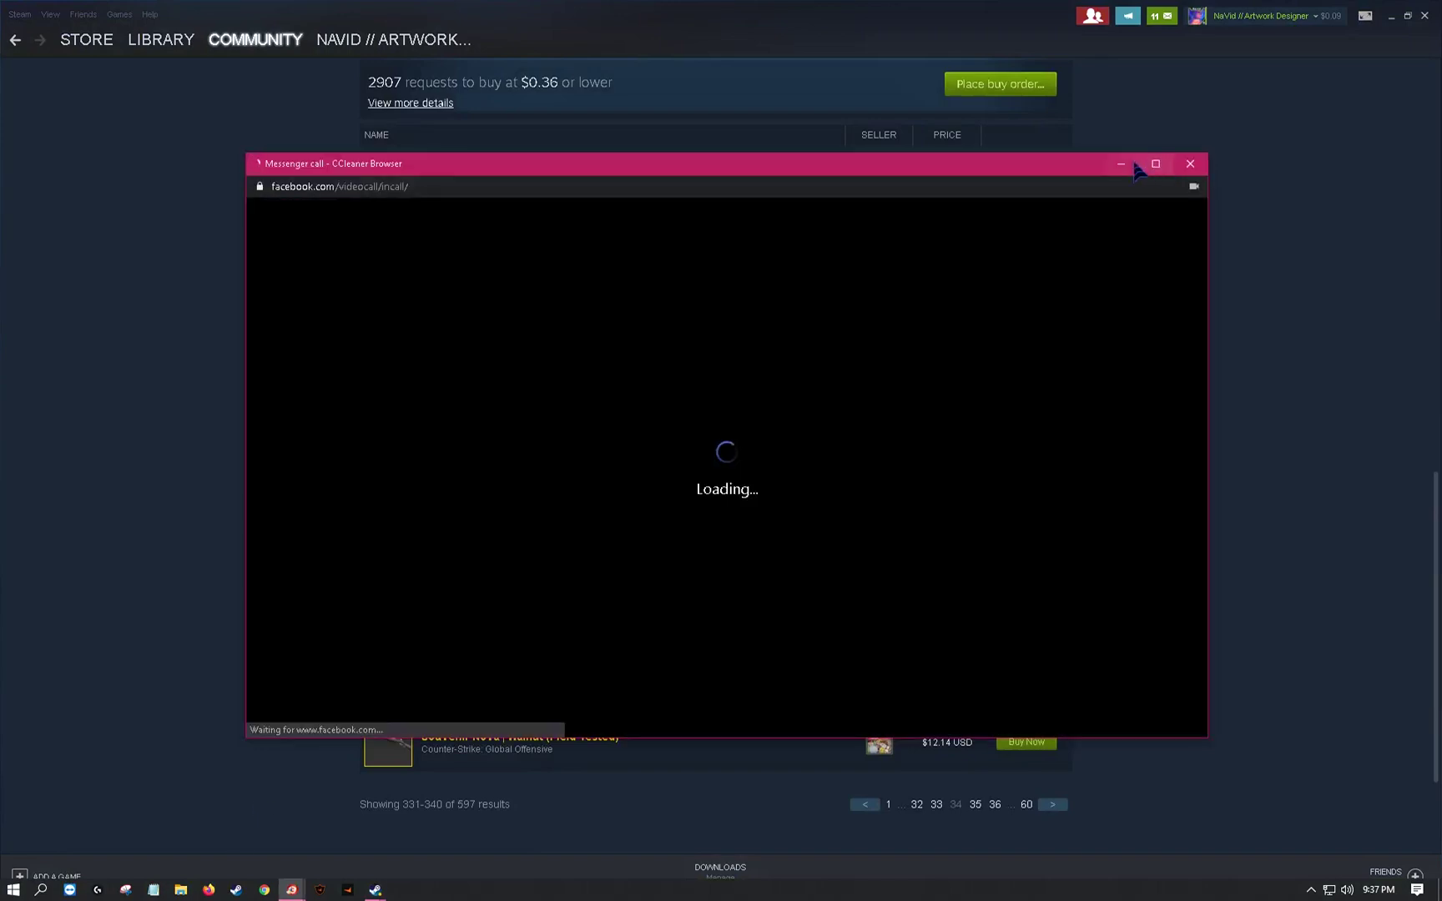
left_click(1122, 160)
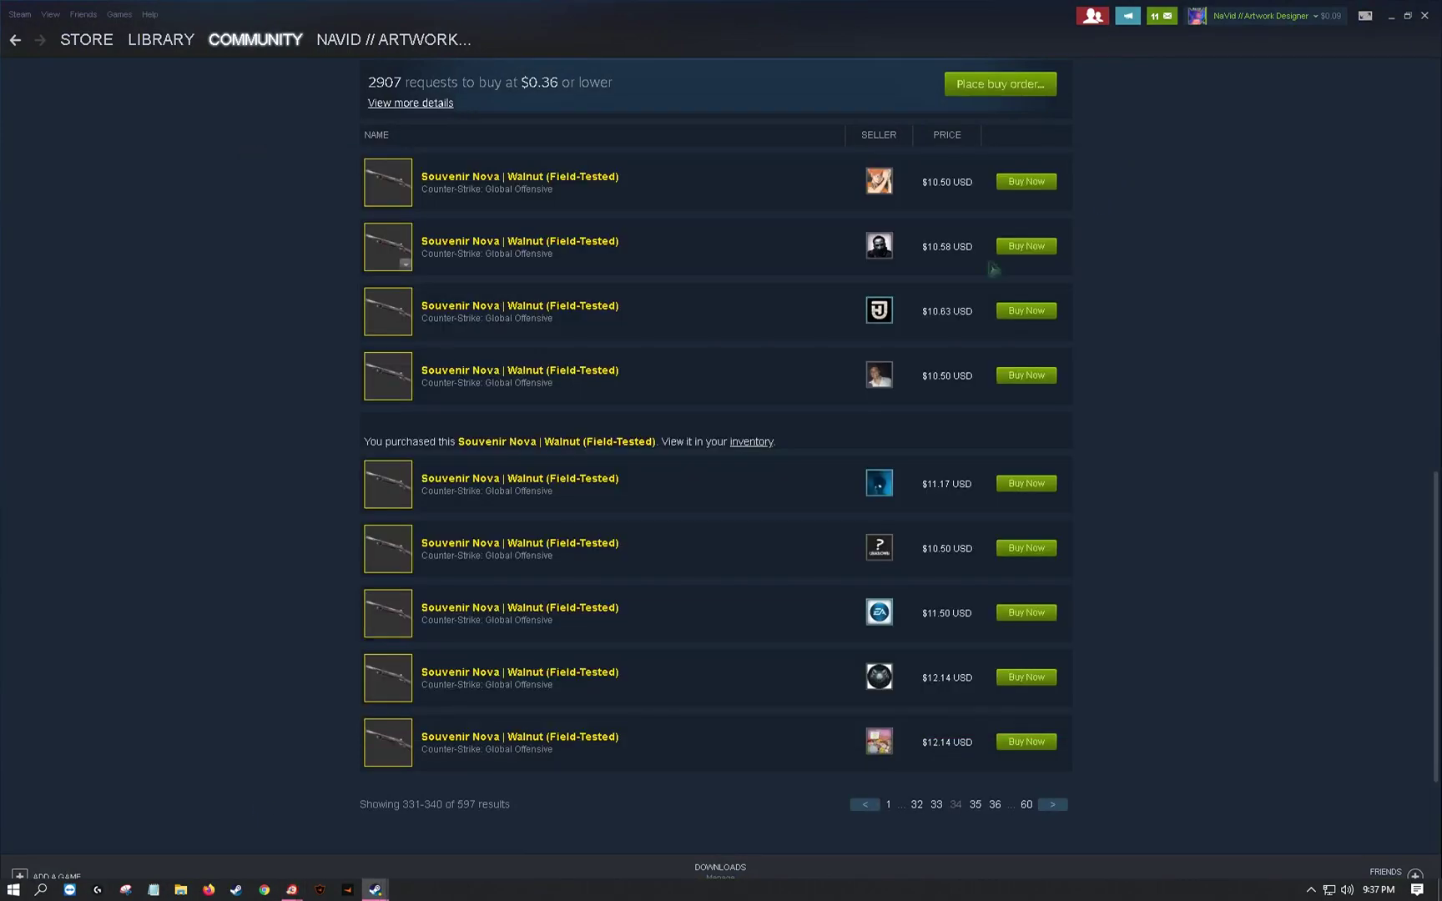
mouse_move(291, 889)
left_click(434, 856)
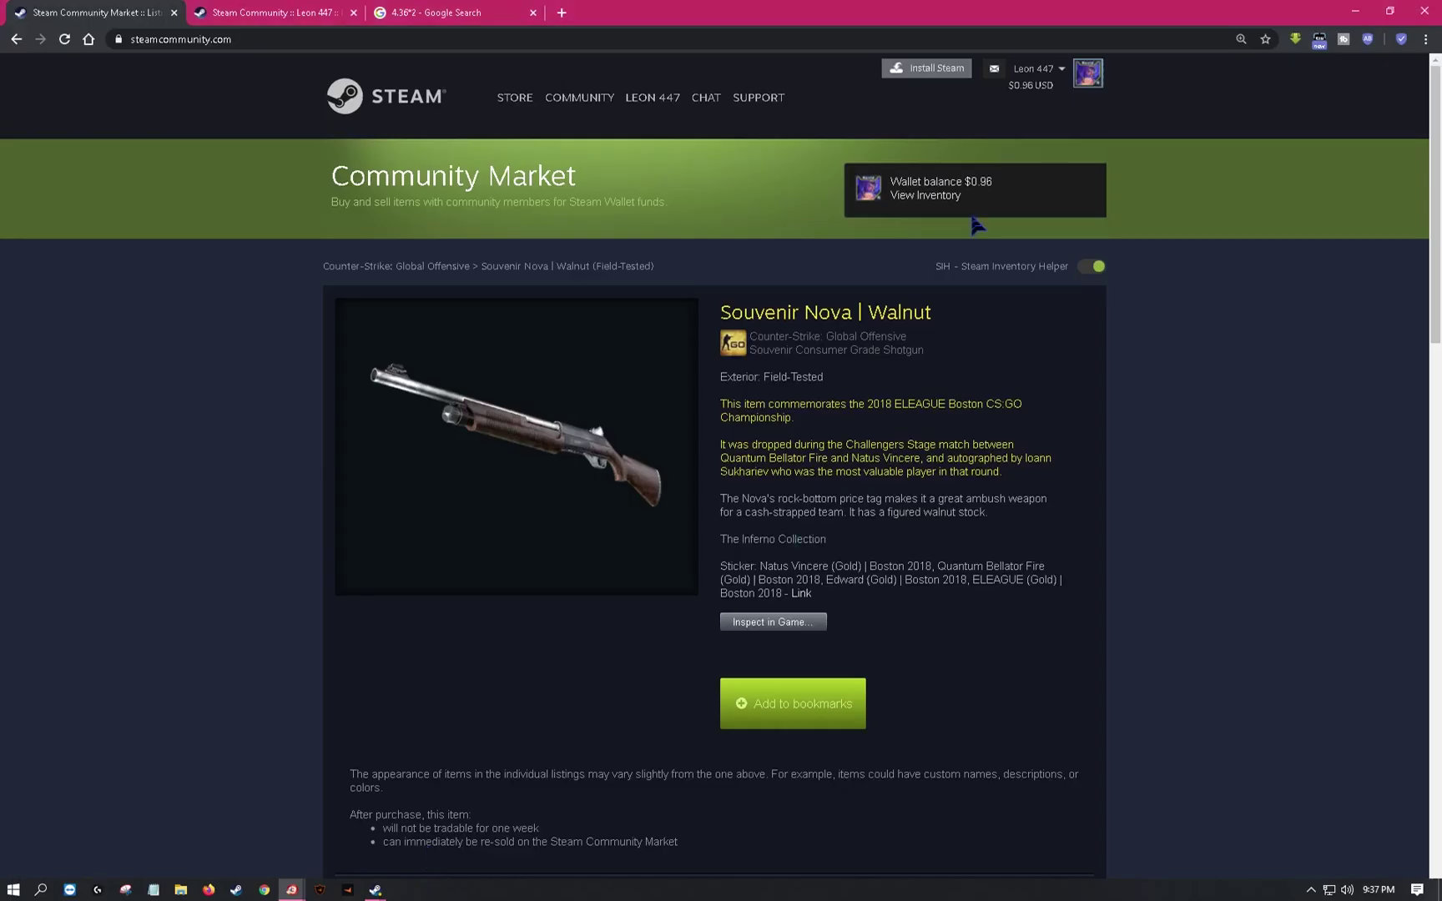
left_click(1085, 81)
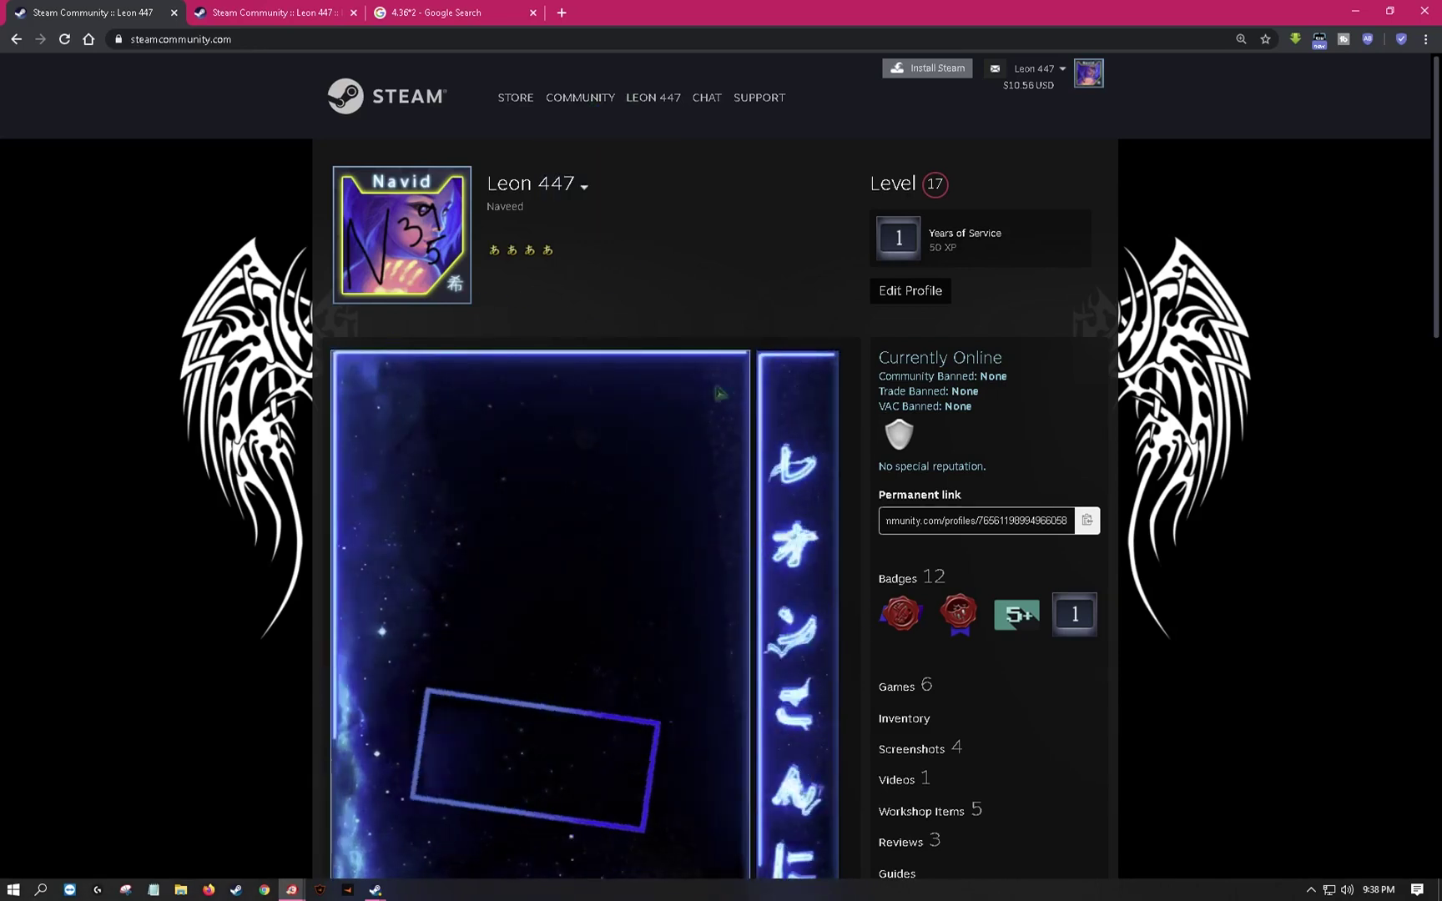
mouse_move(588, 109)
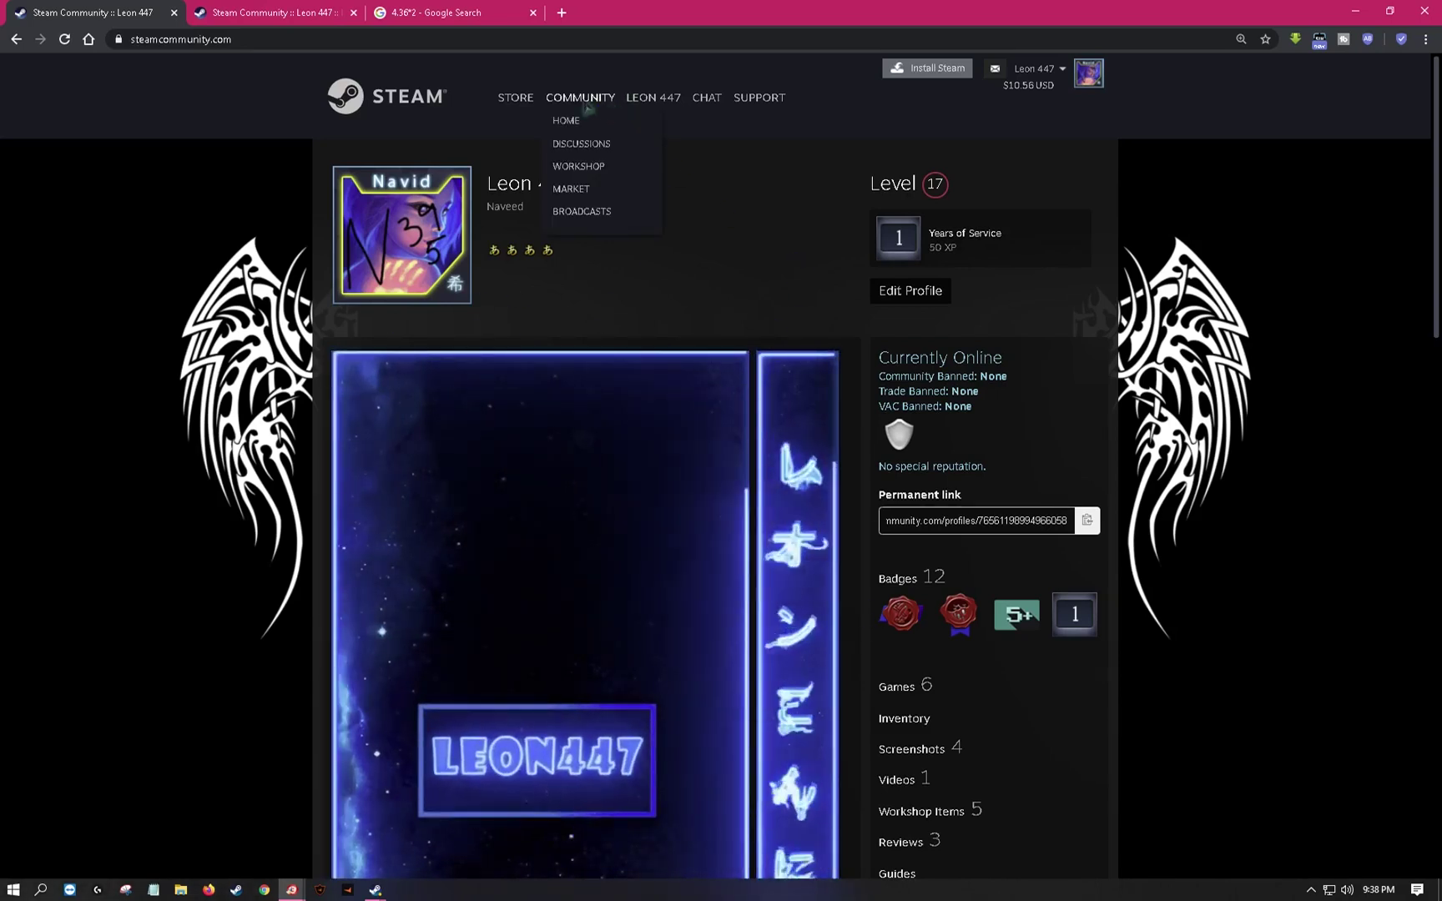
mouse_move(422, 265)
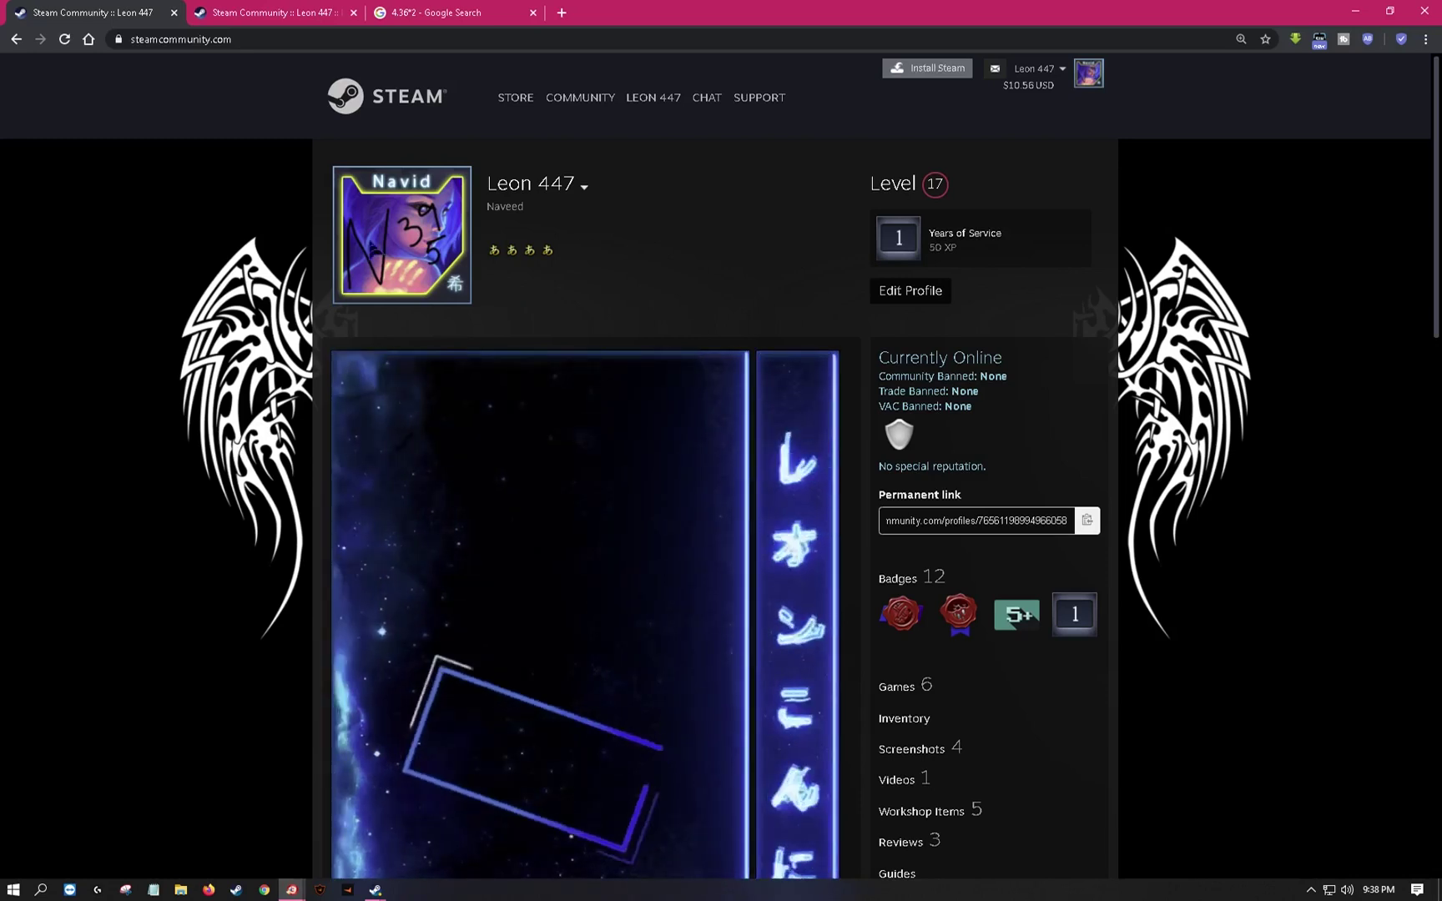
mouse_move(361, 246)
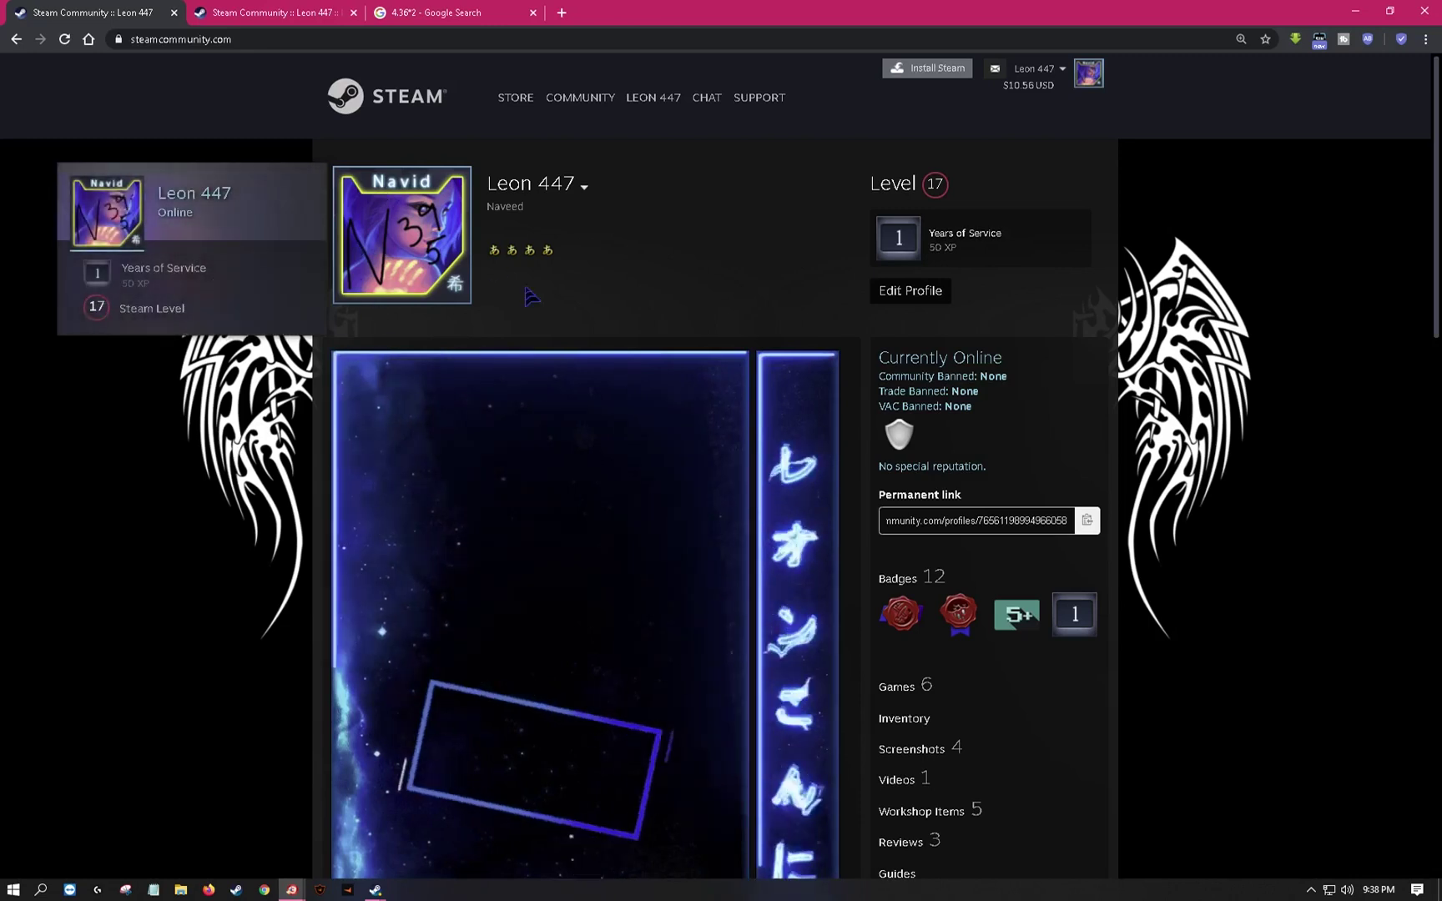